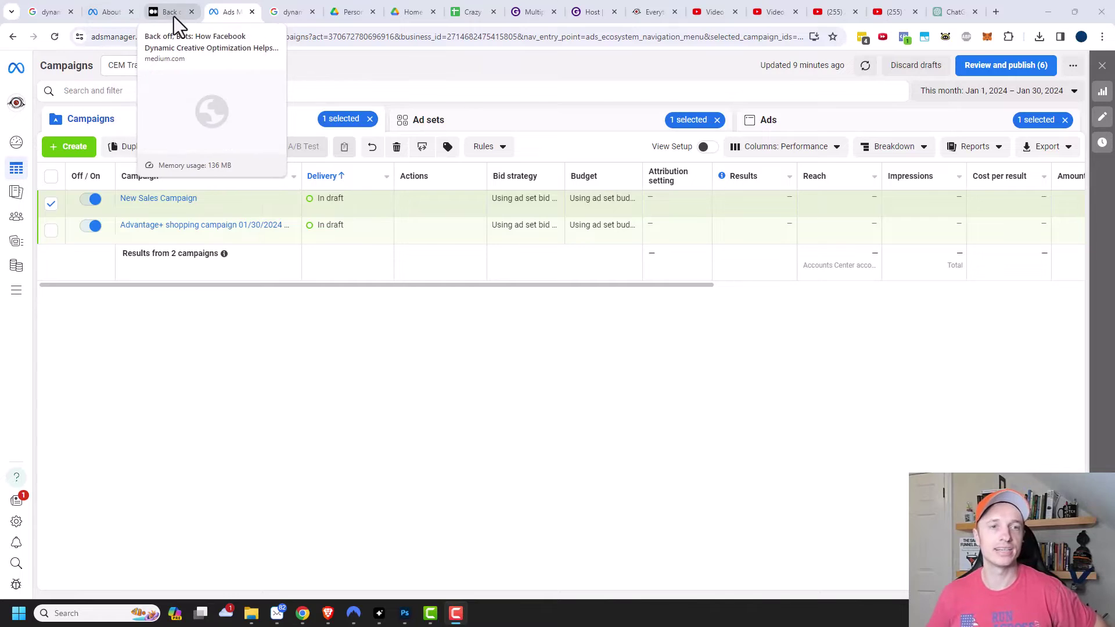
# Switch to the Medium article on Dynamic Creative Optimization
pyautogui.click(174, 14)
# Enlarge the article's DCO diagram, then go back to the Ads Manager campaigns table
pyautogui.click(544, 342)
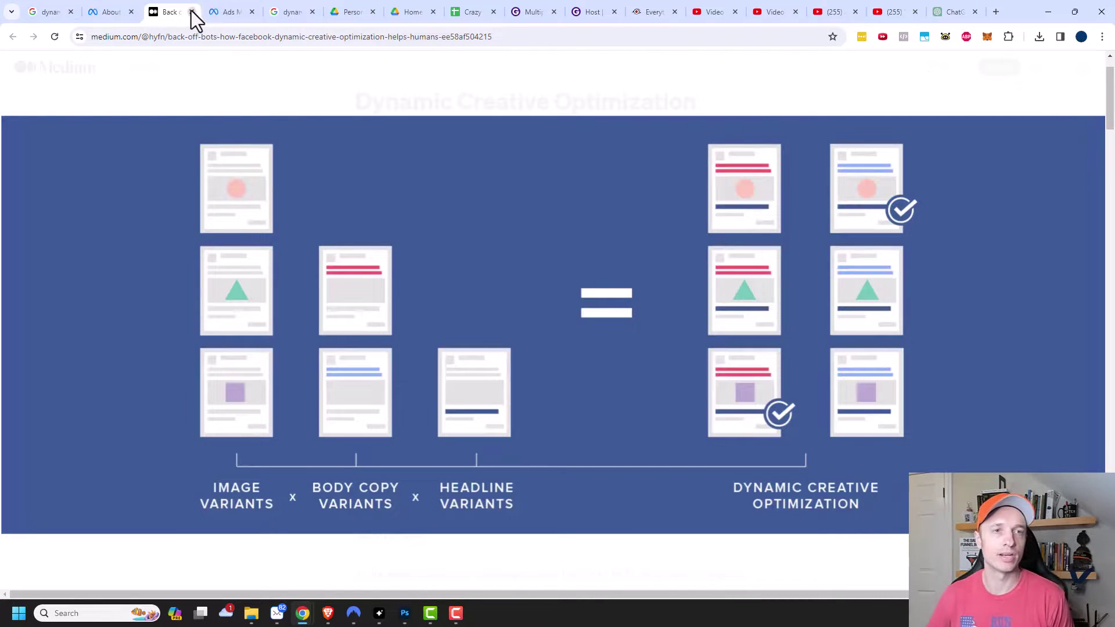
pyautogui.click(221, 11)
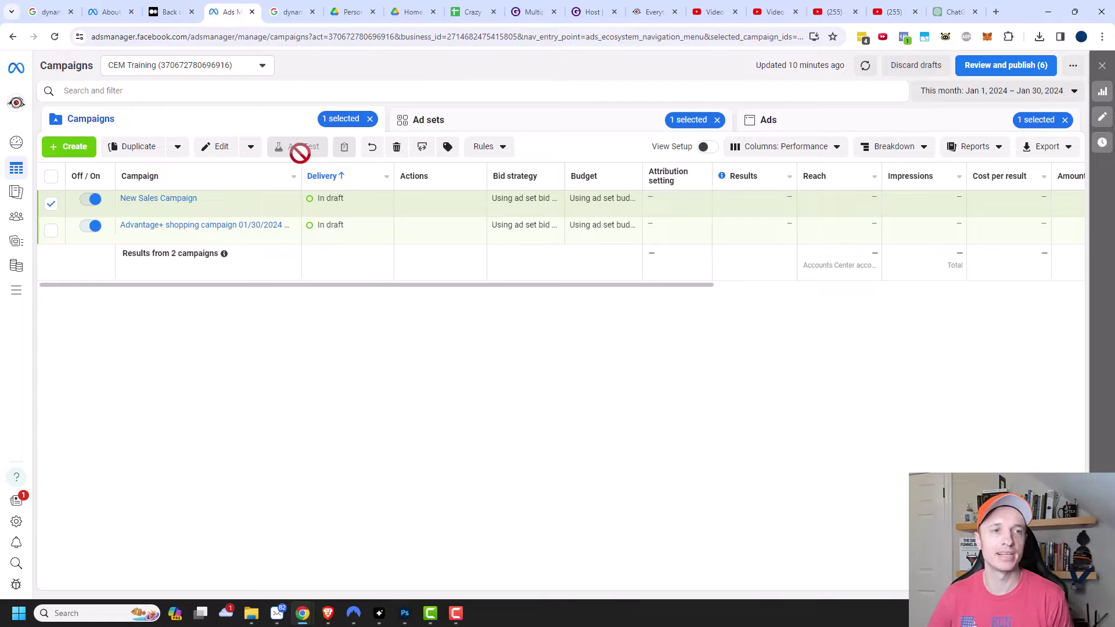
# Create a manual Sales campaign, New Sales Campaign, with the Sales objective
pyautogui.click(75, 150)
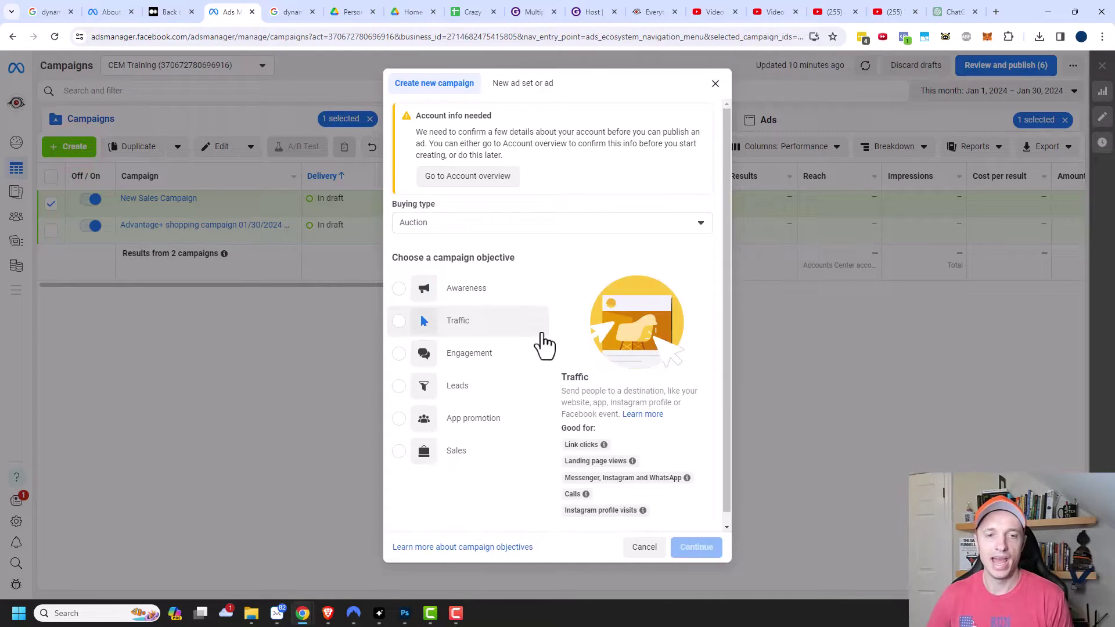
pyautogui.moveTo(433, 309)
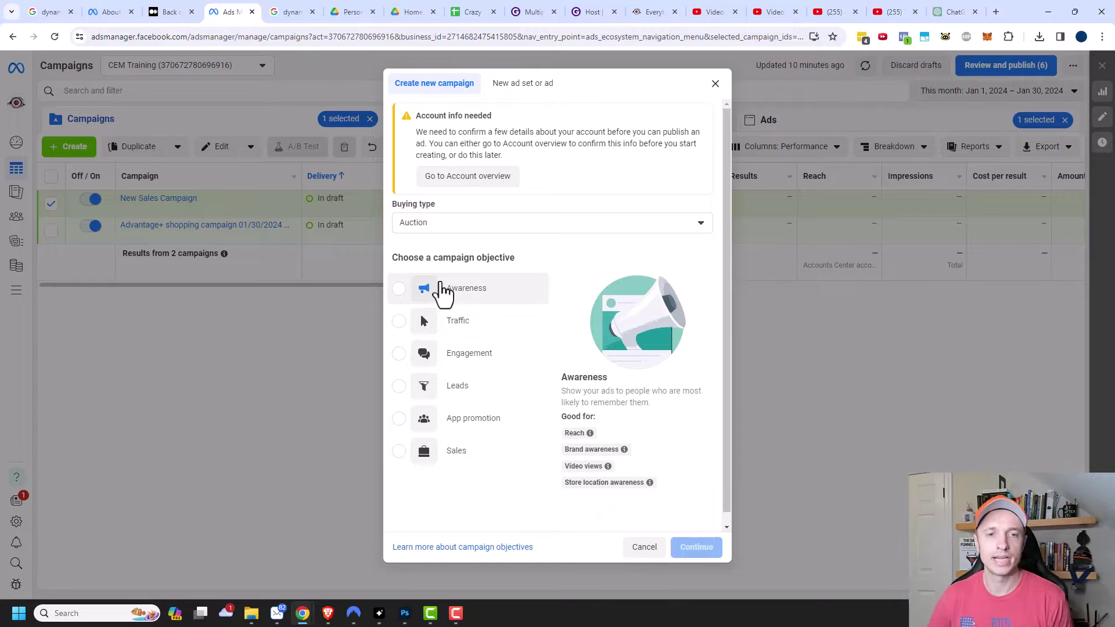
pyautogui.moveTo(497, 398)
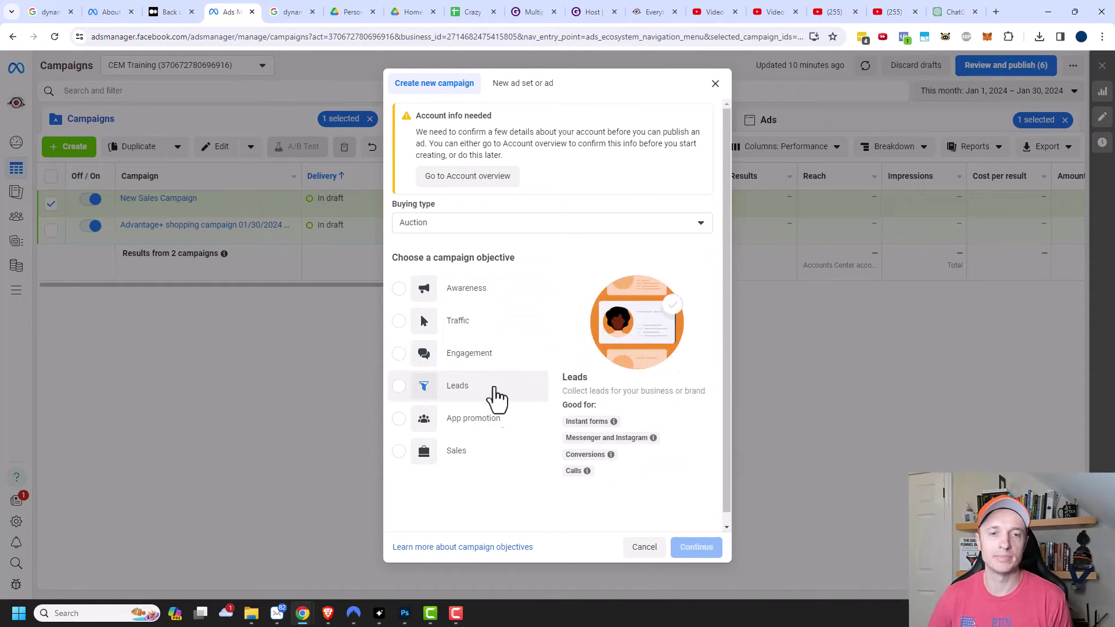
pyautogui.click(456, 452)
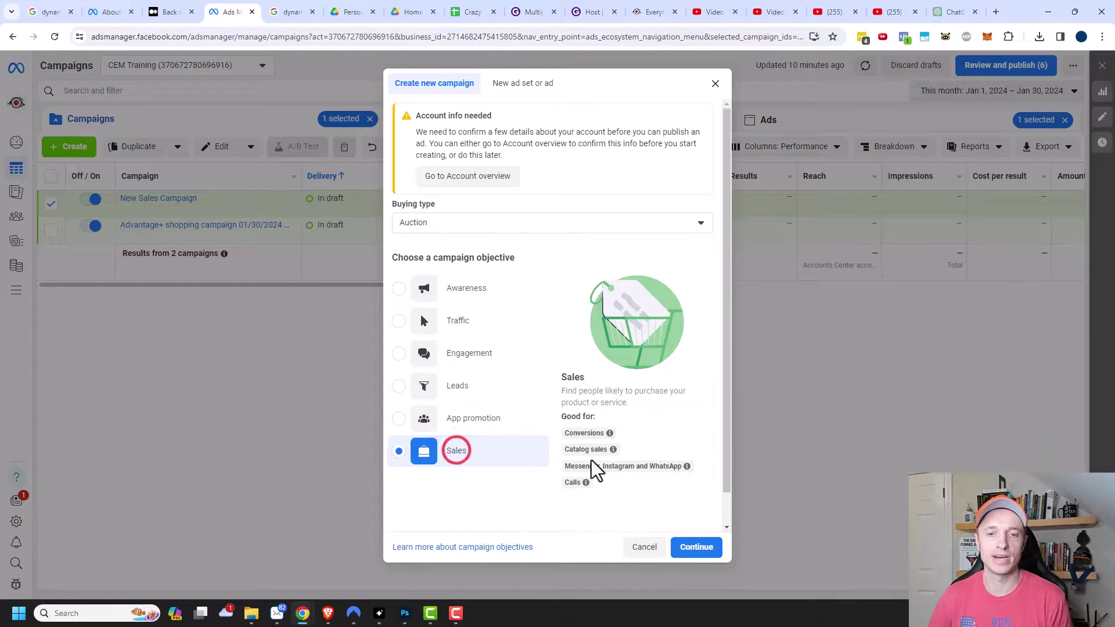
pyautogui.click(695, 546)
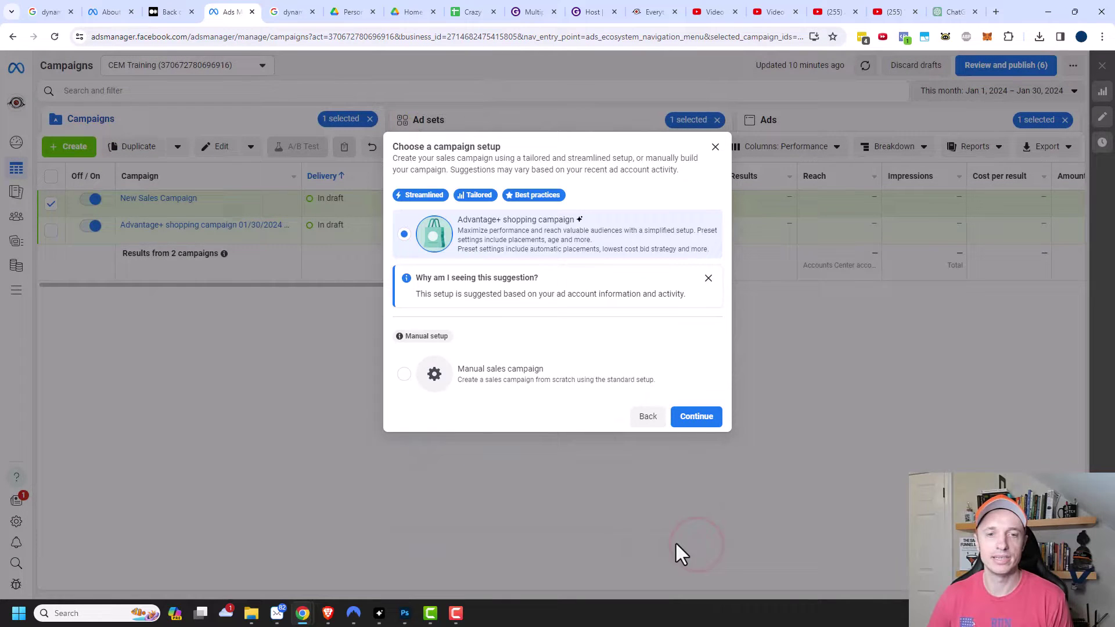
pyautogui.click(528, 379)
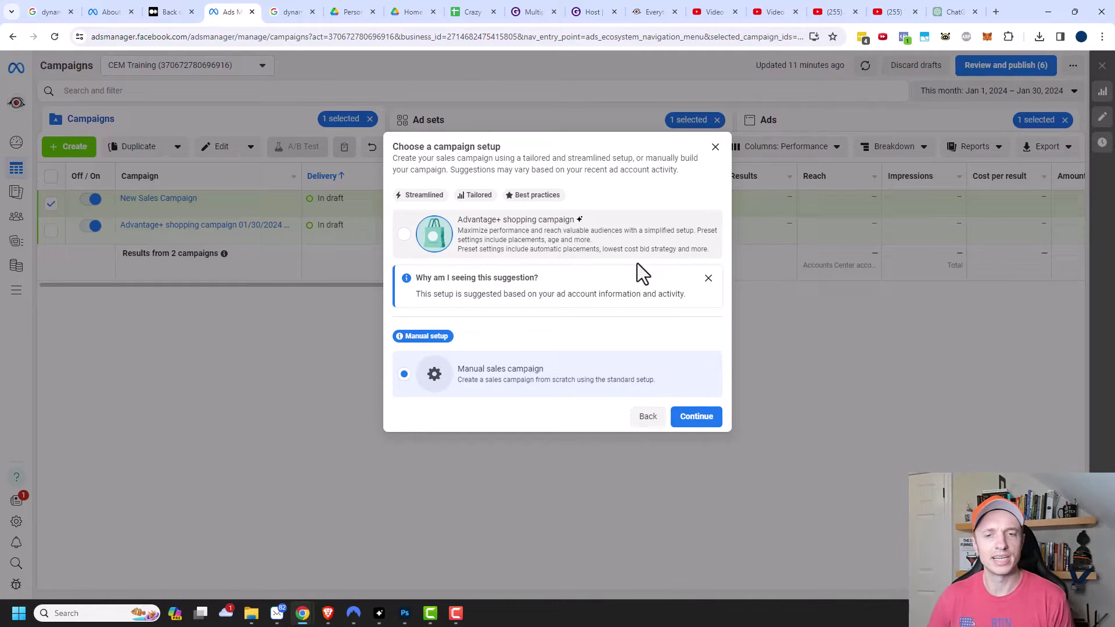
pyautogui.click(694, 421)
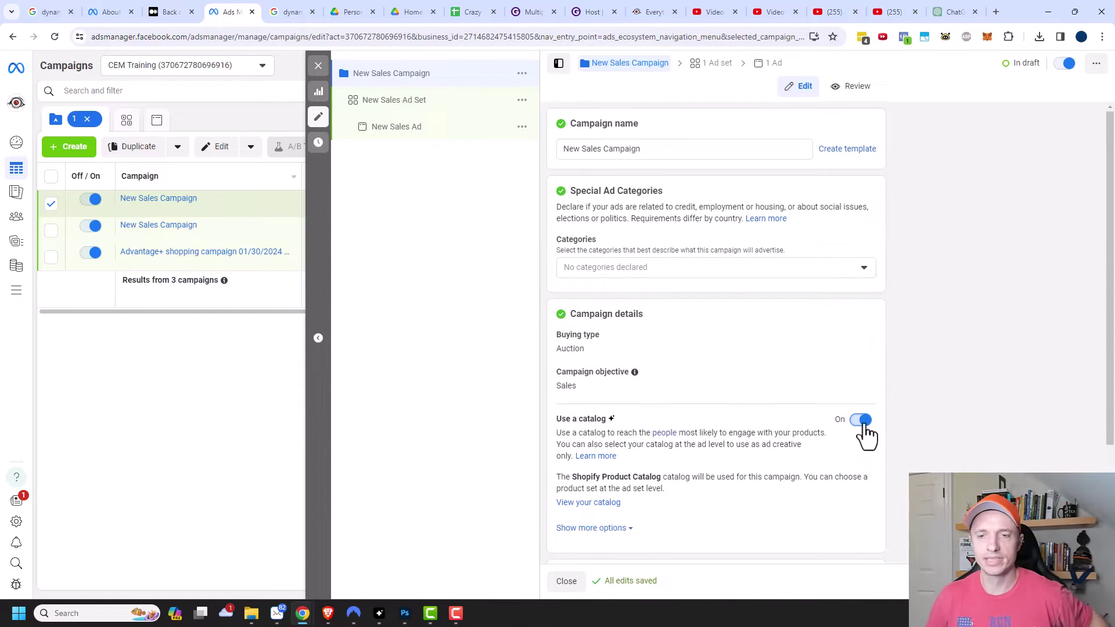
# Turn off 'Use a catalog' and enable Dynamic creative on New Sales Ad Set
pyautogui.click(863, 422)
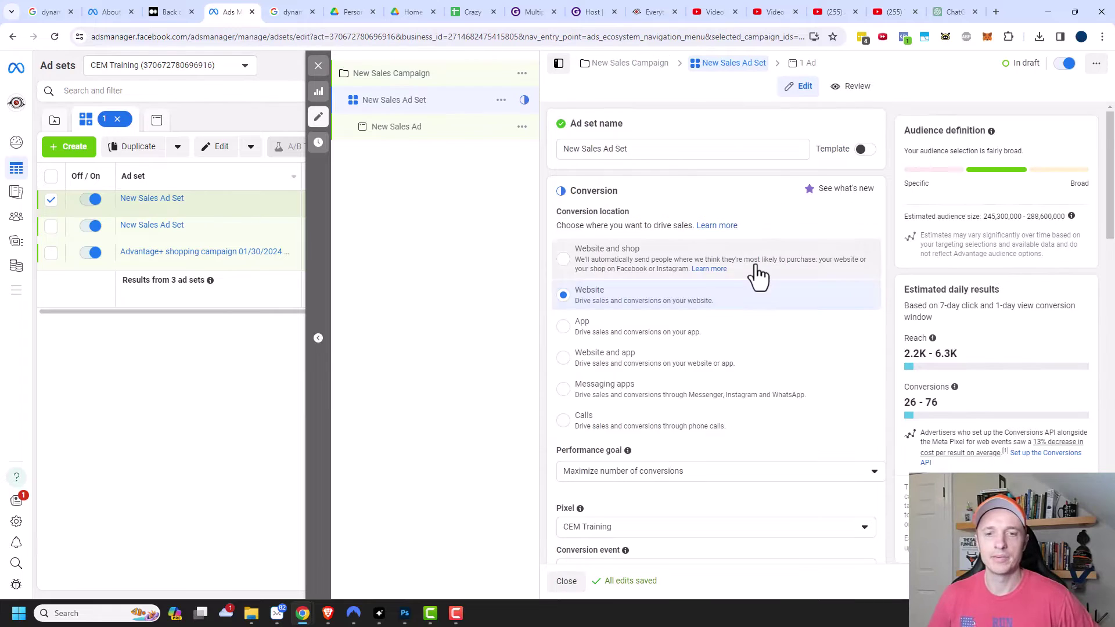
pyautogui.scroll(-9, 757, 304)
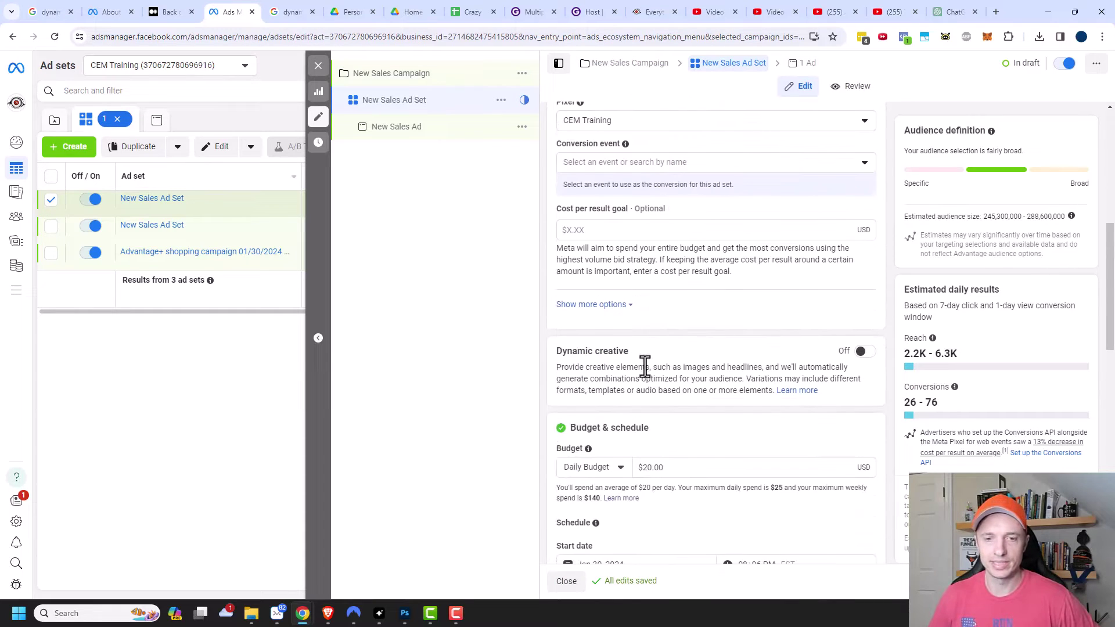
pyautogui.click(862, 352)
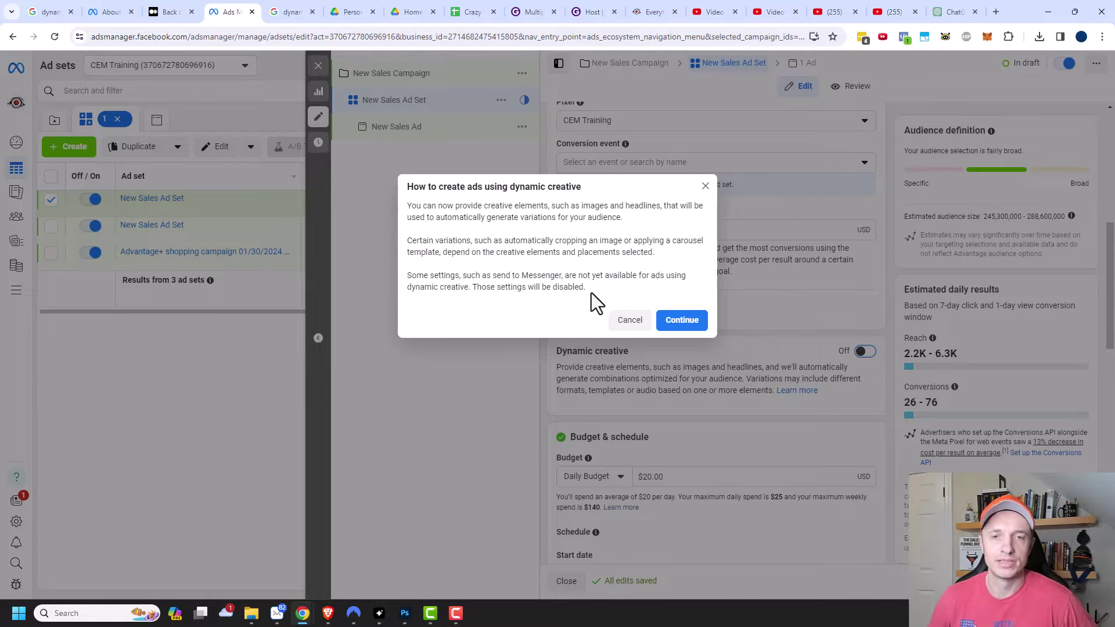
pyautogui.click(693, 321)
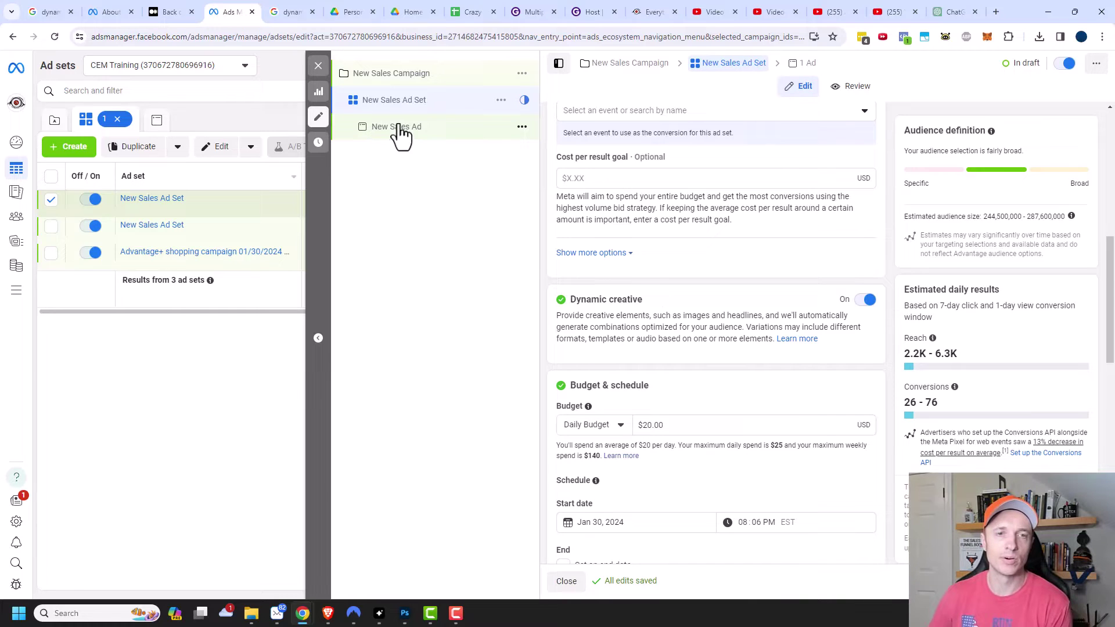
# Open New Sales Ad and set CEM Training as its Facebook Page
pyautogui.click(414, 129)
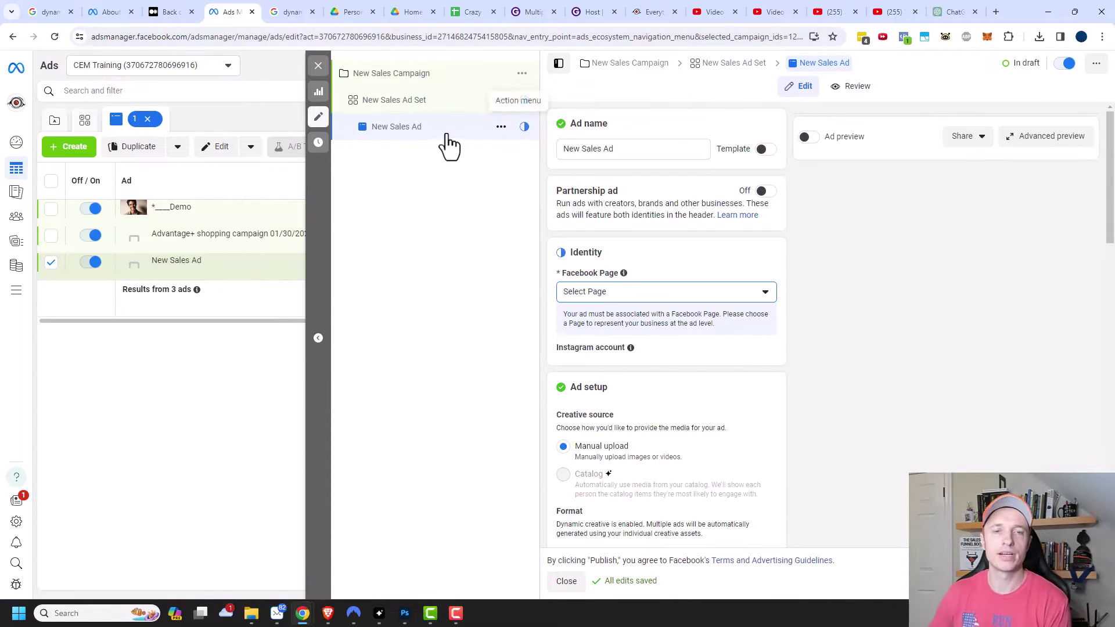
pyautogui.scroll(-1, 671, 144)
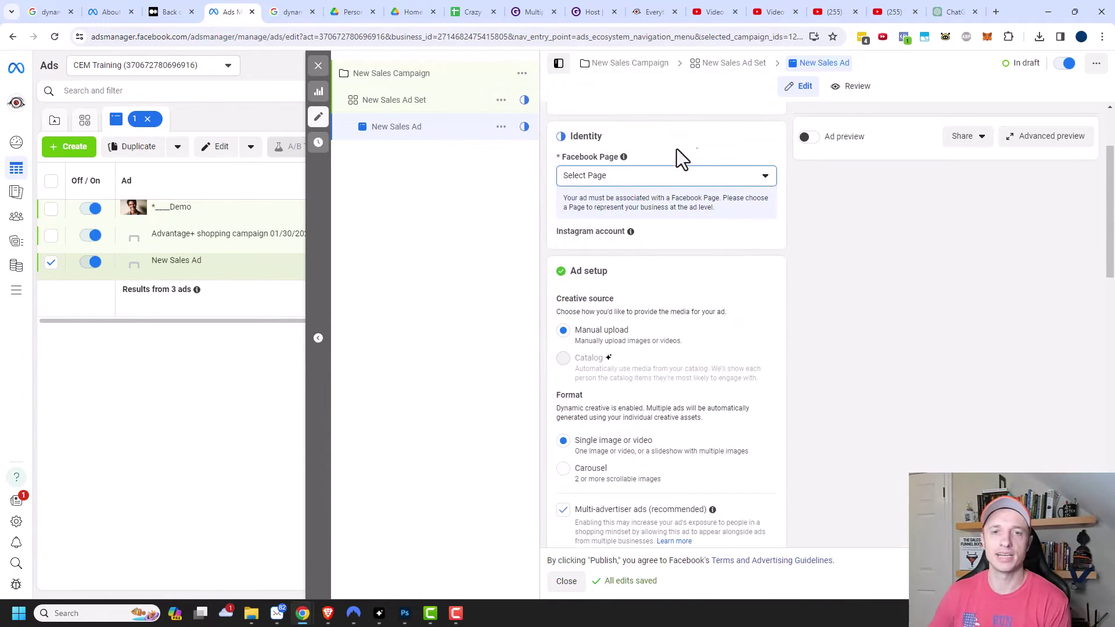
pyautogui.click(634, 175)
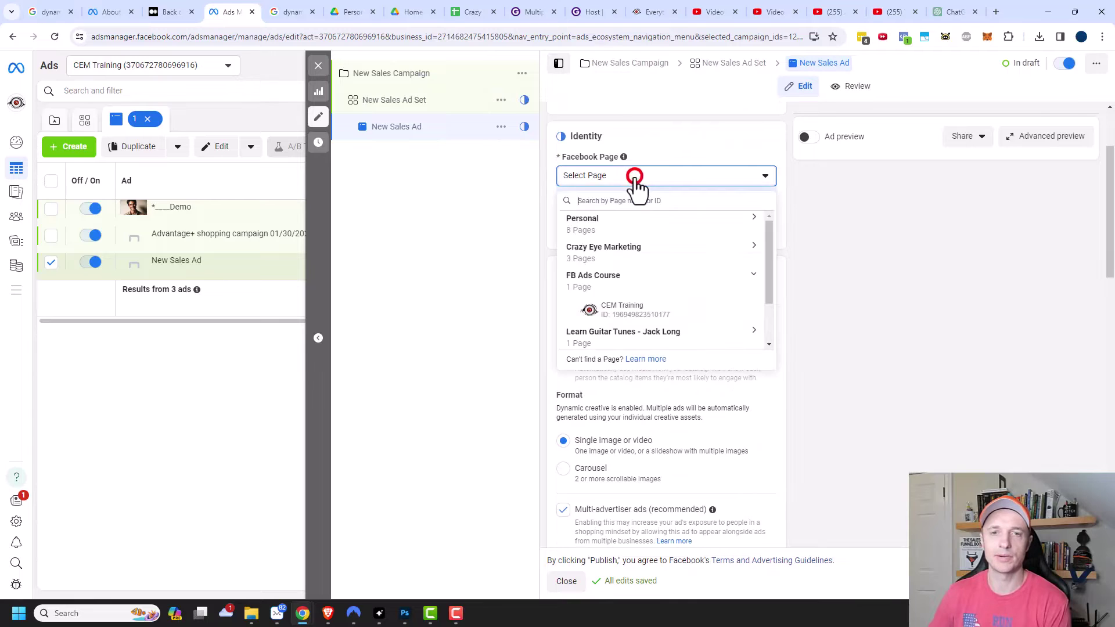
pyautogui.click(613, 314)
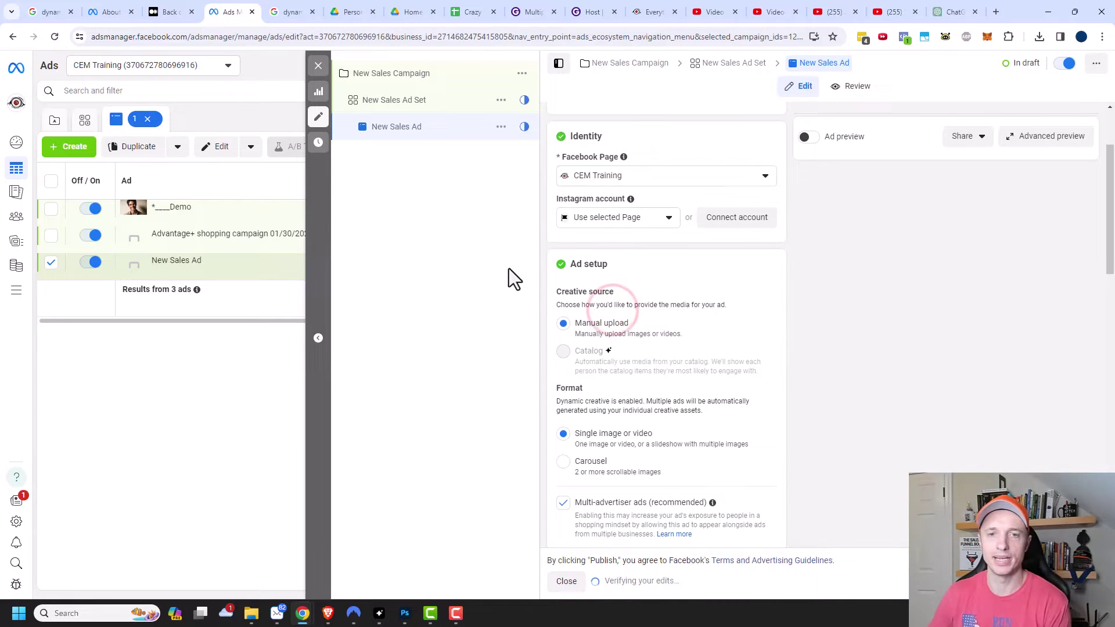
# Check the Instagram account options, then move down to the ad's media section
pyautogui.click(601, 218)
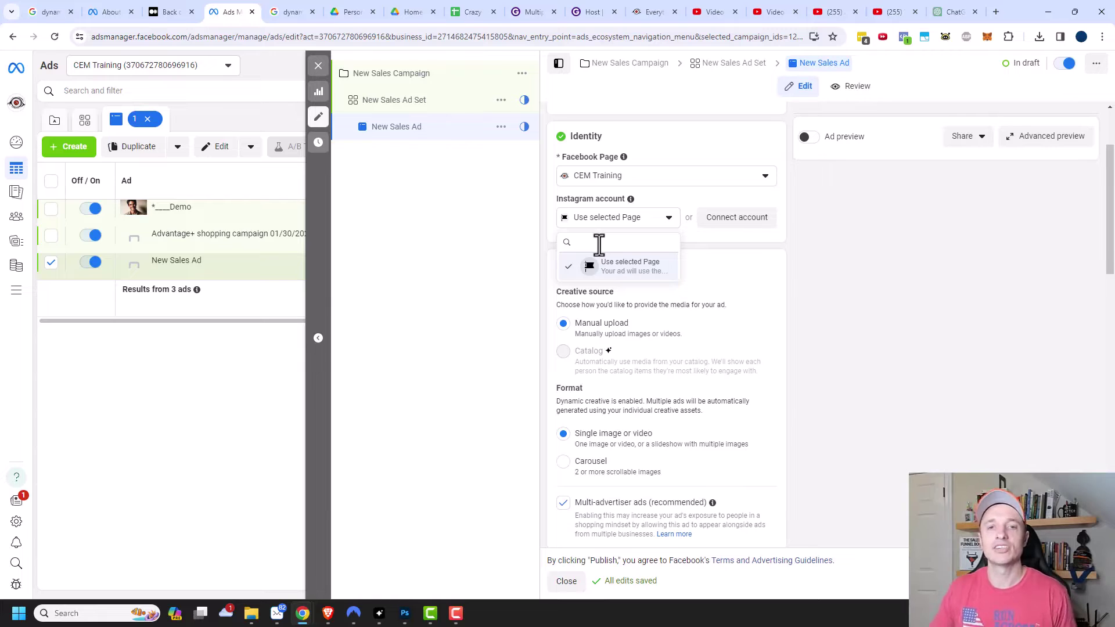
pyautogui.click(736, 244)
pyautogui.scroll(-2, 736, 245)
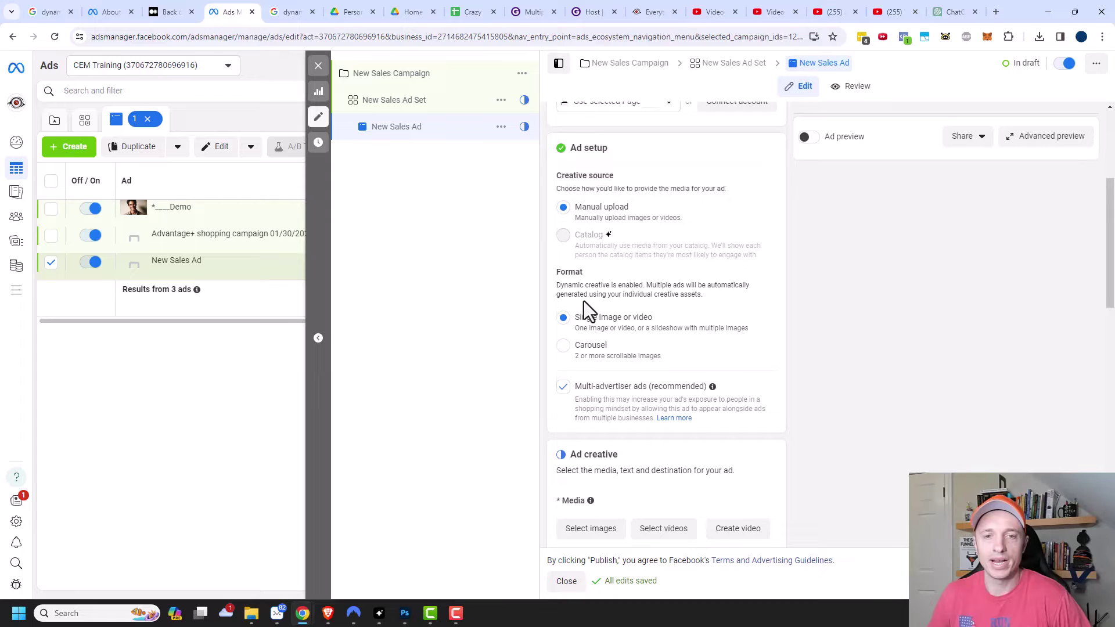
pyautogui.scroll(-1, 575, 287)
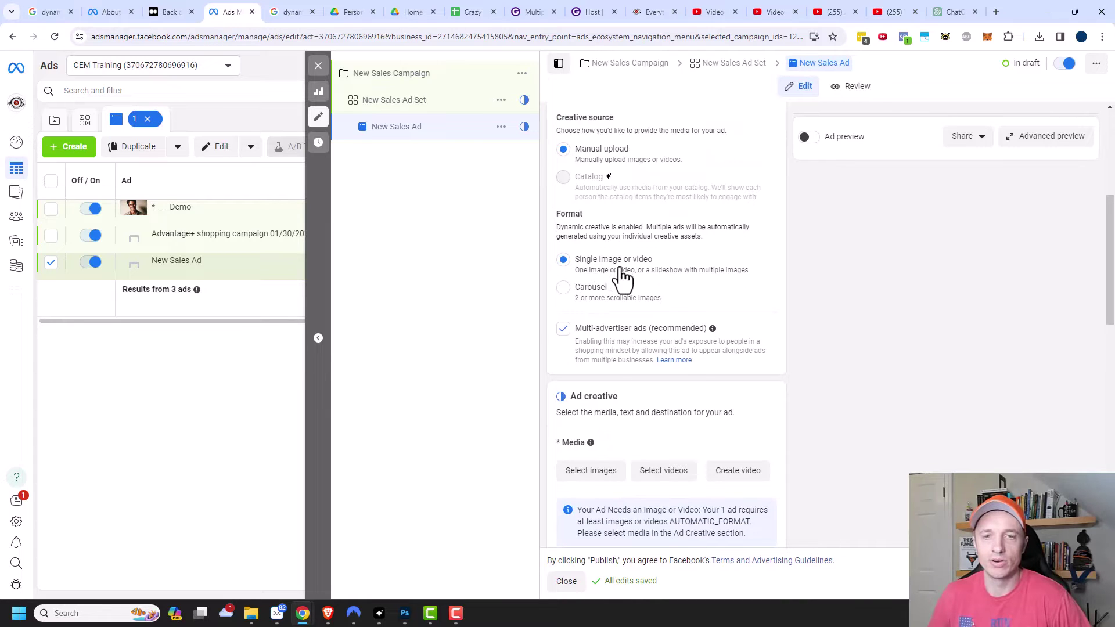
pyautogui.scroll(-1, 617, 277)
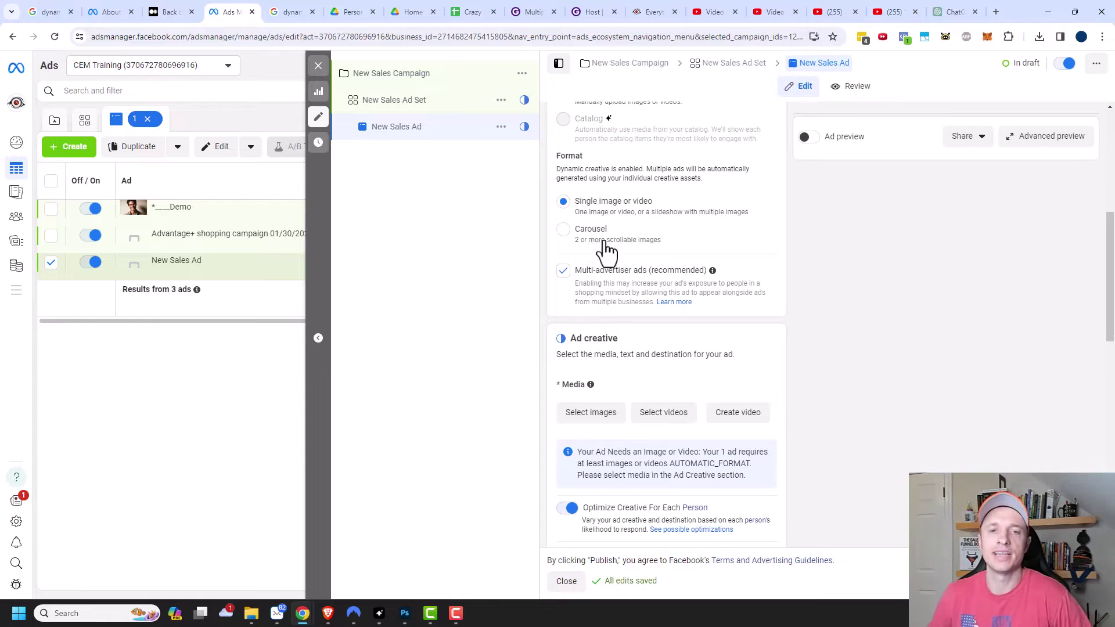
pyautogui.scroll(-1, 593, 249)
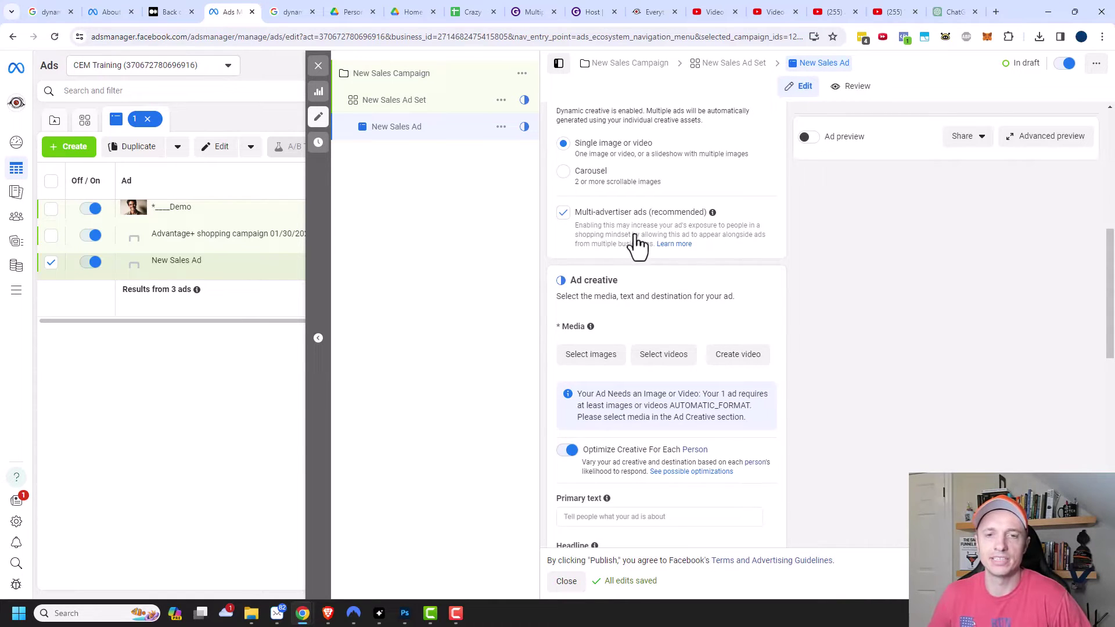
pyautogui.scroll(-1, 636, 244)
pyautogui.scroll(-1, 635, 246)
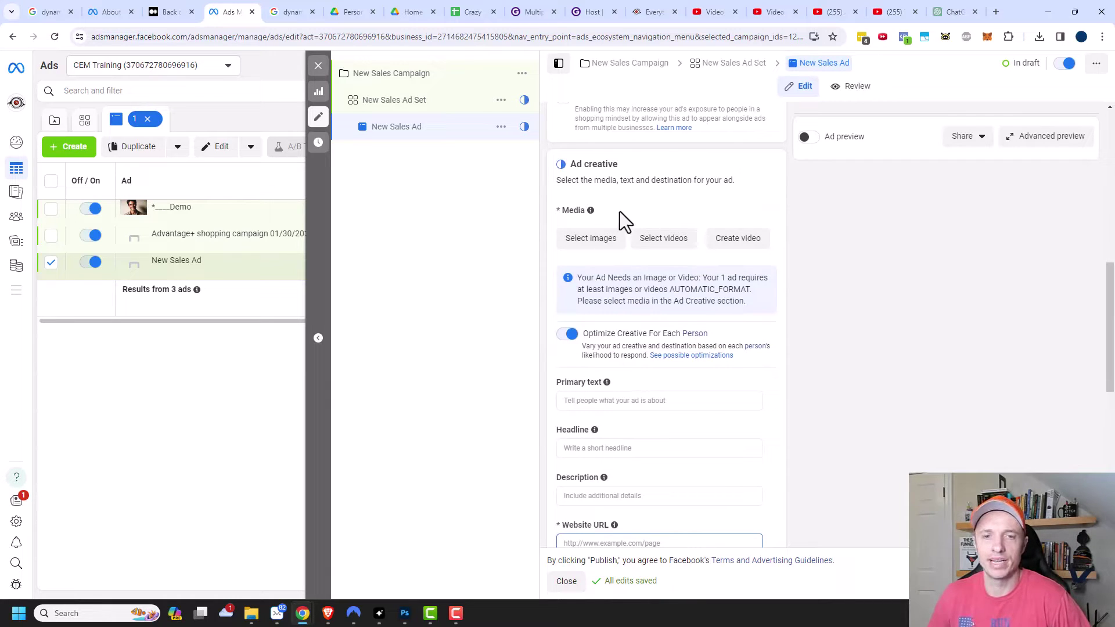
pyautogui.moveTo(594, 210)
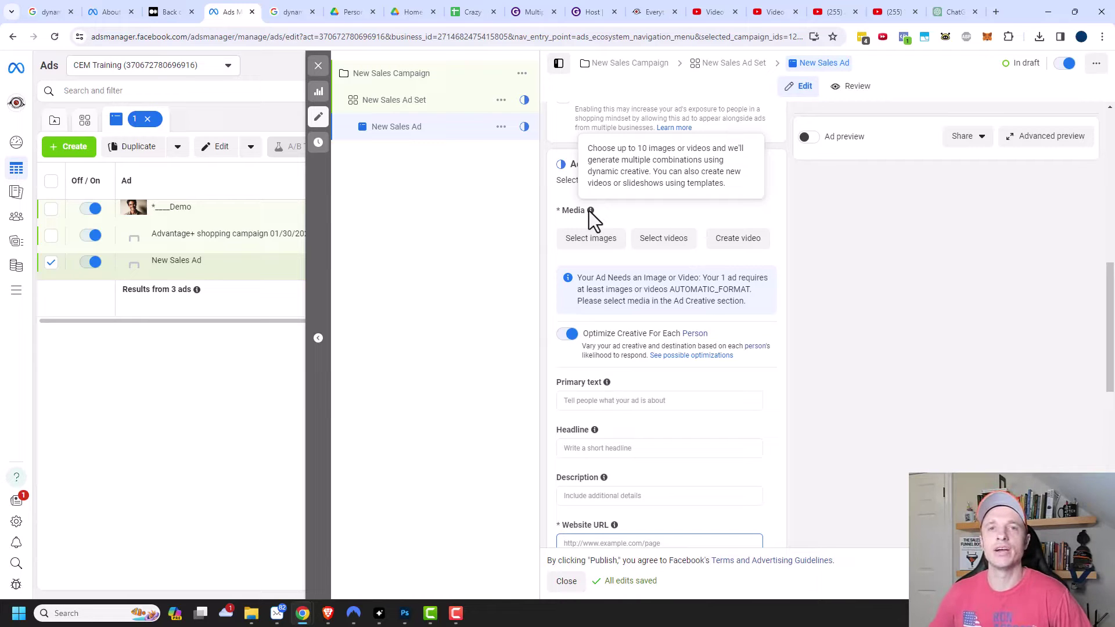
# Add the man-holding-a-book image from the library and upload the woman image as media
pyautogui.click(600, 251)
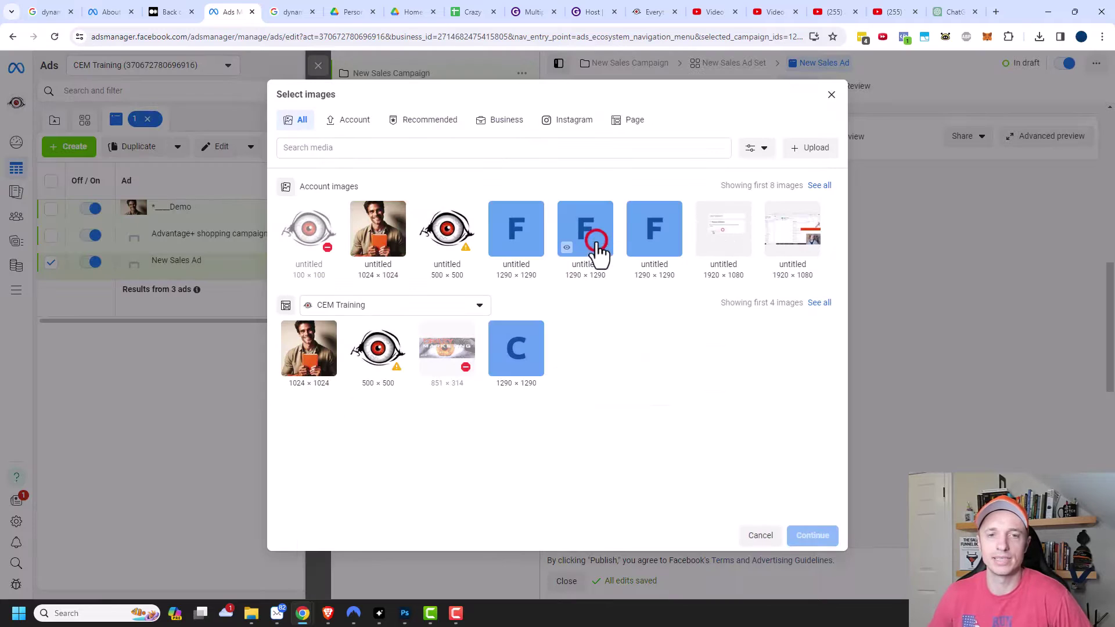
pyautogui.click(391, 239)
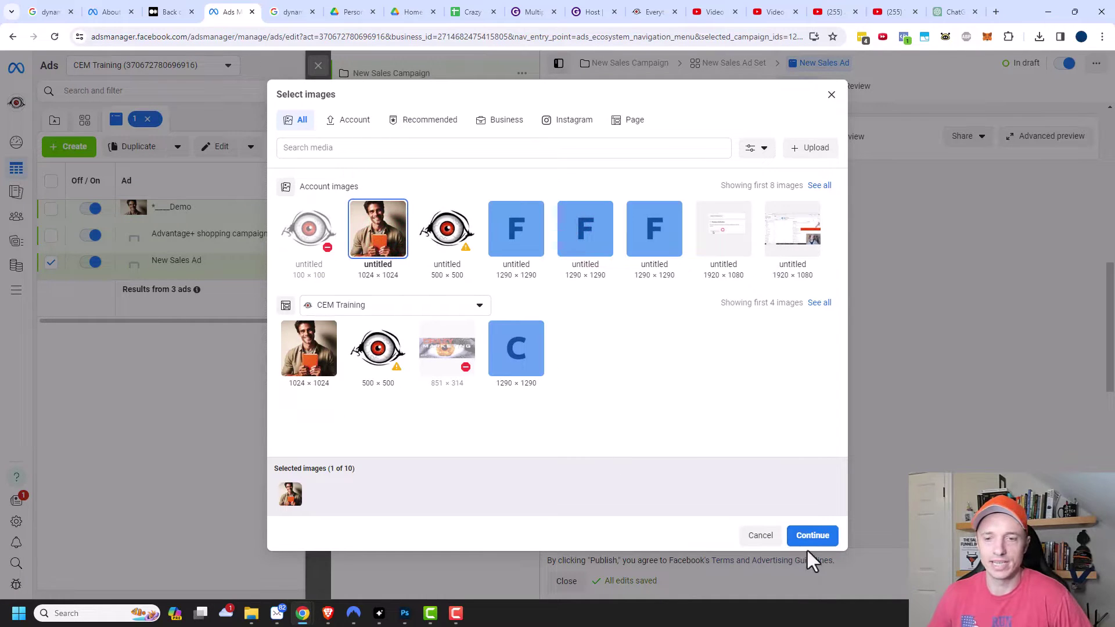
pyautogui.click(813, 536)
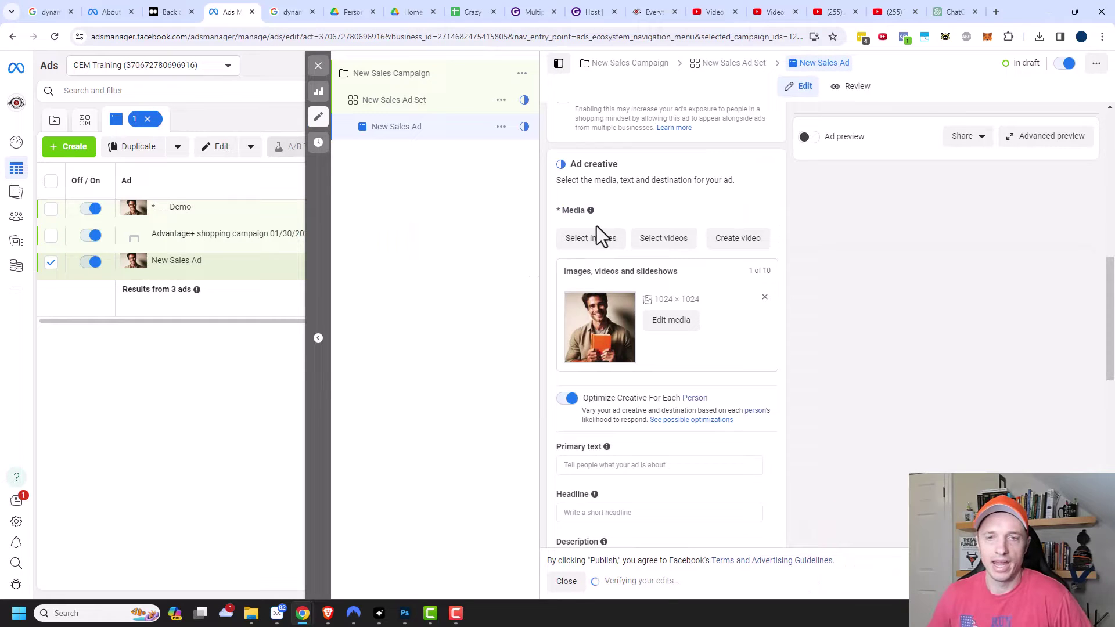
pyautogui.click(602, 241)
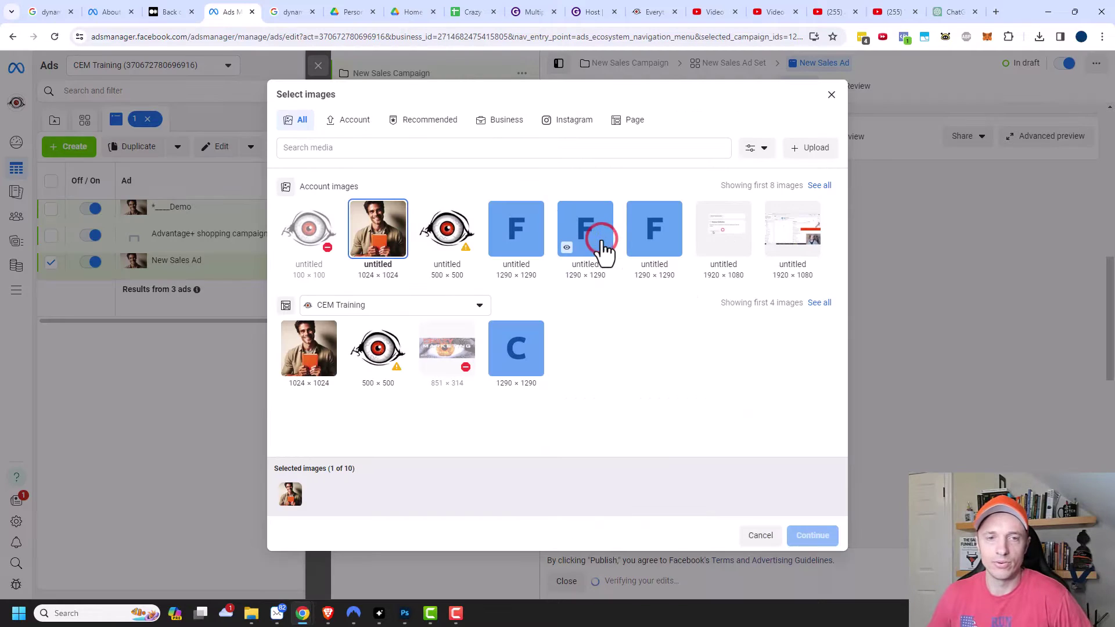
pyautogui.click(810, 149)
pyautogui.doubleClick(310, 299)
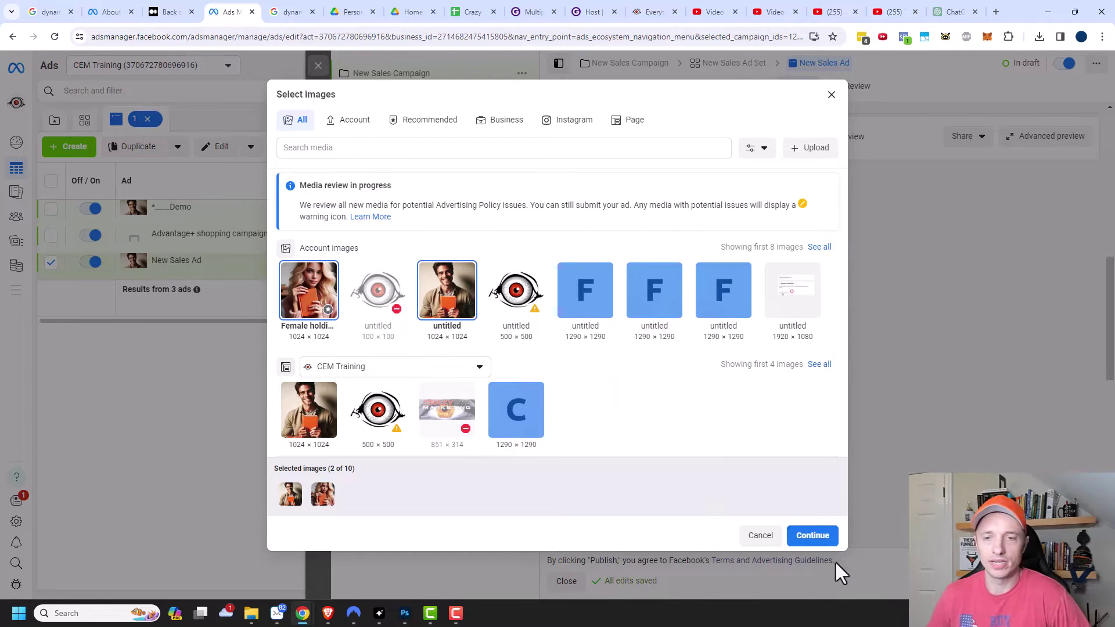
pyautogui.click(813, 535)
pyautogui.scroll(-1, 725, 352)
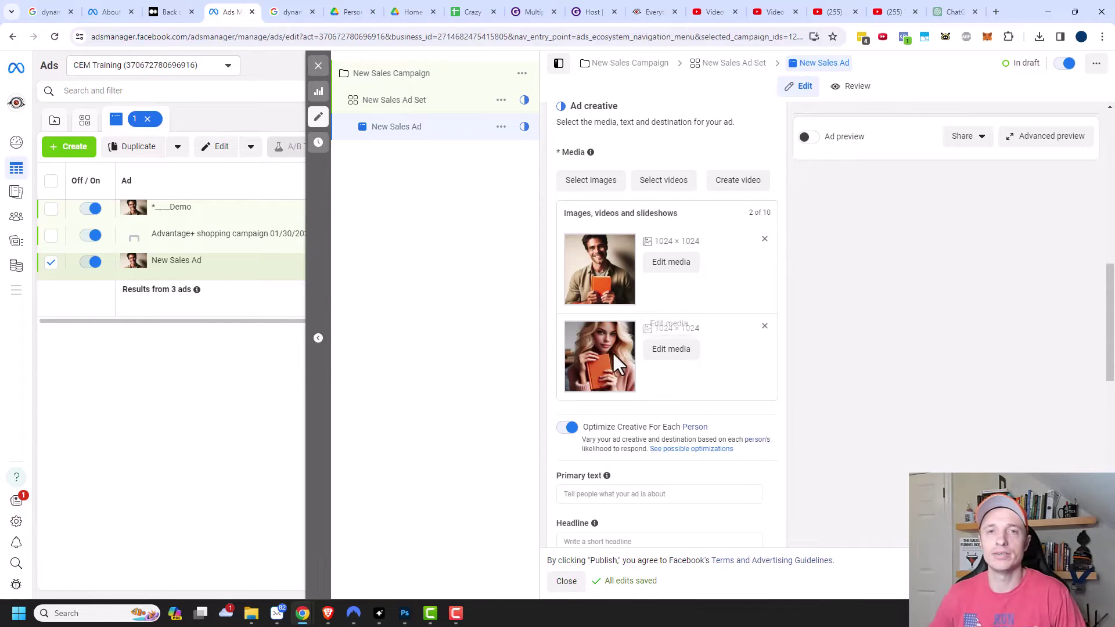
# Crop the man image to vertical 9:16 after trying square and 1.91:1 crops
pyautogui.click(672, 262)
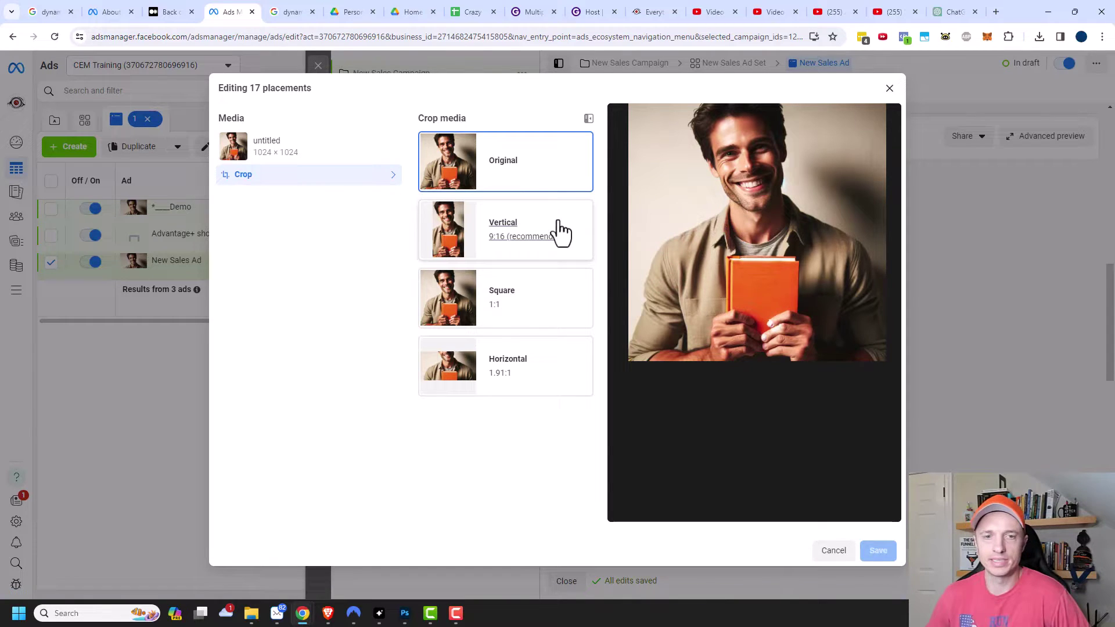
pyautogui.click(549, 228)
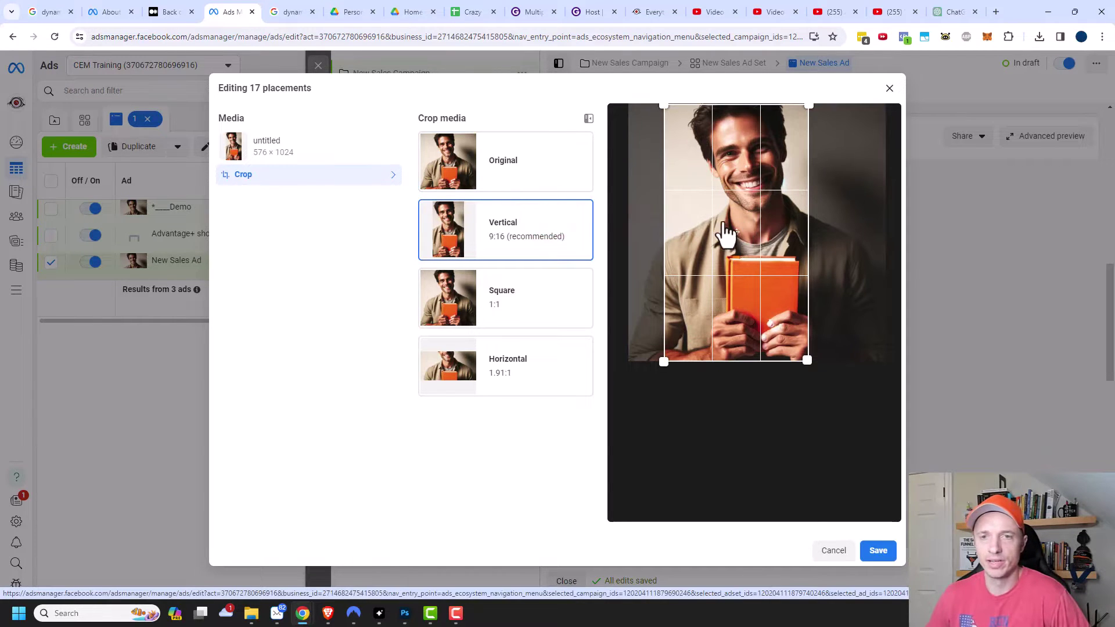
pyautogui.moveTo(746, 200); pyautogui.dragTo(779, 224)
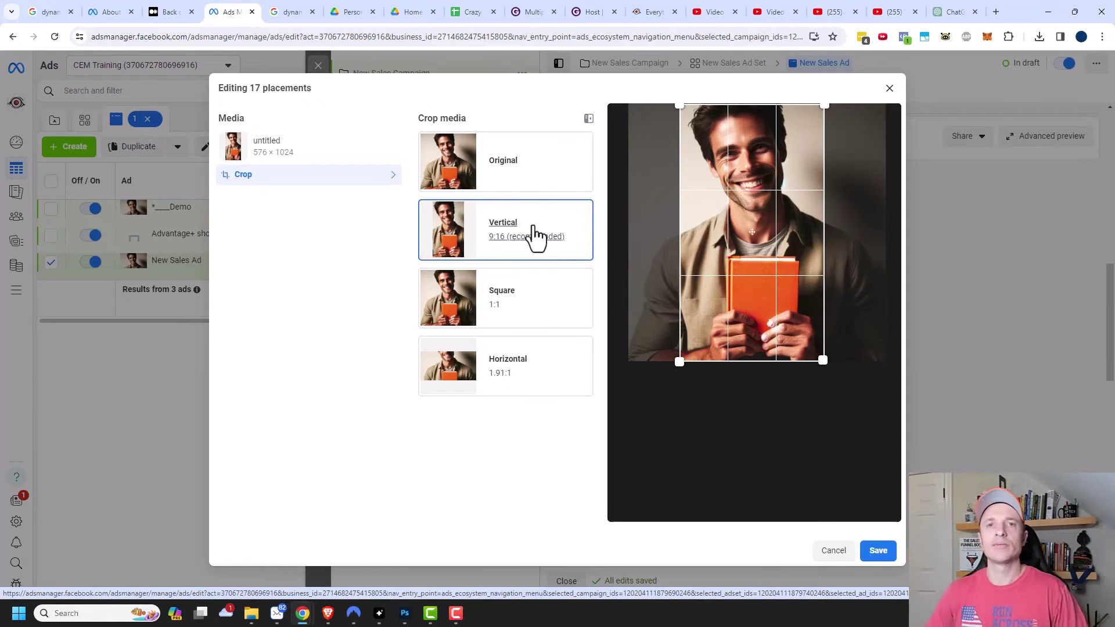
pyautogui.click(541, 311)
pyautogui.click(559, 371)
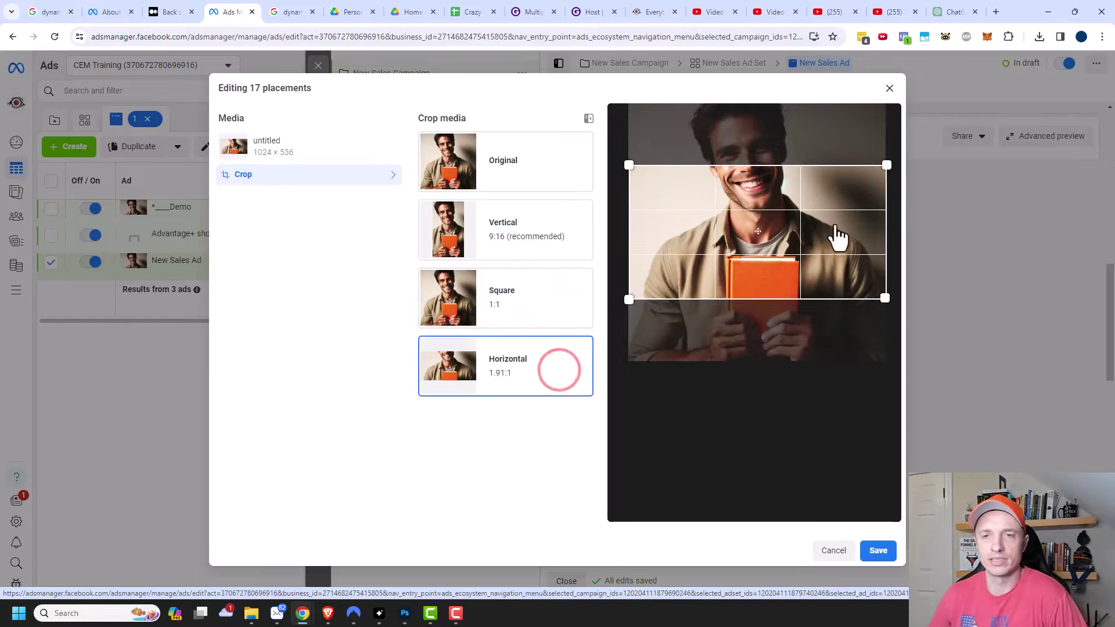
pyautogui.moveTo(836, 226); pyautogui.dragTo(837, 162)
pyautogui.moveTo(776, 188)
pyautogui.mouseDown()
pyautogui.moveTo(779, 249)
pyautogui.moveTo(779, 180)
pyautogui.mouseUp()
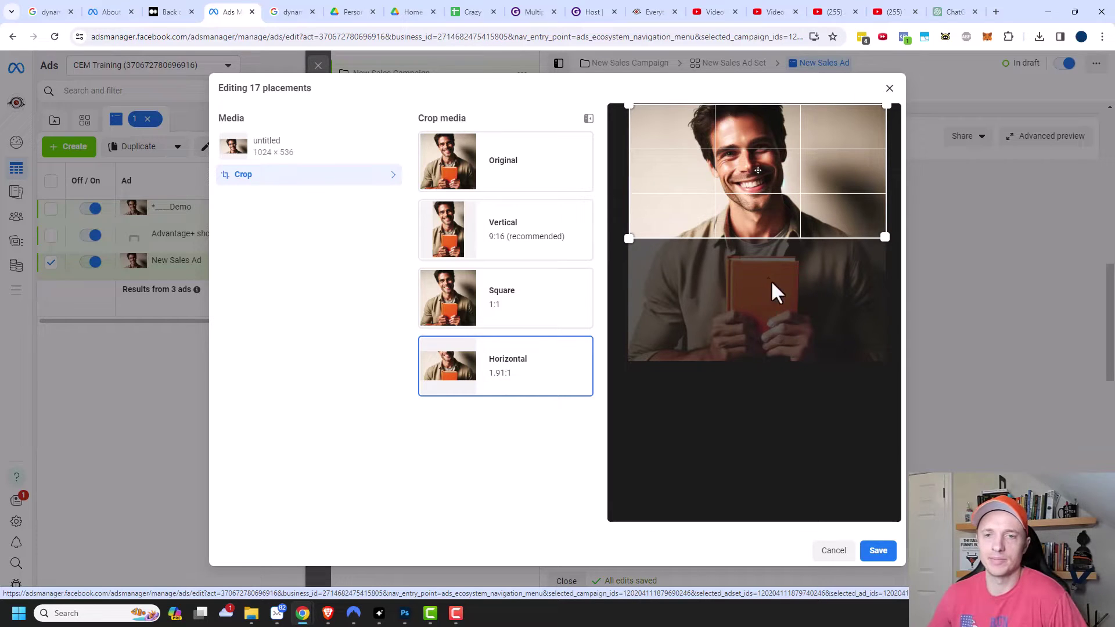
pyautogui.click(549, 232)
pyautogui.moveTo(749, 216); pyautogui.dragTo(749, 238)
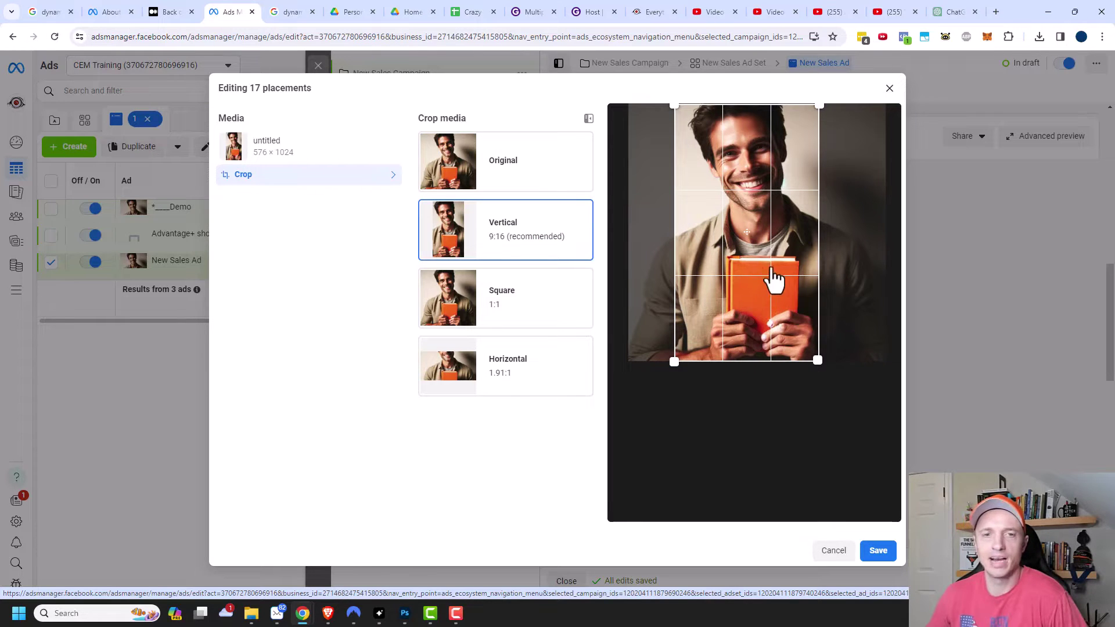
pyautogui.click(880, 554)
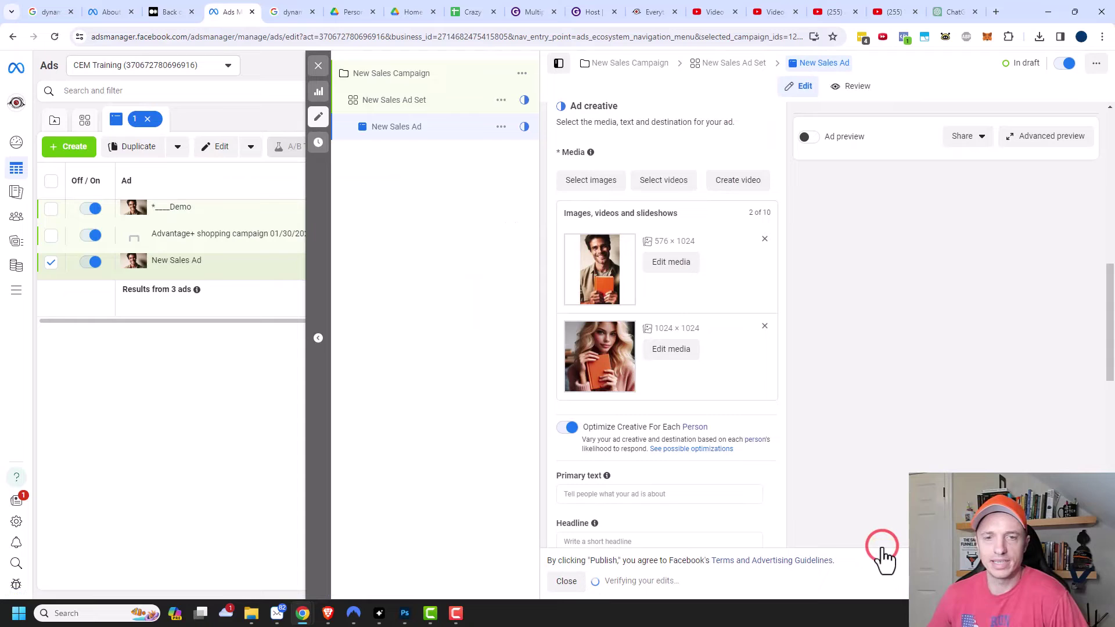
# Crop the woman image to vertical 9:16 and save it
pyautogui.click(674, 356)
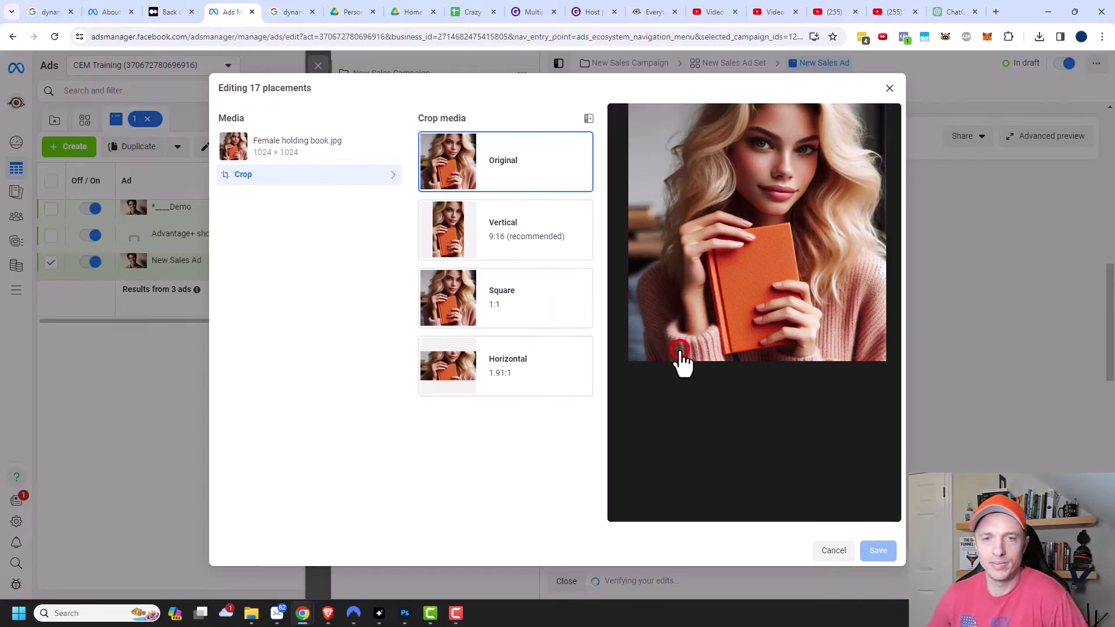
pyautogui.click(576, 250)
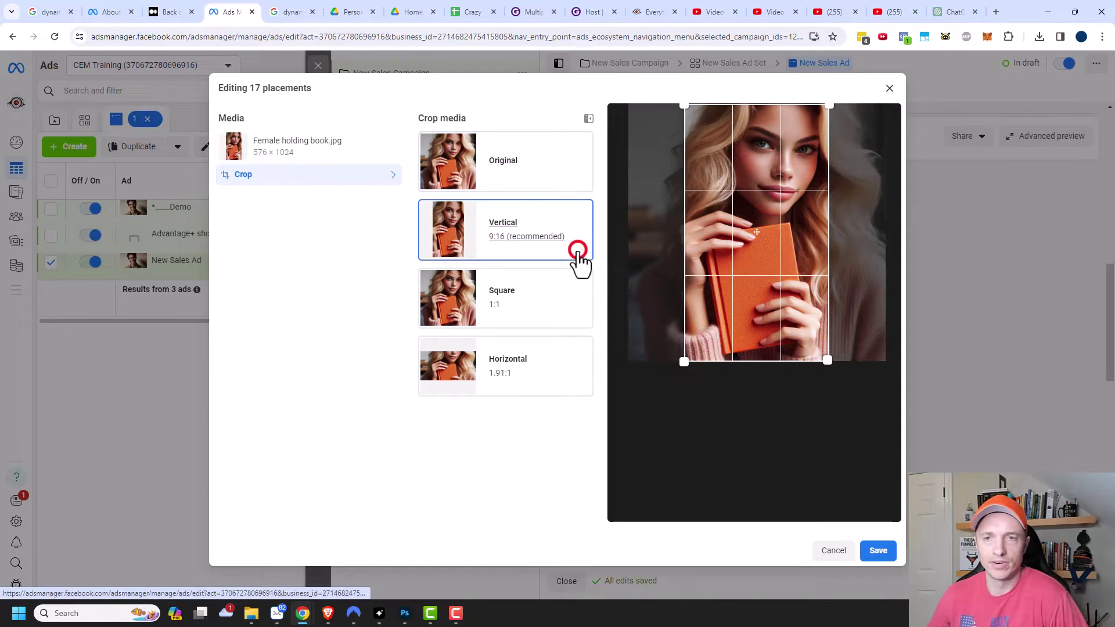
pyautogui.moveTo(748, 265); pyautogui.dragTo(765, 267)
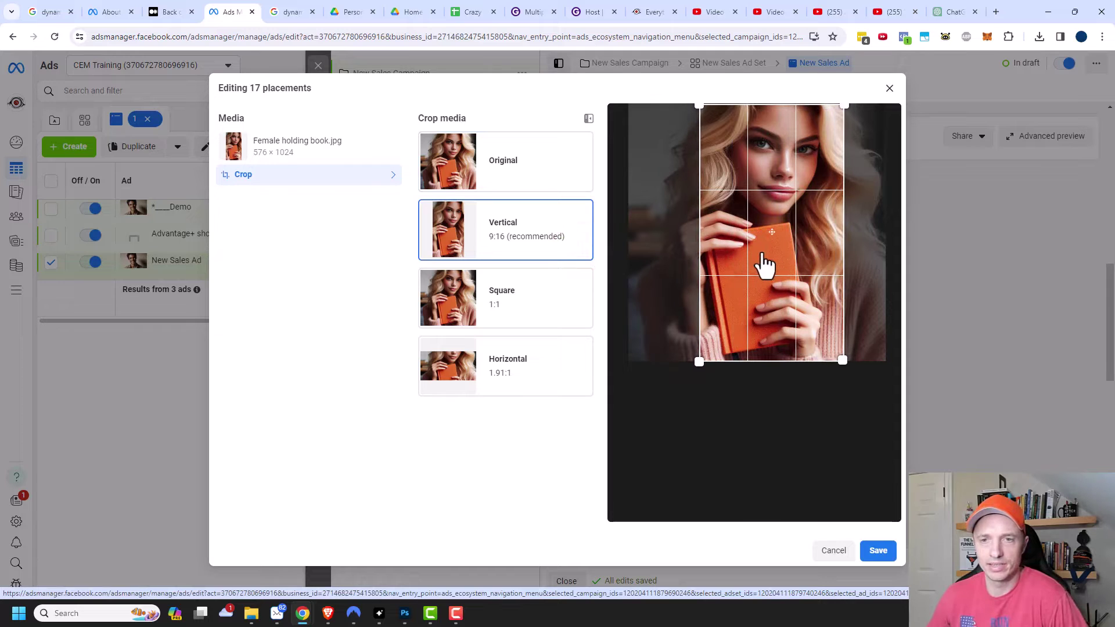
pyautogui.click(878, 554)
pyautogui.scroll(-2, 765, 162)
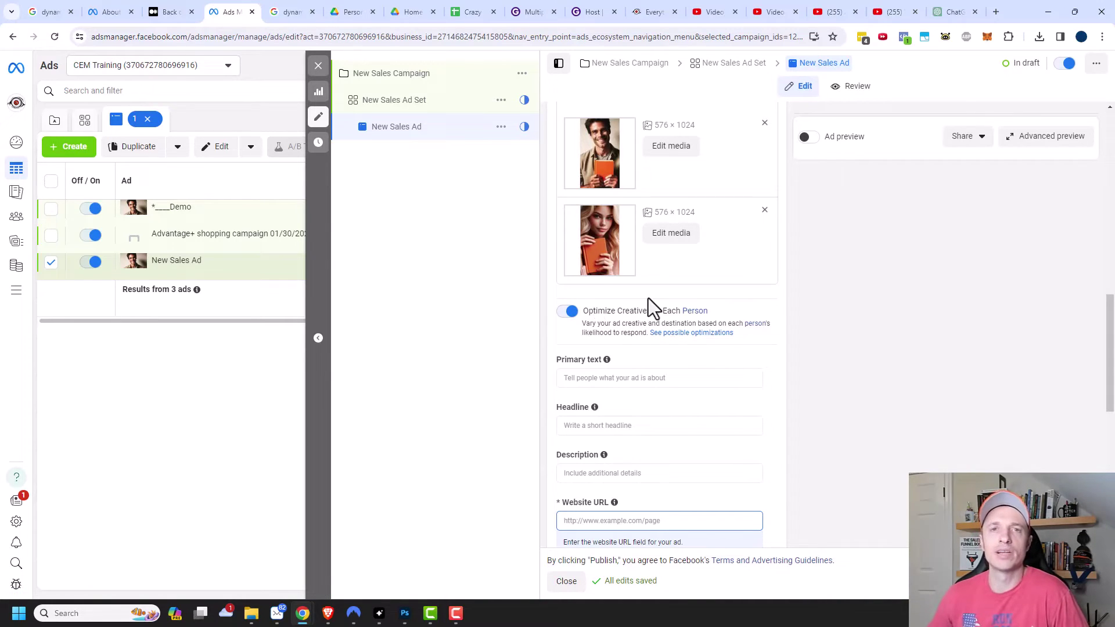
pyautogui.scroll(-3, 629, 321)
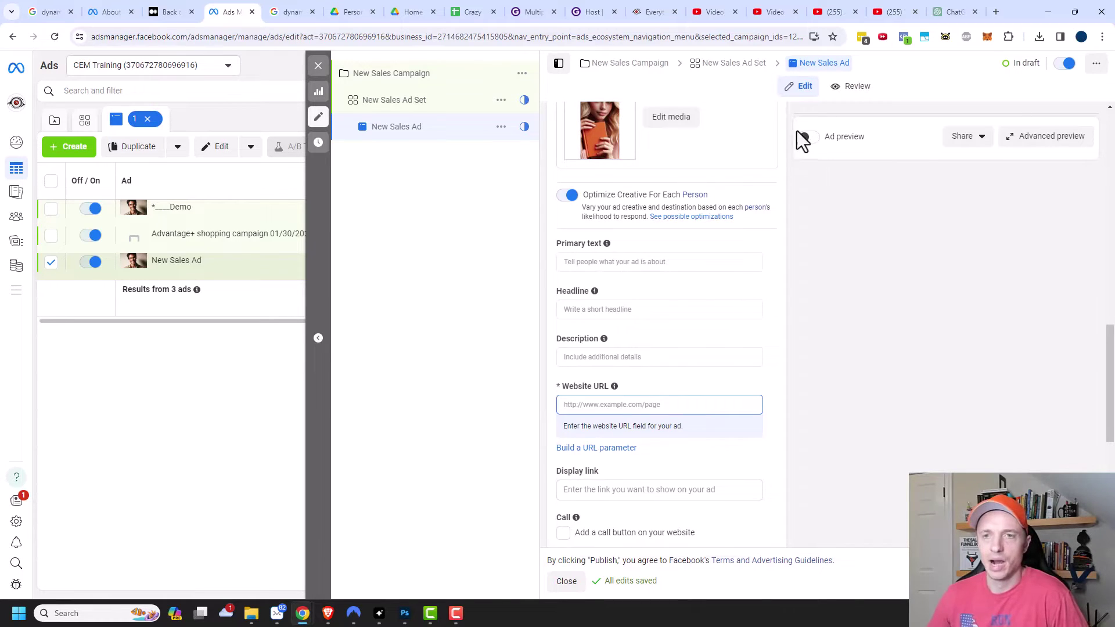
pyautogui.click(810, 142)
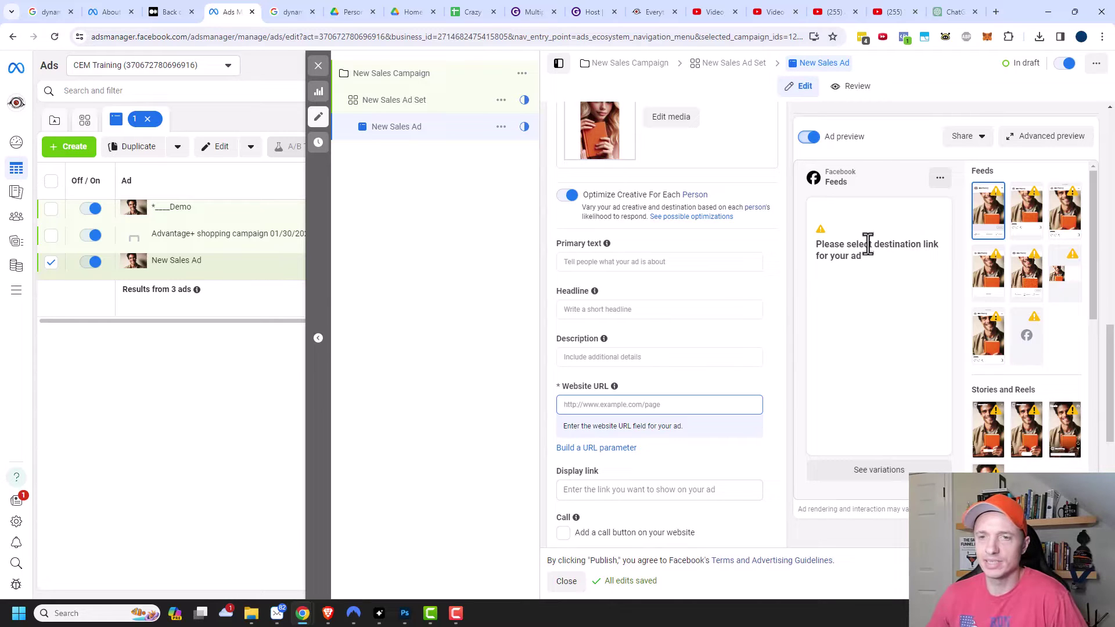
pyautogui.click(637, 404)
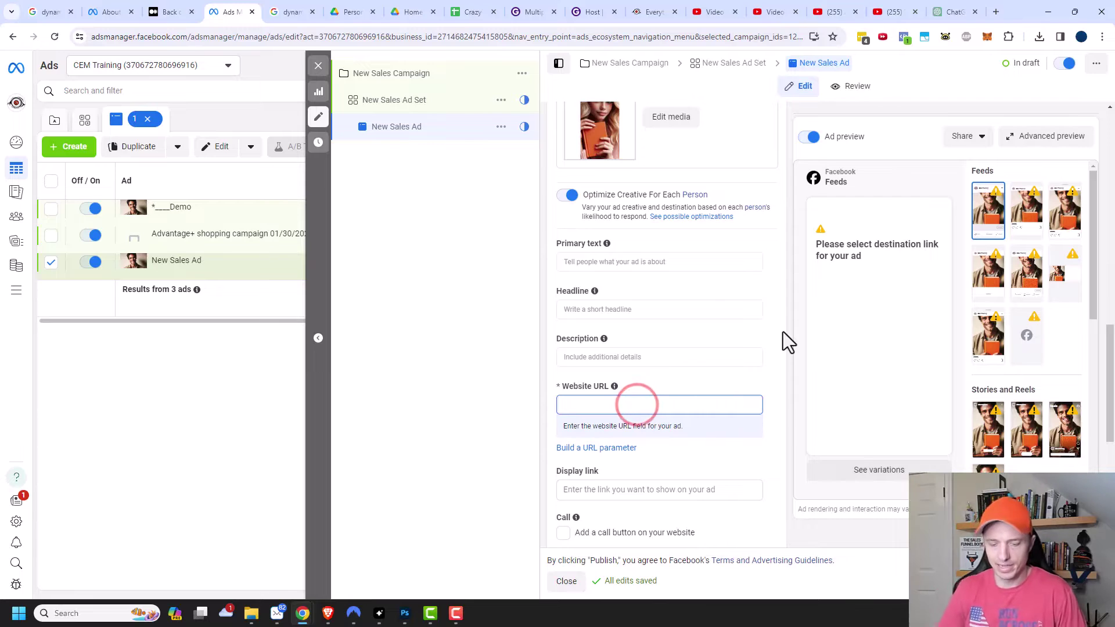
pyautogui.write('https://www.crazyeyemarketing.com/youtube/')
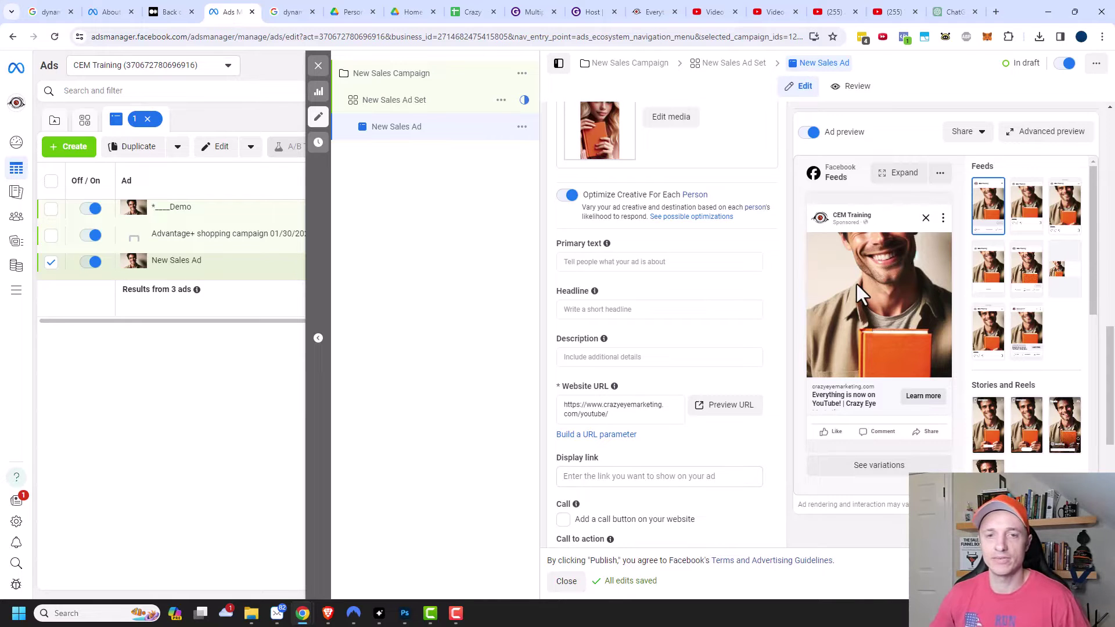
# Enter 'Primary Text 1' as the ad's primary text
pyautogui.click(647, 261)
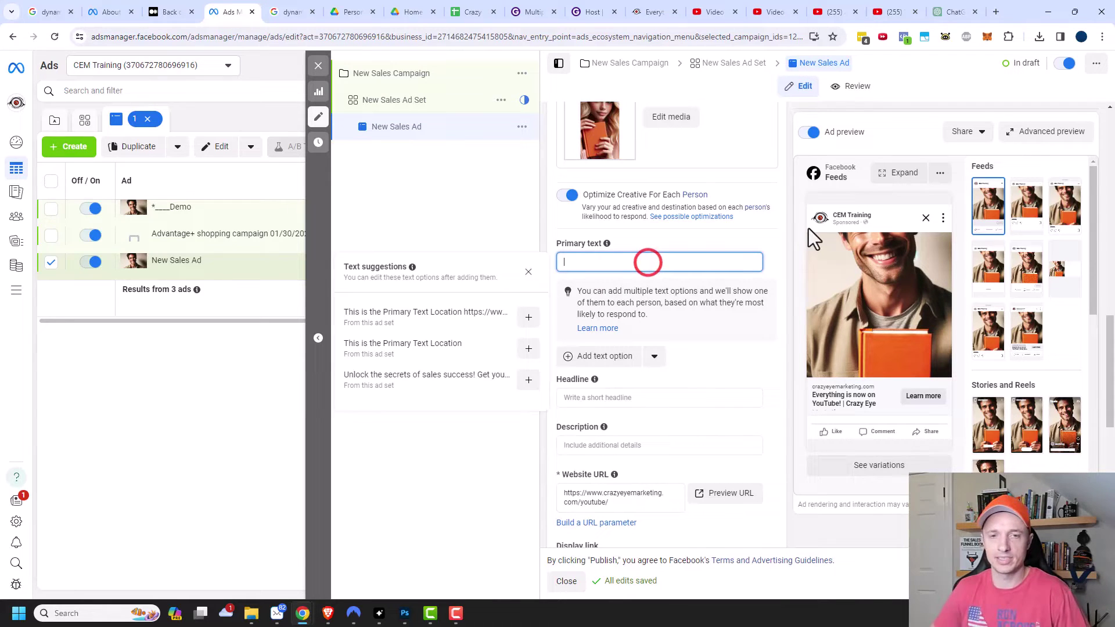
pyautogui.write('Primary Te')
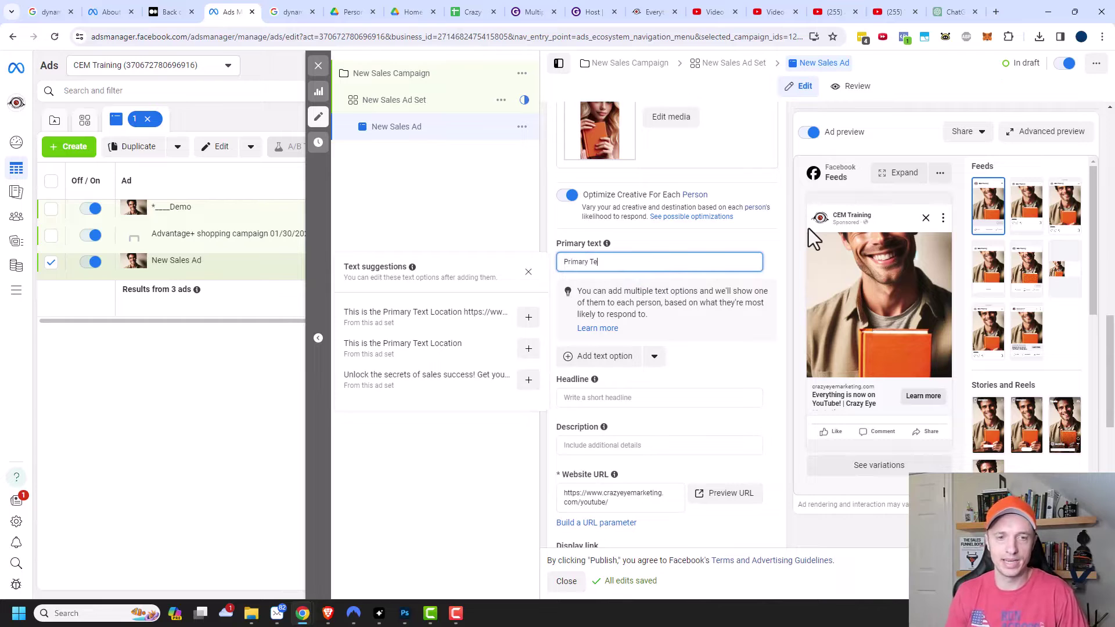
pyautogui.write('xt 1')
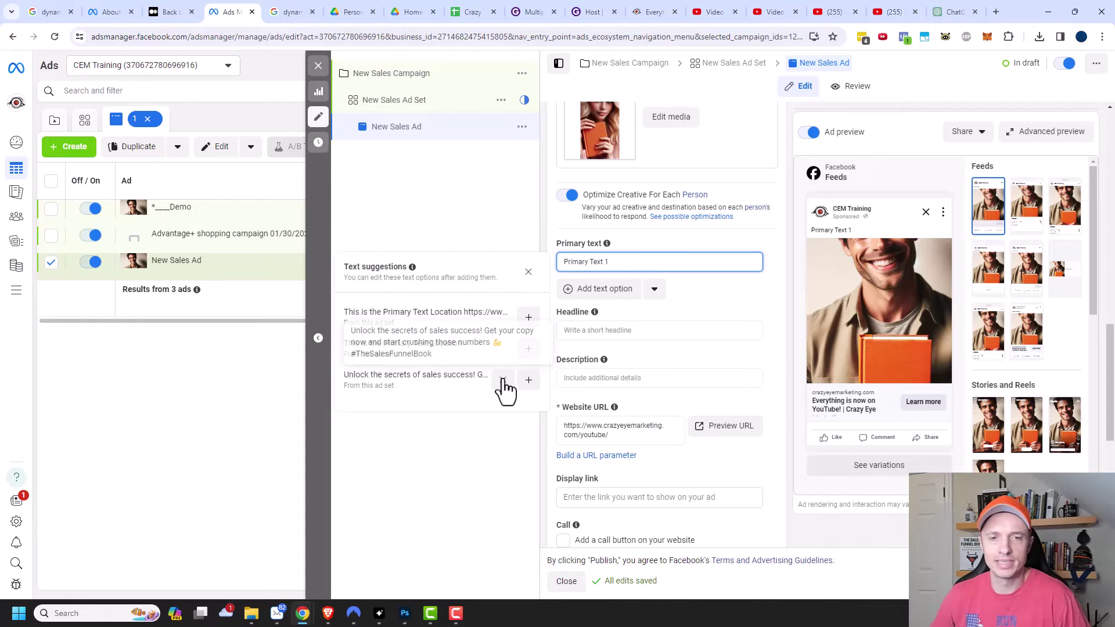
pyautogui.click(528, 380)
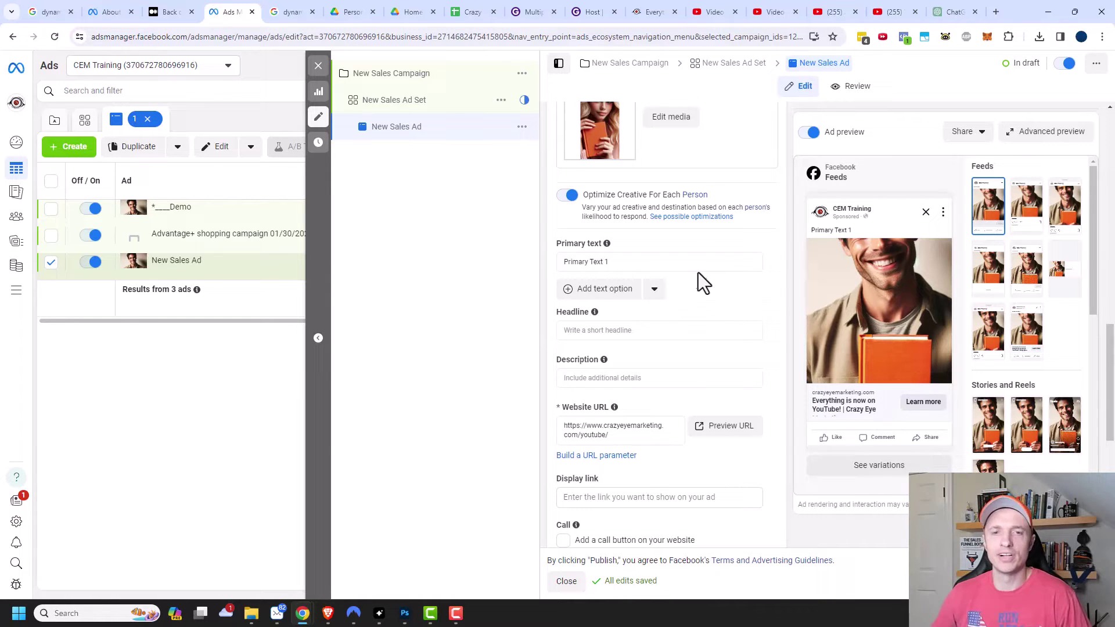
pyautogui.click(633, 263)
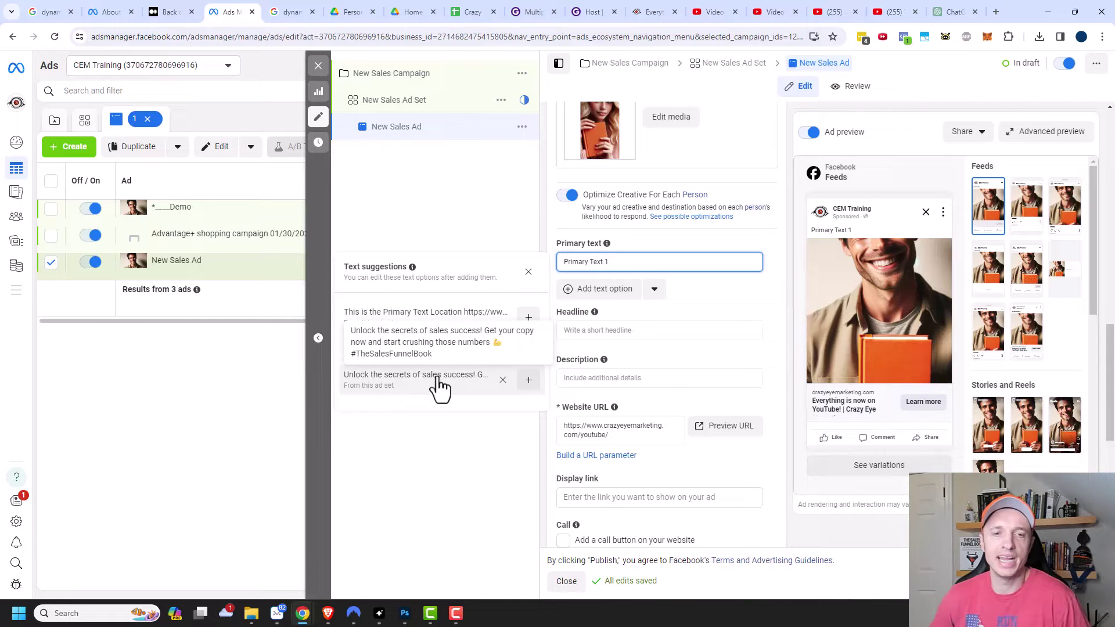
pyautogui.click(723, 292)
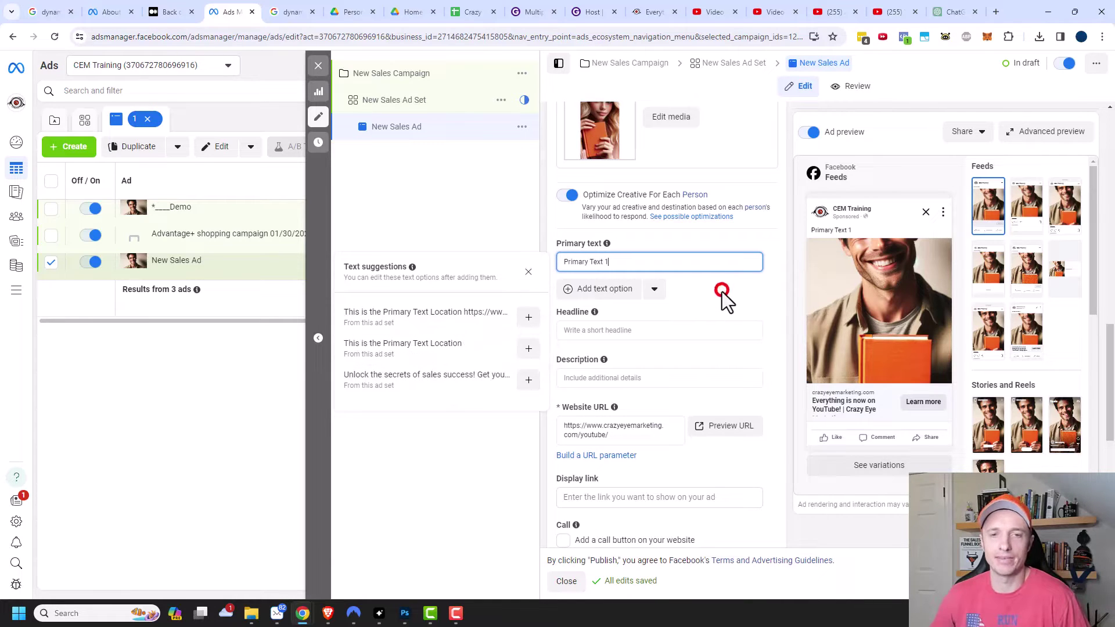
# Add a second primary text option, 'Primary Text 2'
pyautogui.click(606, 290)
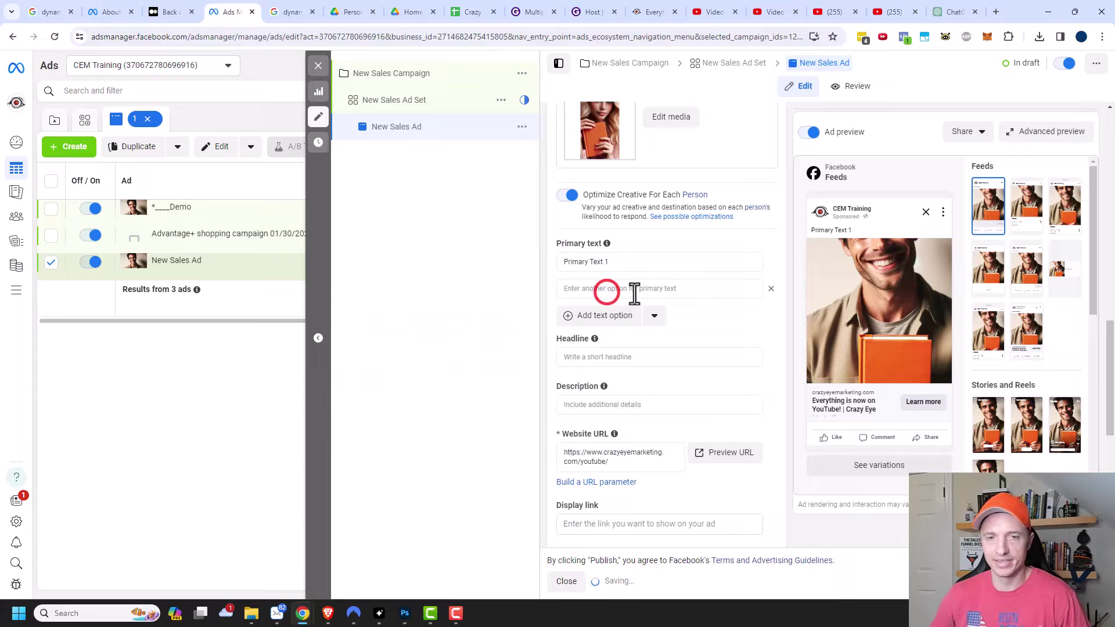
pyautogui.click(639, 286)
pyautogui.write('Pri')
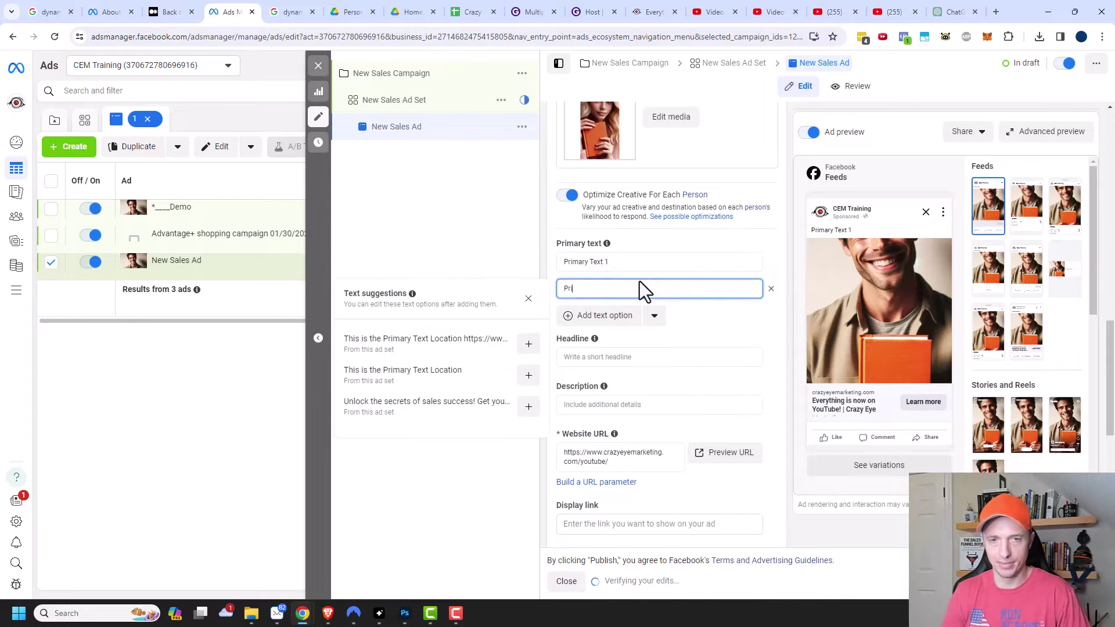
pyautogui.write('mary Text 2')
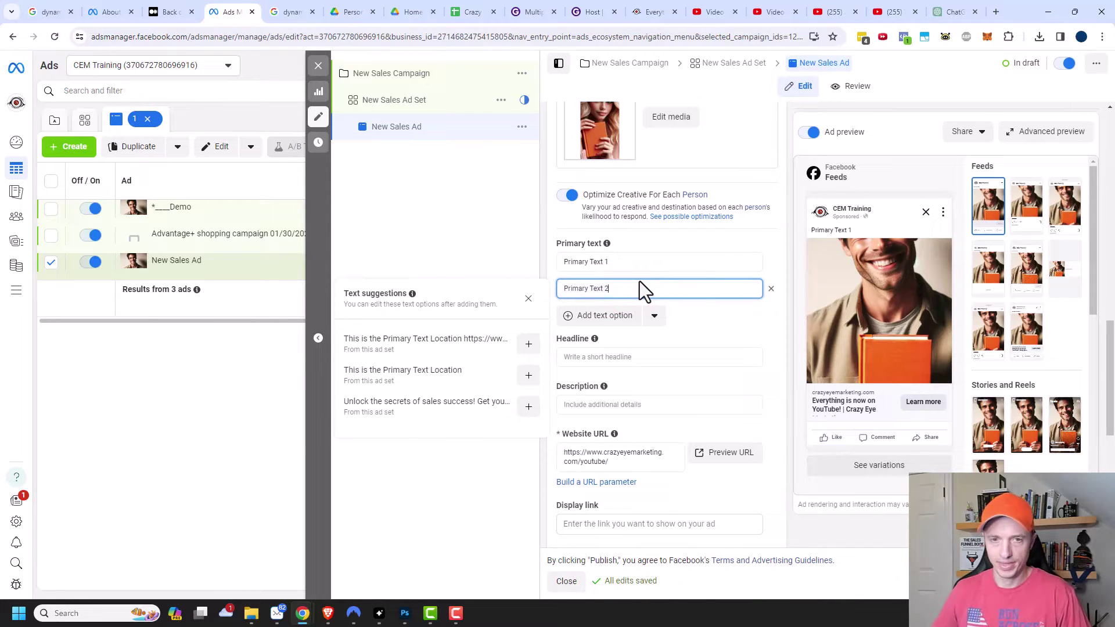
pyautogui.click(748, 244)
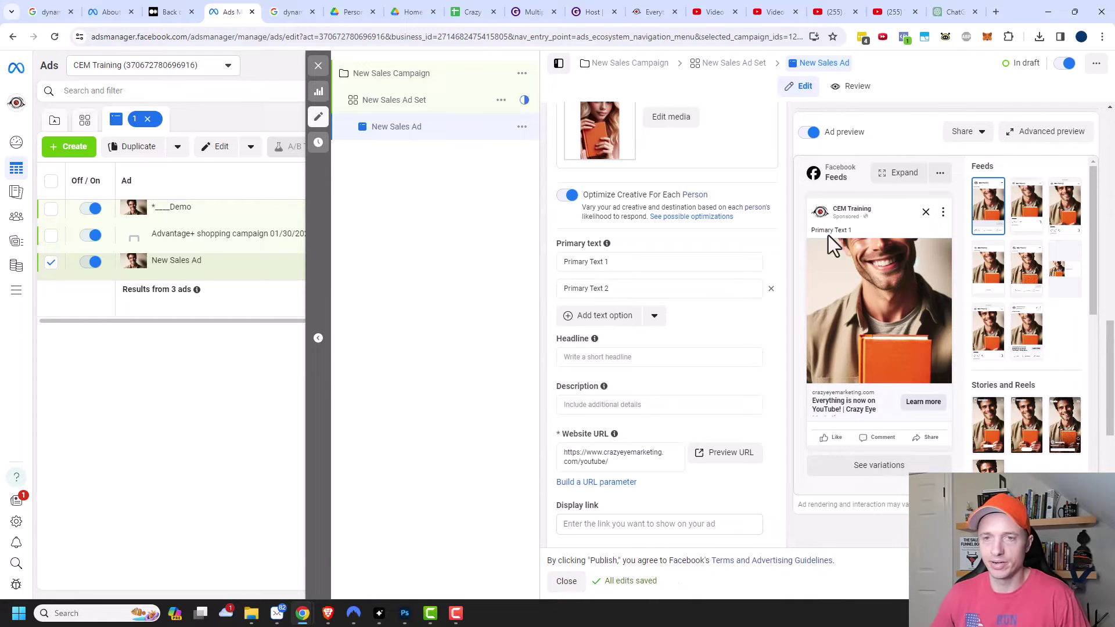
# Append the website URL on a new line in Primary Text 1
pyautogui.click(692, 259)
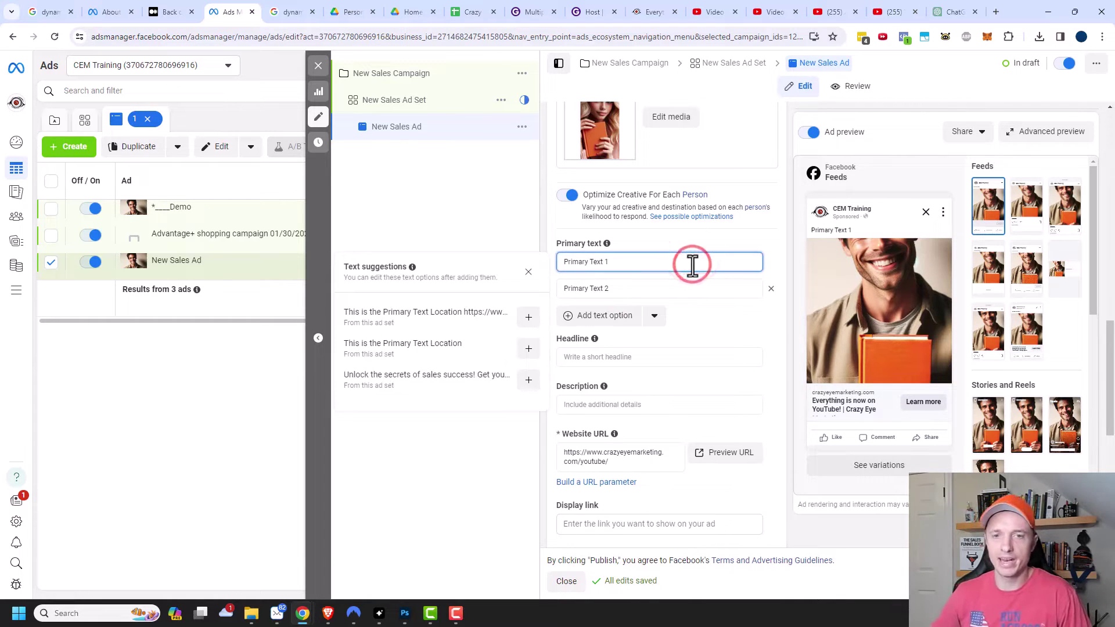
pyautogui.press('Return')
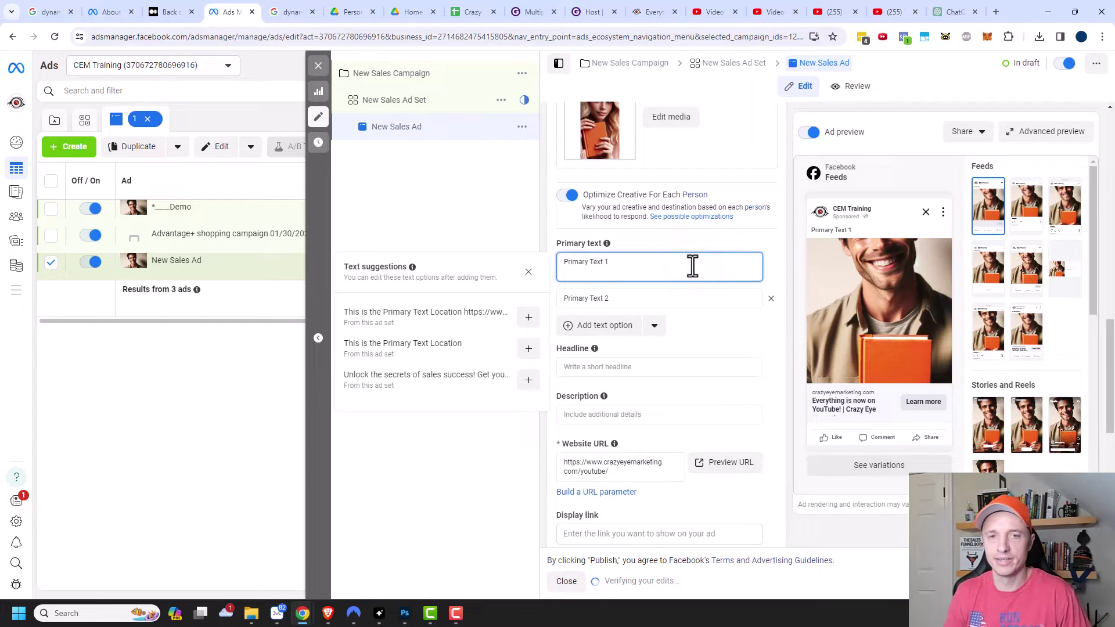
pyautogui.write('https://www')
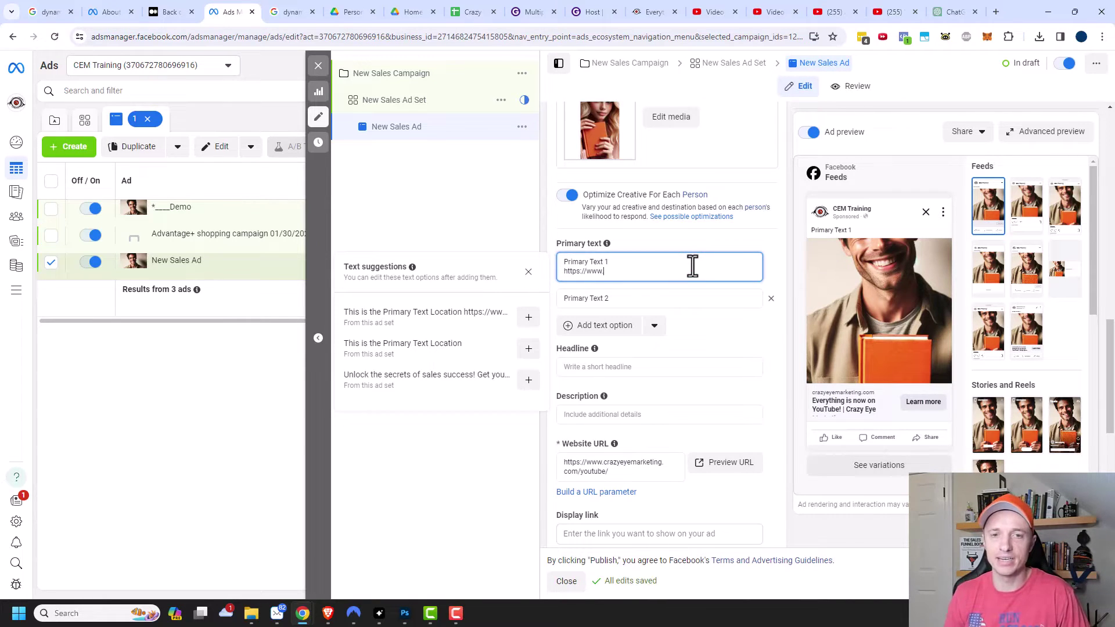
pyautogui.write('.crazyeyemarketing.com/youtube/')
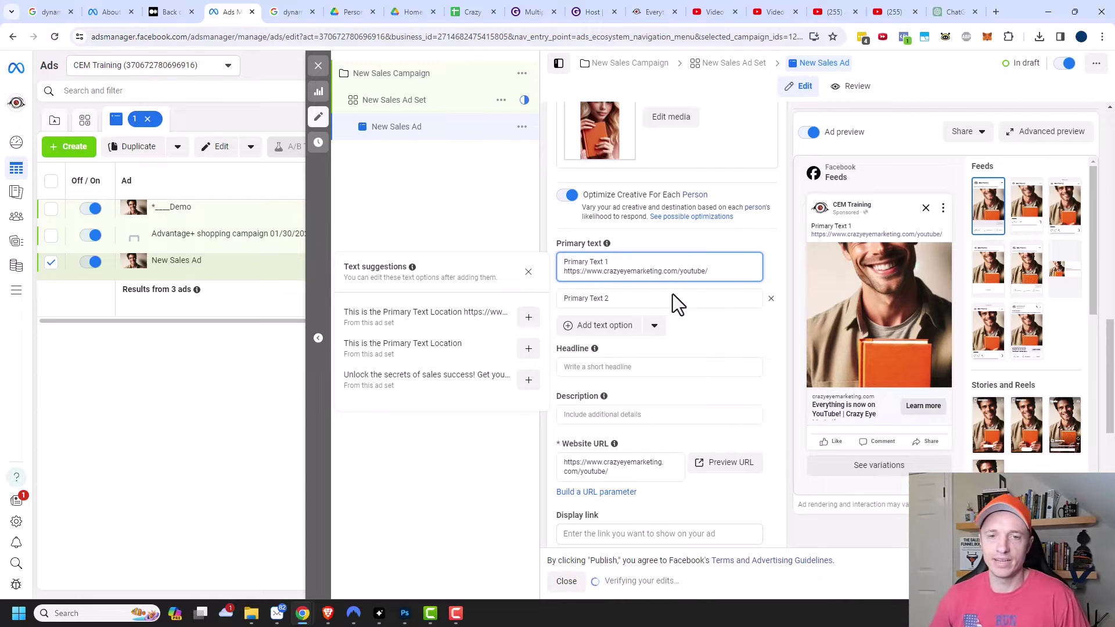
pyautogui.click(659, 368)
# Add two headline options, 'Headline 1' and 'Headline 2'
pyautogui.scroll(-1, 673, 361)
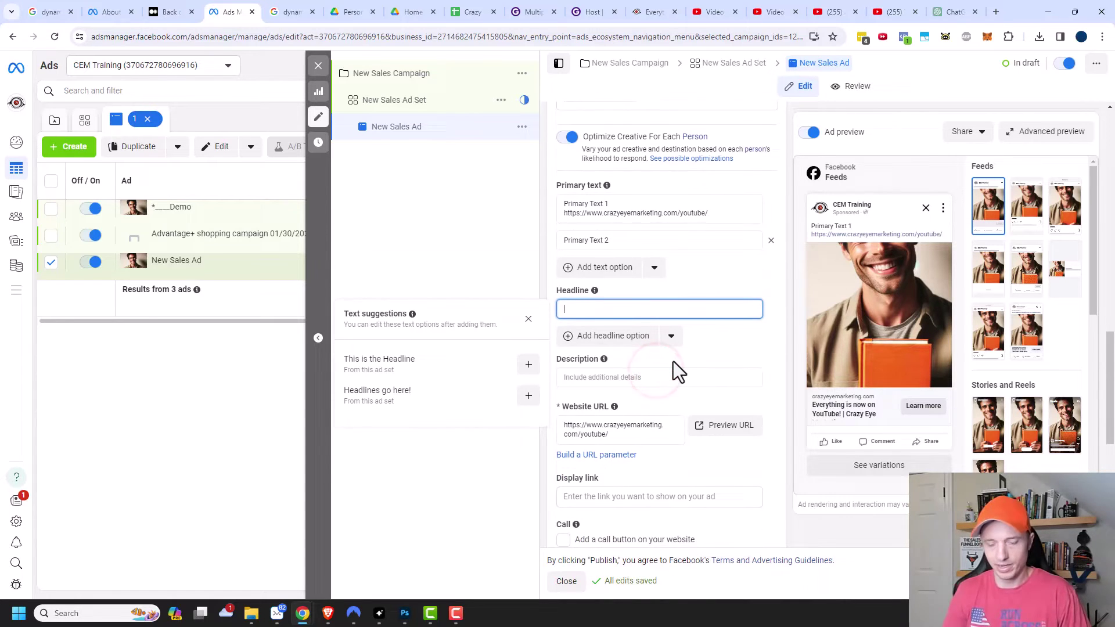
pyautogui.write('Headline 1')
pyautogui.click(619, 340)
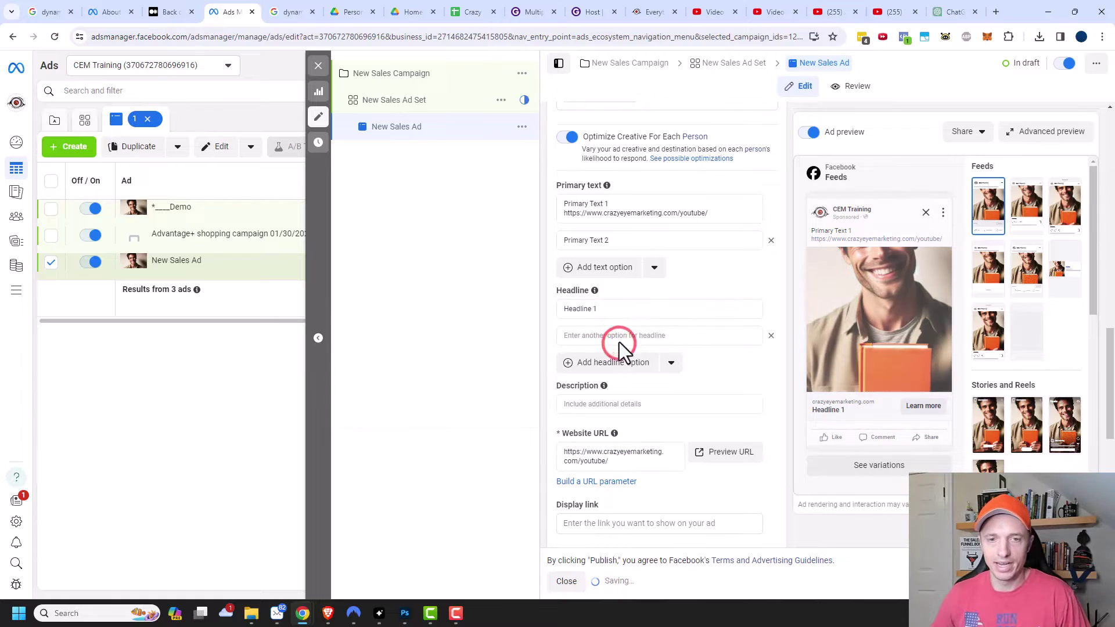
pyautogui.click(622, 336)
pyautogui.write('Headline 2')
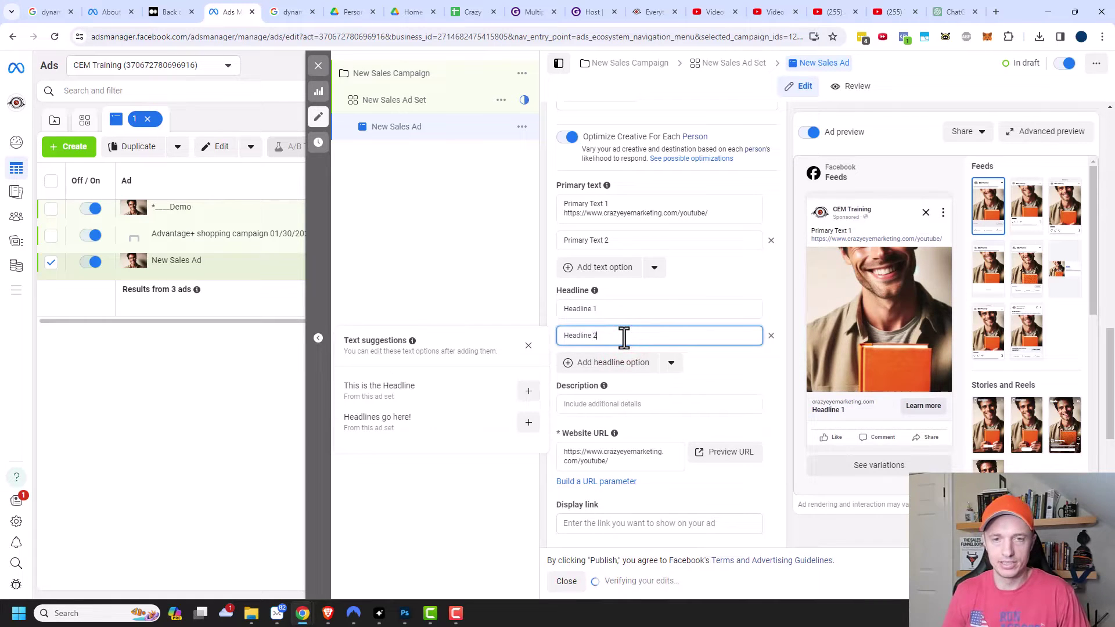
pyautogui.click(612, 299)
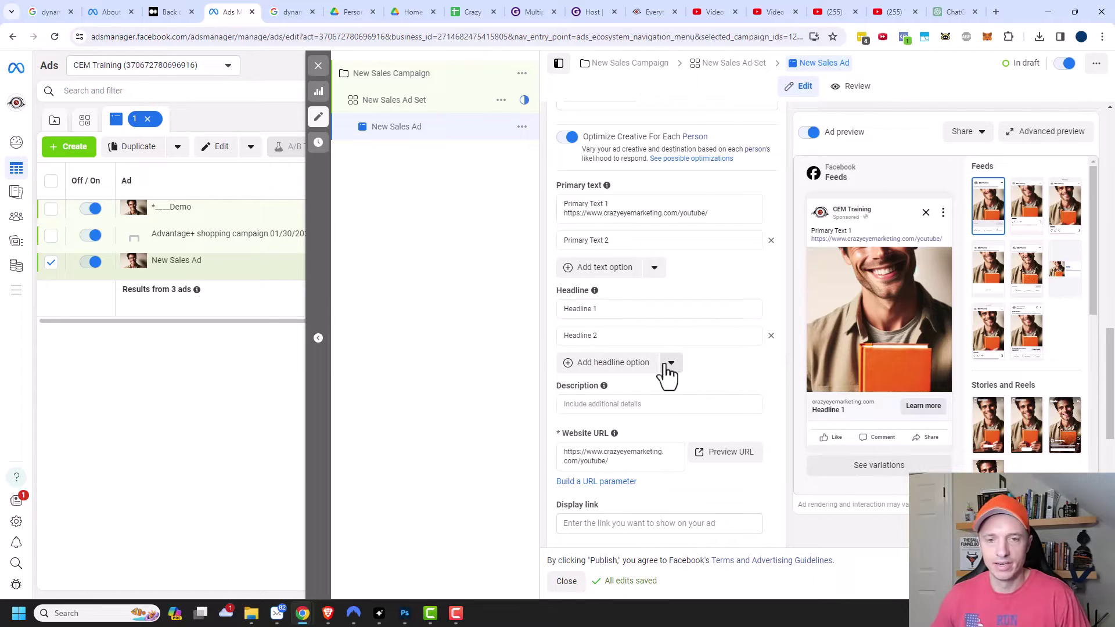
# Add two description options, 'Description 1' and 'Description 2'
pyautogui.click(619, 403)
pyautogui.write('De')
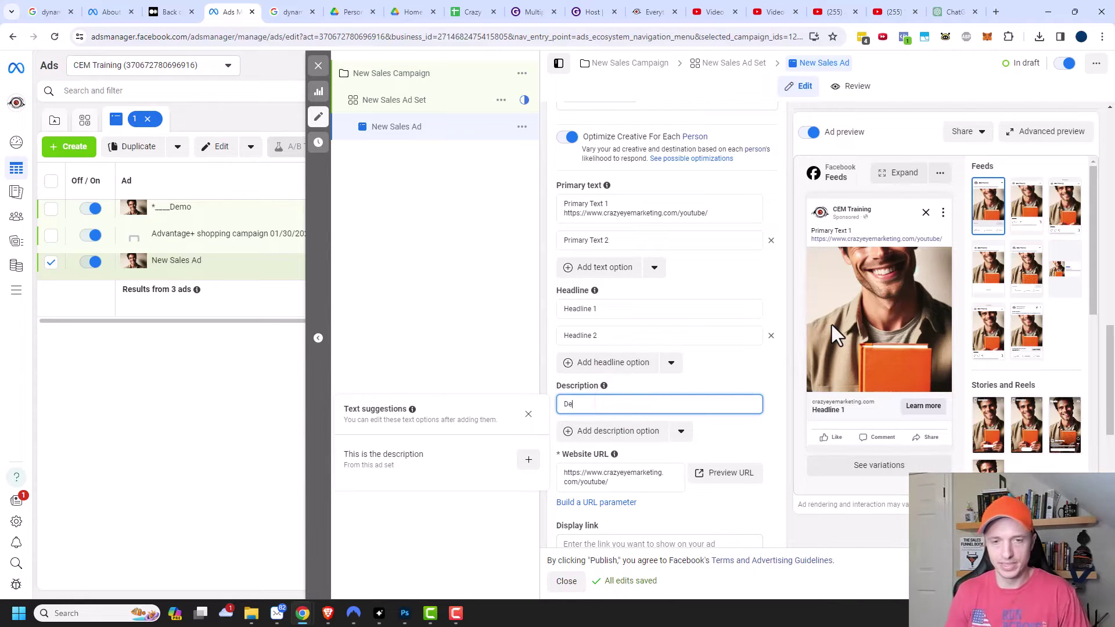
pyautogui.write('scription ')
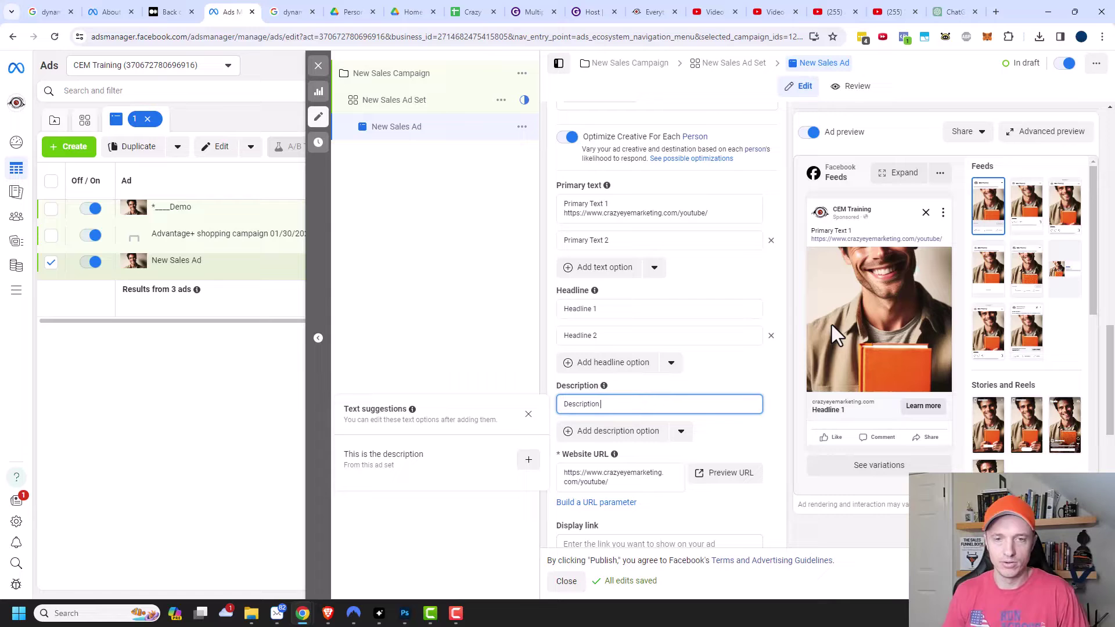
pyautogui.write('1')
pyautogui.click(583, 431)
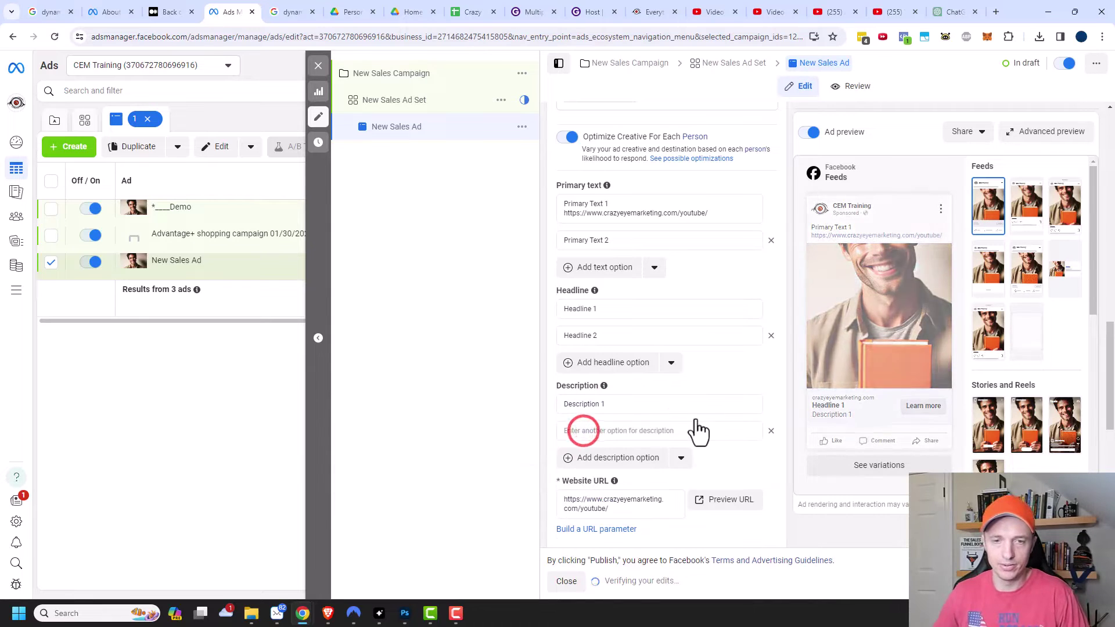
pyautogui.click(678, 431)
pyautogui.write('Description 2')
pyautogui.click(828, 409)
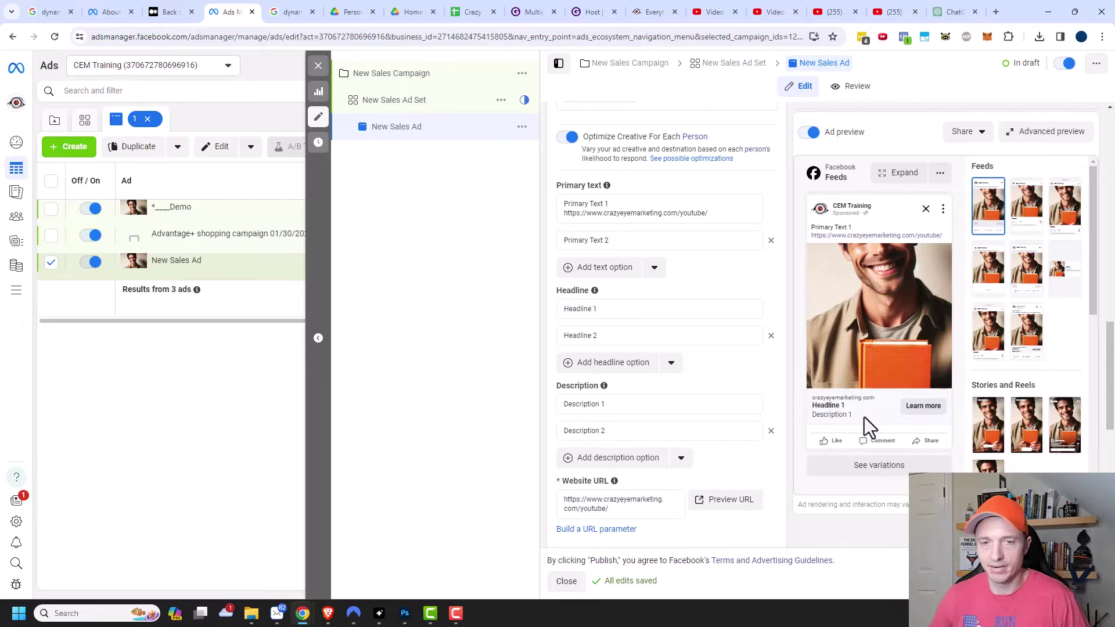
pyautogui.scroll(-3, 635, 413)
pyautogui.scroll(-2, 638, 391)
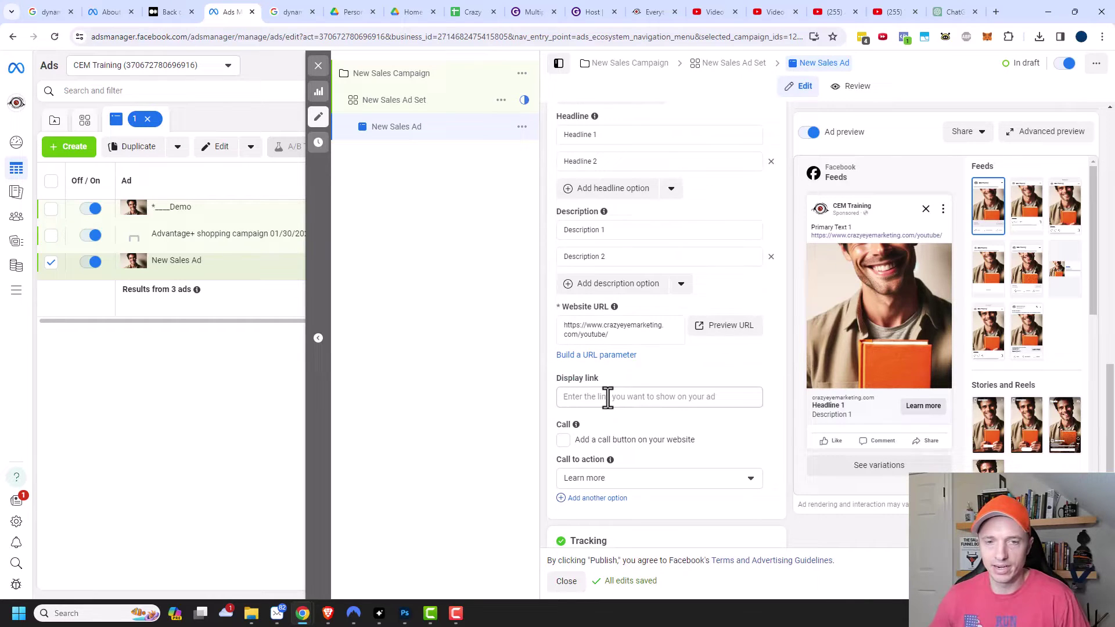
pyautogui.click(635, 341)
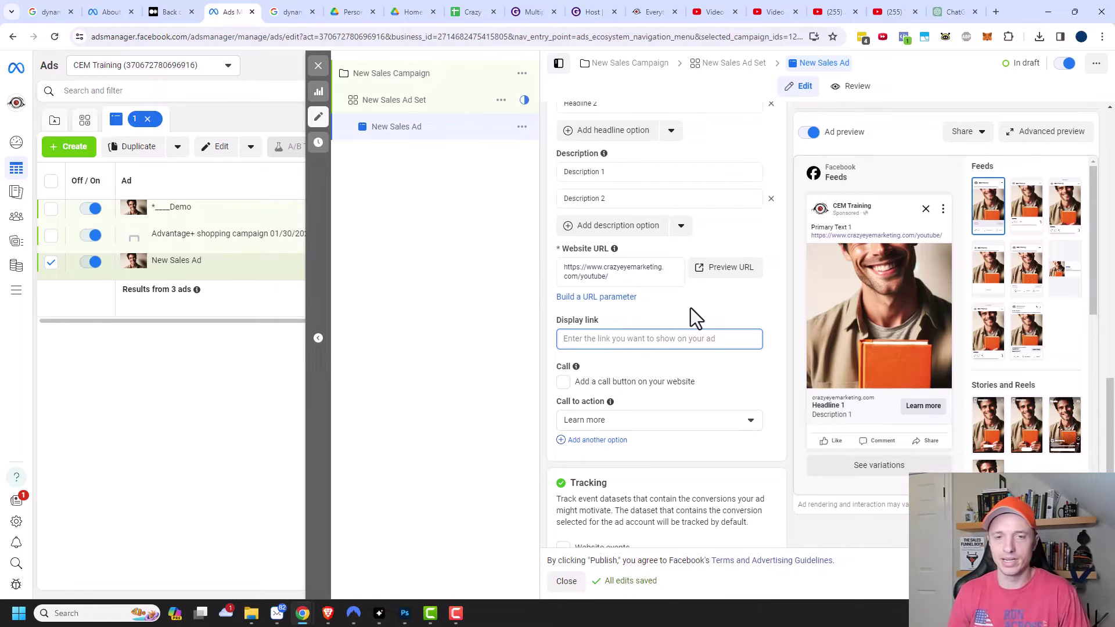
pyautogui.write('crazyeyemarketing.co')
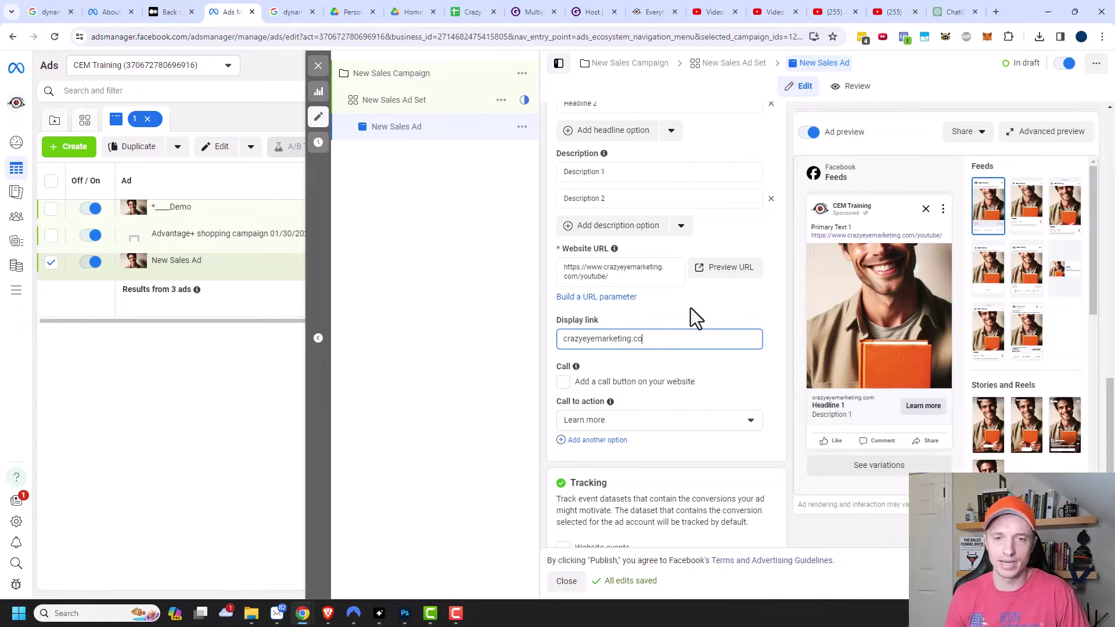
pyautogui.write('m/youtube/')
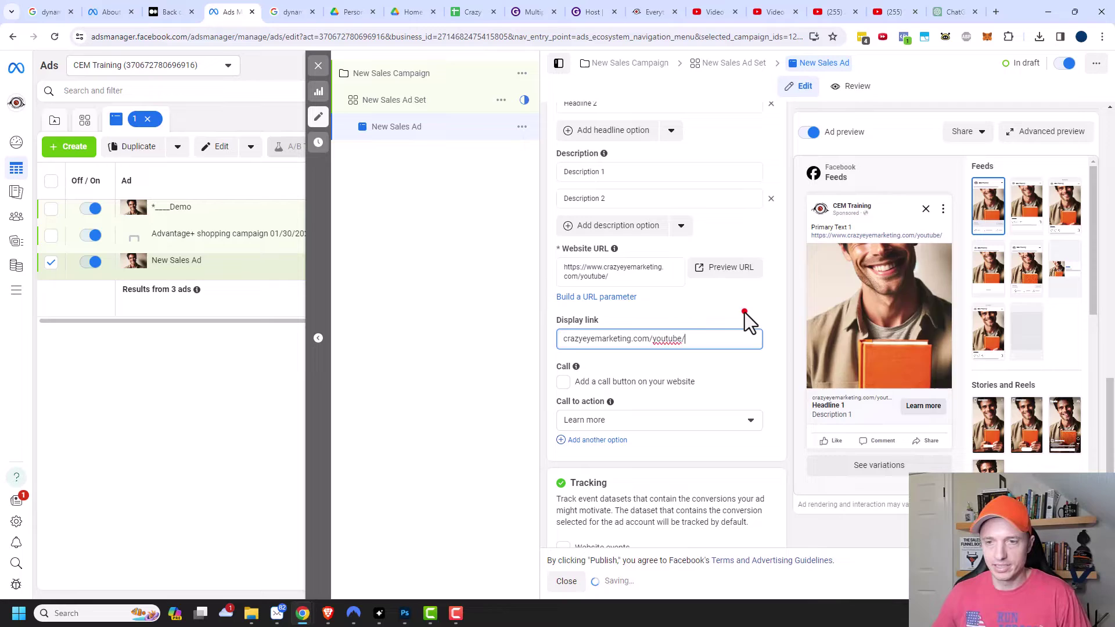
pyautogui.click(743, 312)
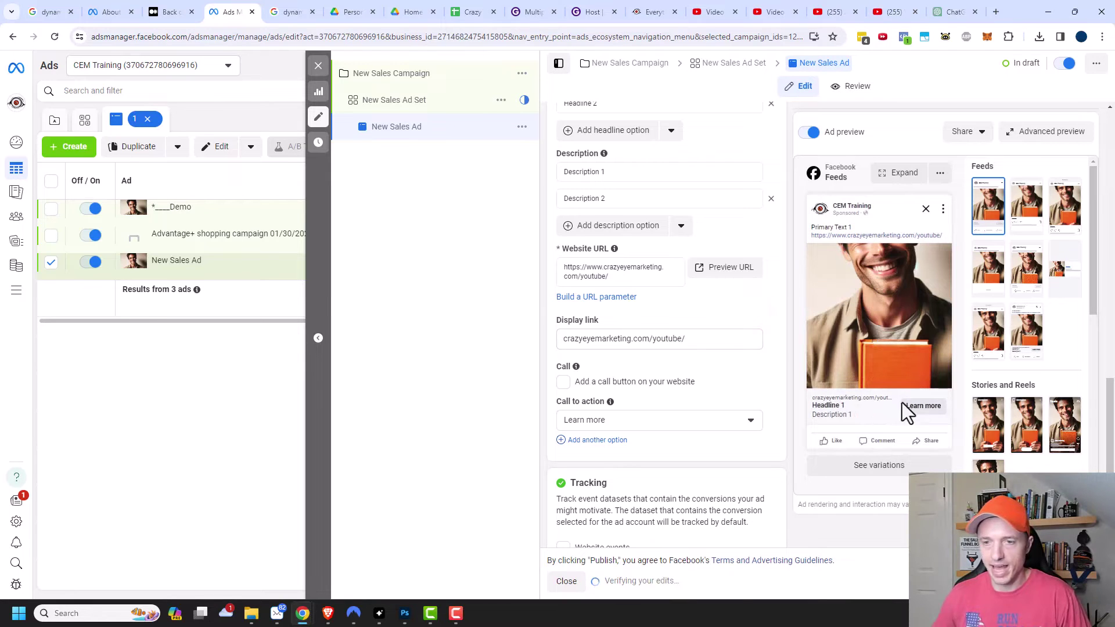
pyautogui.moveTo(652, 338); pyautogui.dragTo(747, 342)
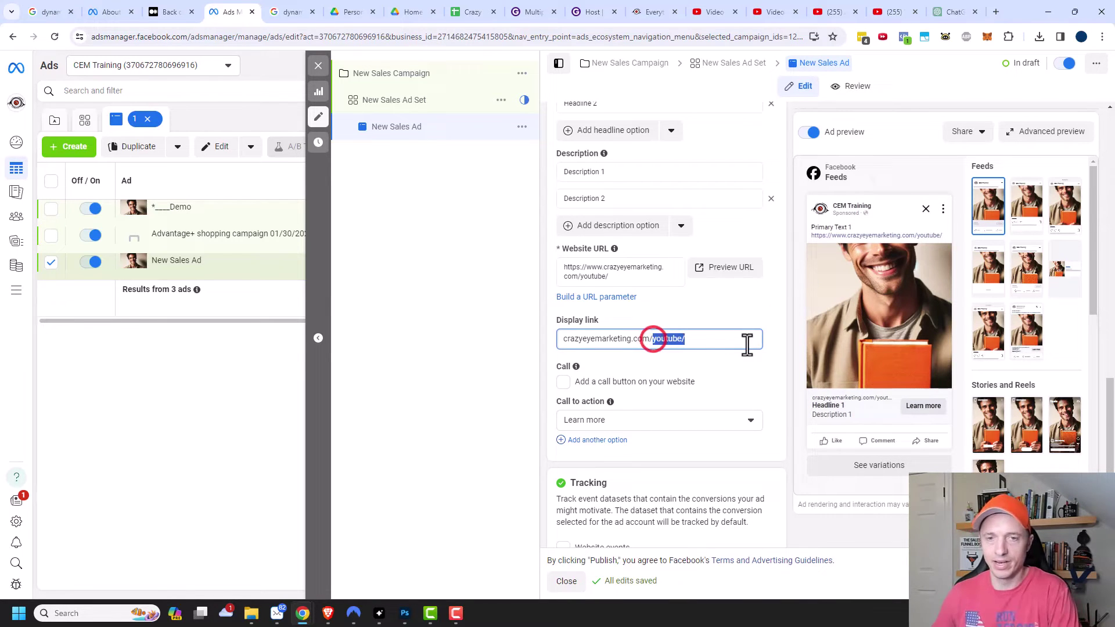
pyautogui.press('BackSpace')
pyautogui.press('BackSpace')
pyautogui.click(753, 360)
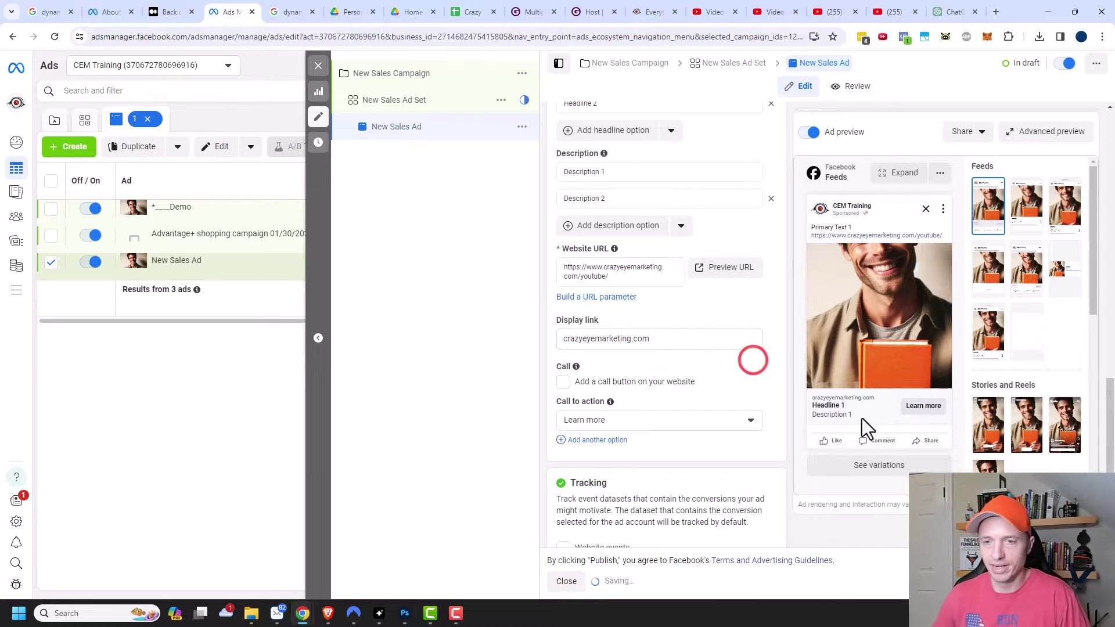
pyautogui.moveTo(683, 338); pyautogui.dragTo(418, 352)
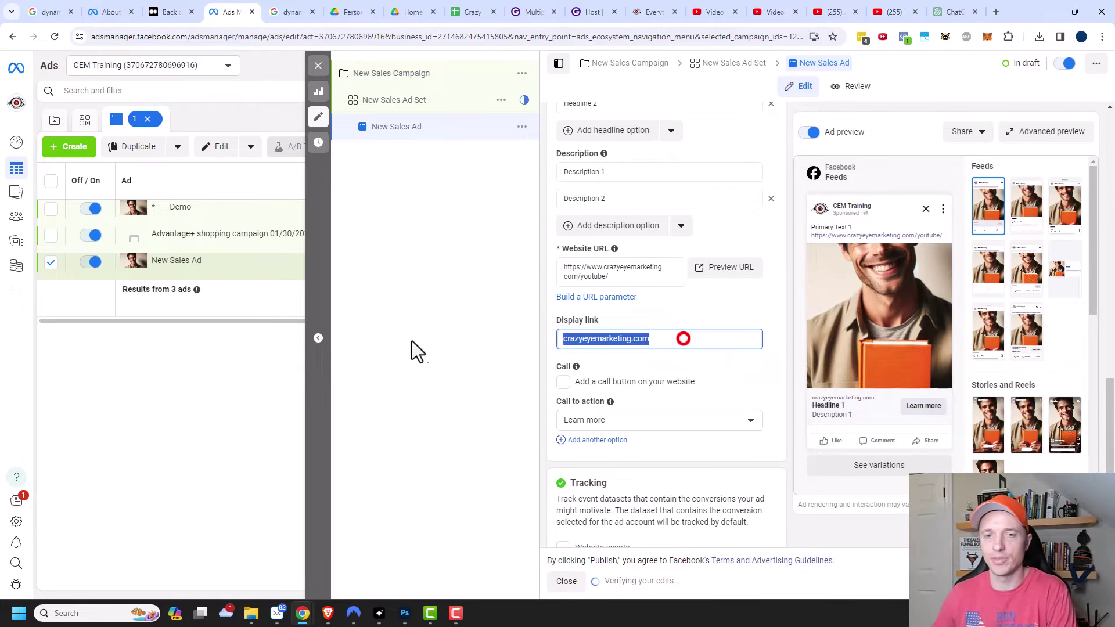
pyautogui.press('BackSpace')
pyautogui.click(725, 370)
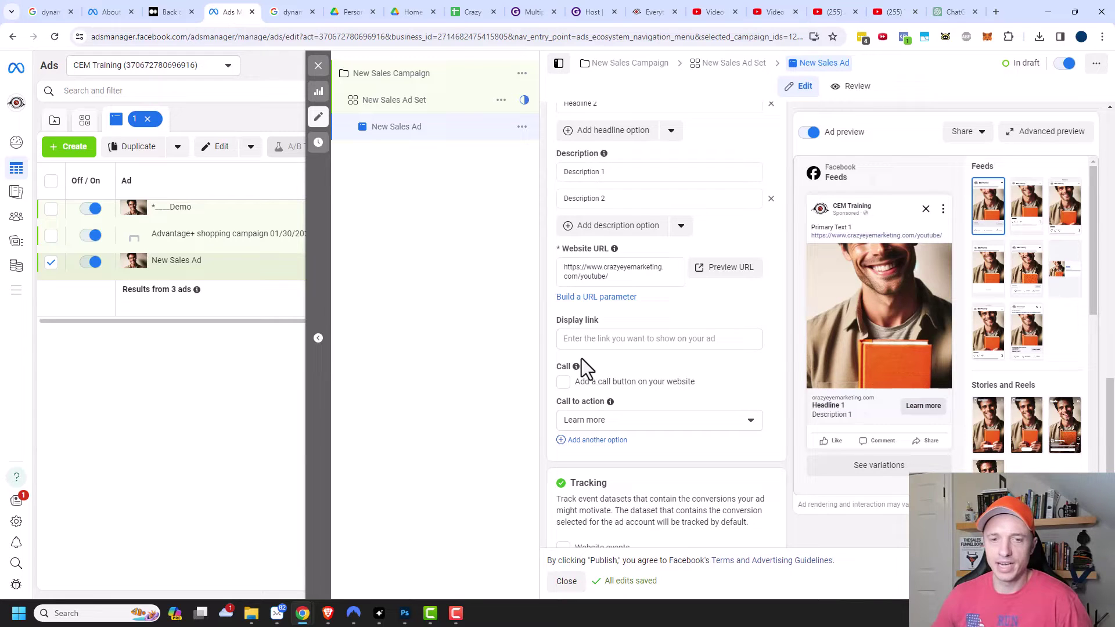
pyautogui.moveTo(575, 369)
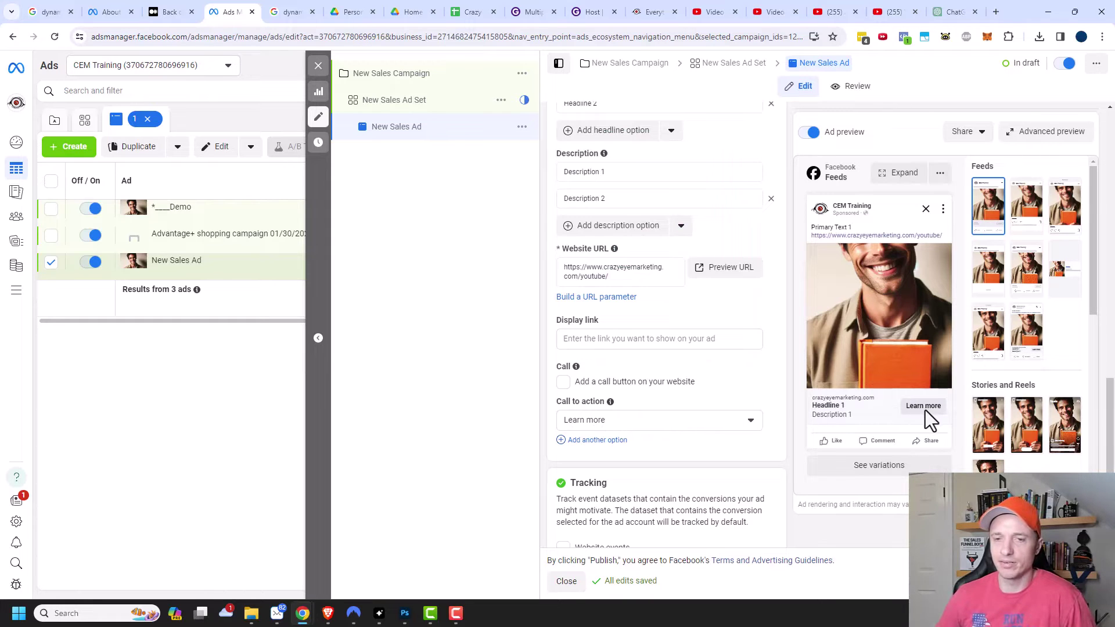
# Add Order now as a second call to action and enable Website events tracking with the CEM Training dataset
pyautogui.click(602, 443)
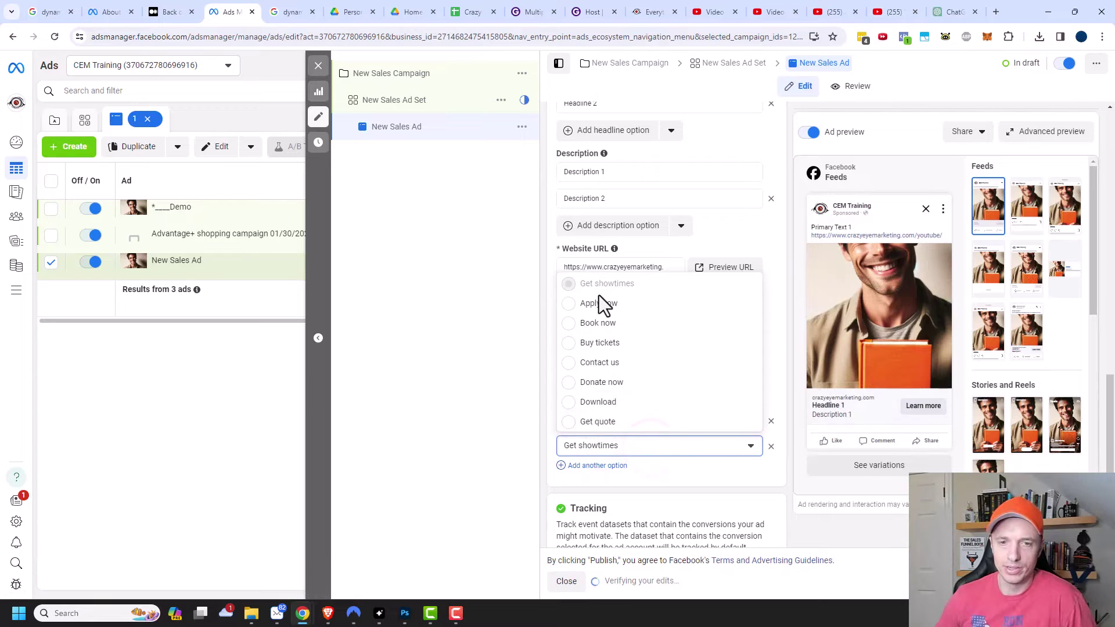
pyautogui.scroll(-2, 575, 360)
pyautogui.click(569, 368)
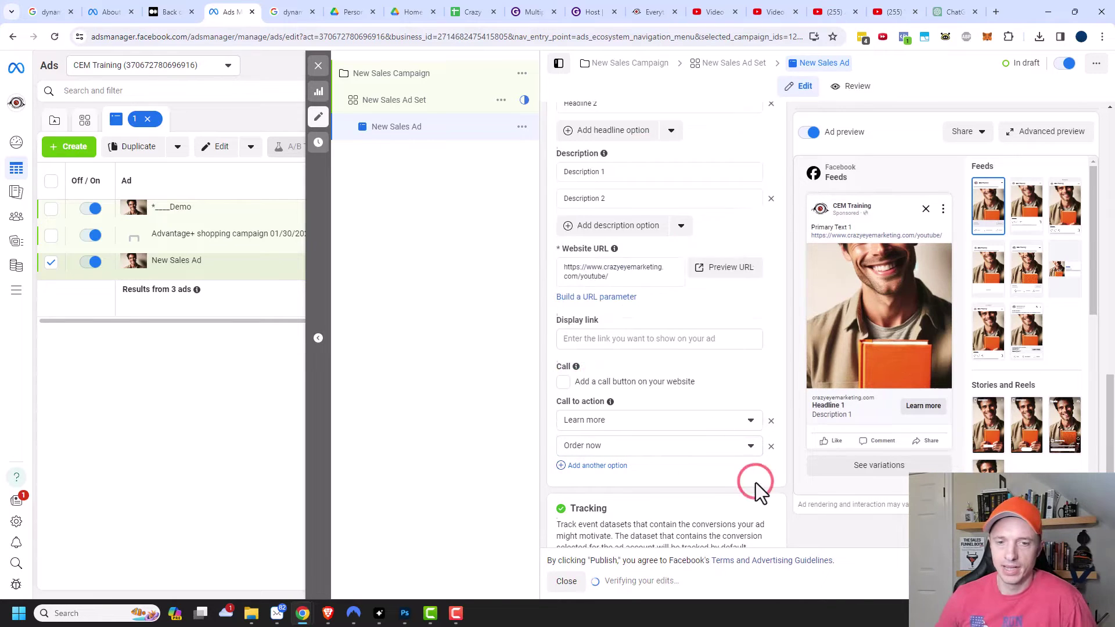
pyautogui.scroll(-4, 755, 482)
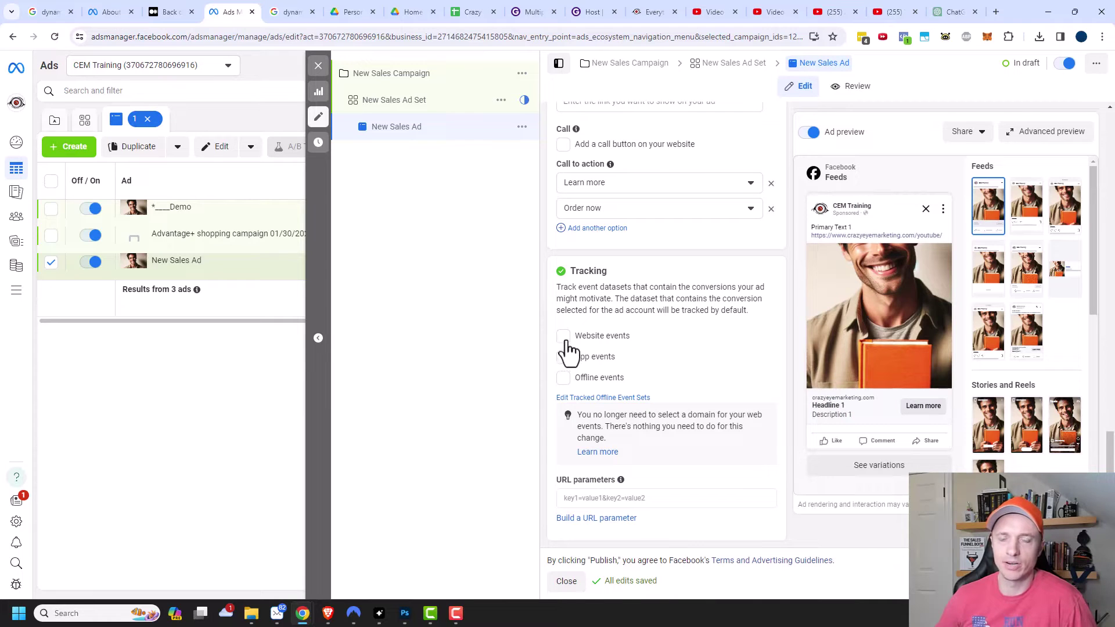
pyautogui.click(564, 337)
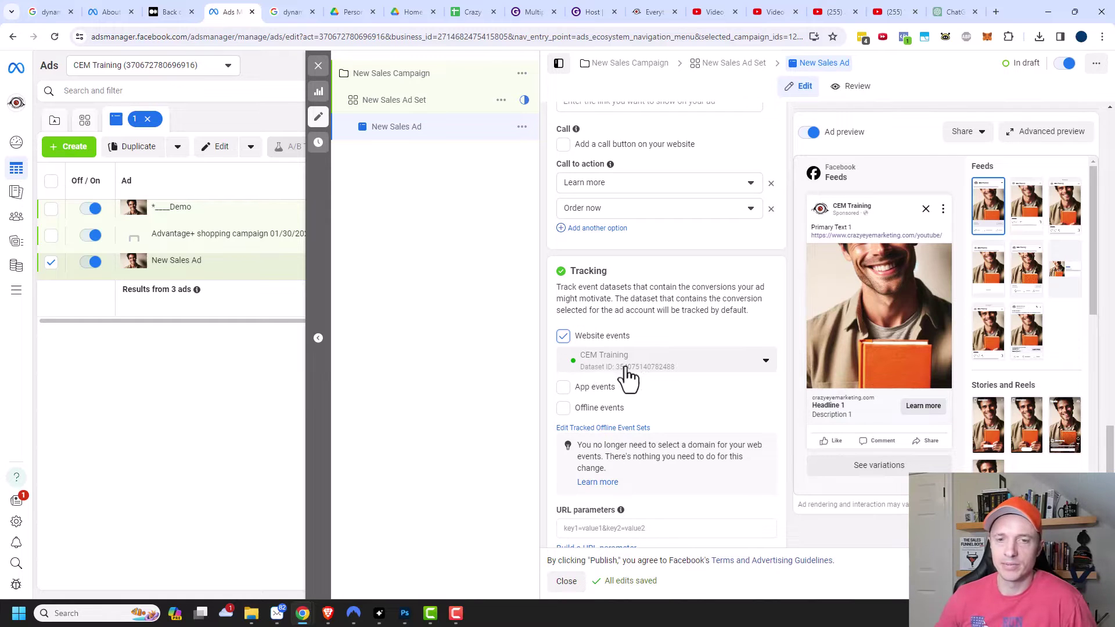
# Set New Sales Ad Set's conversion event to Add to cart, then return to New Sales Ad
pyautogui.click(411, 100)
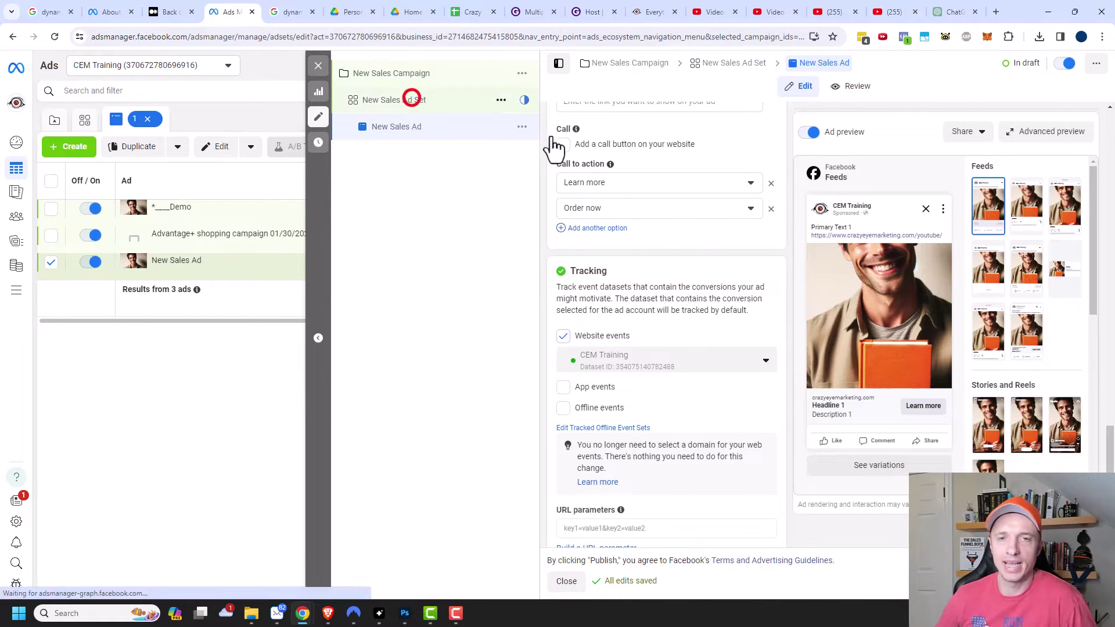
pyautogui.scroll(-1, 717, 330)
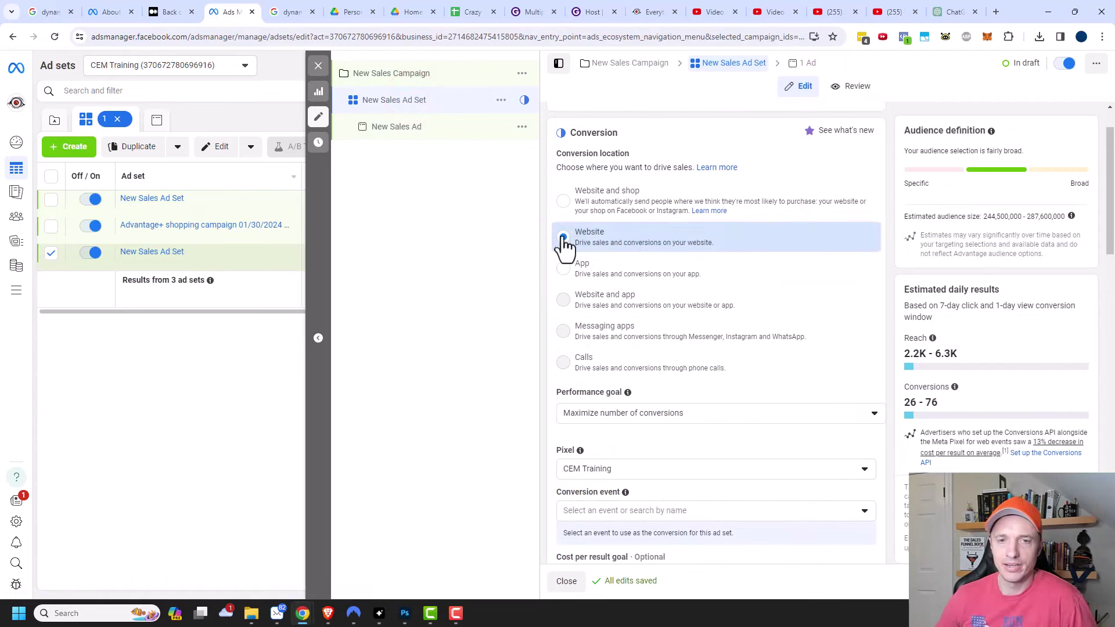
pyautogui.scroll(-1, 600, 380)
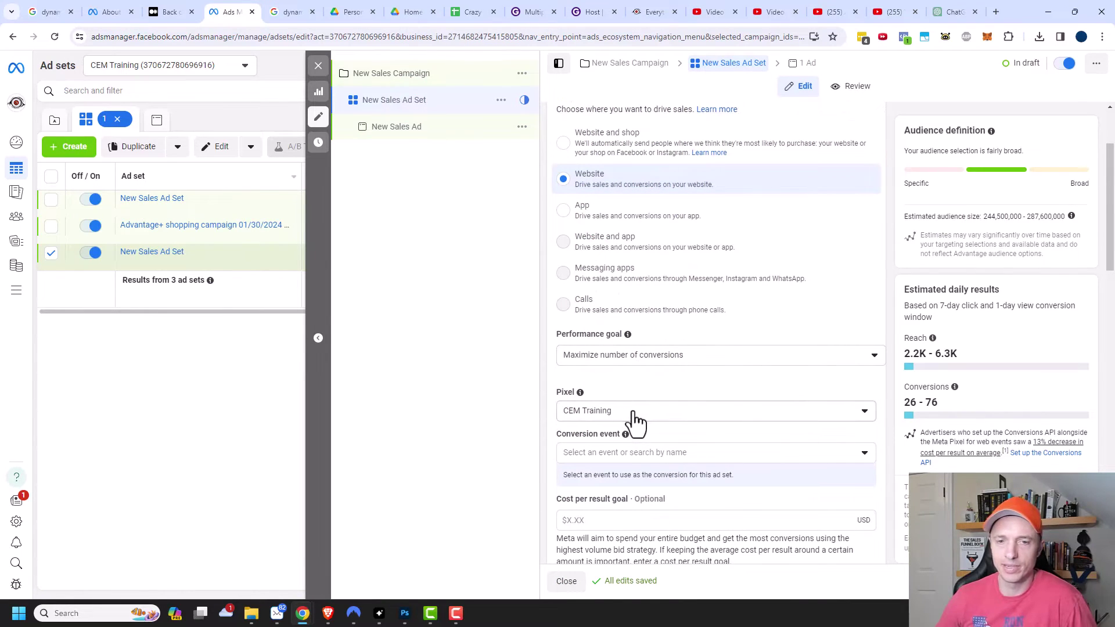
pyautogui.scroll(-2, 636, 421)
pyautogui.click(646, 340)
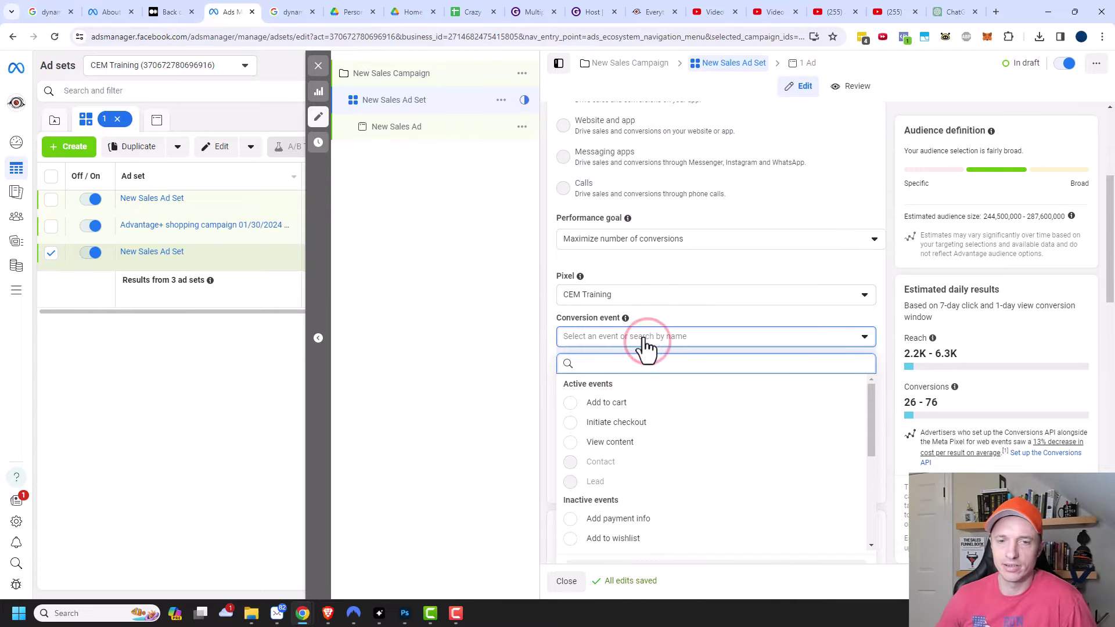
pyautogui.click(569, 402)
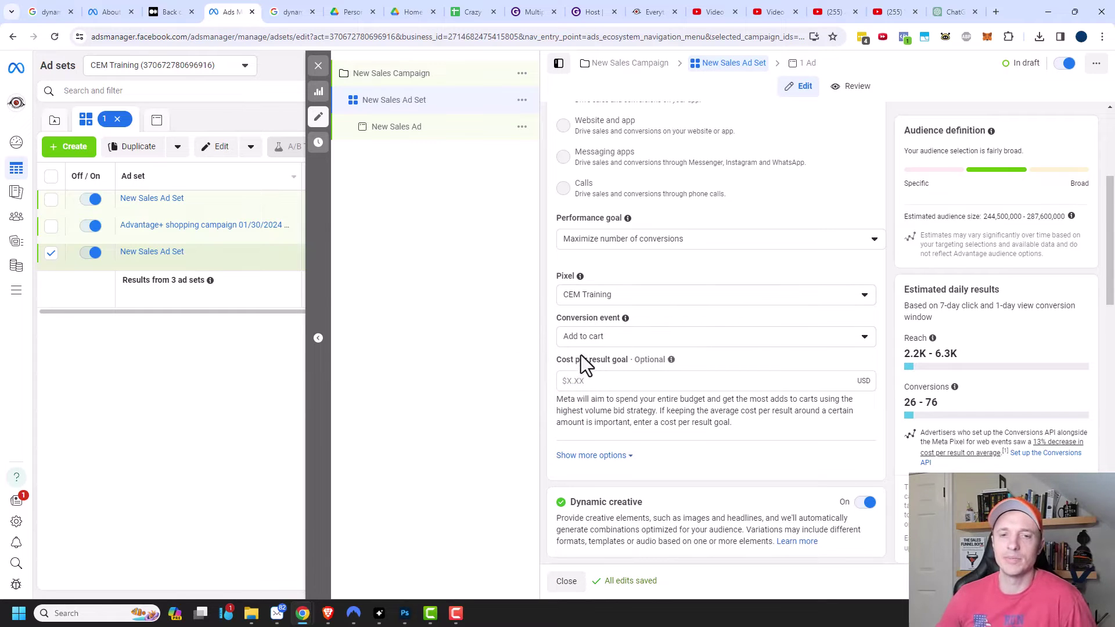
pyautogui.click(416, 133)
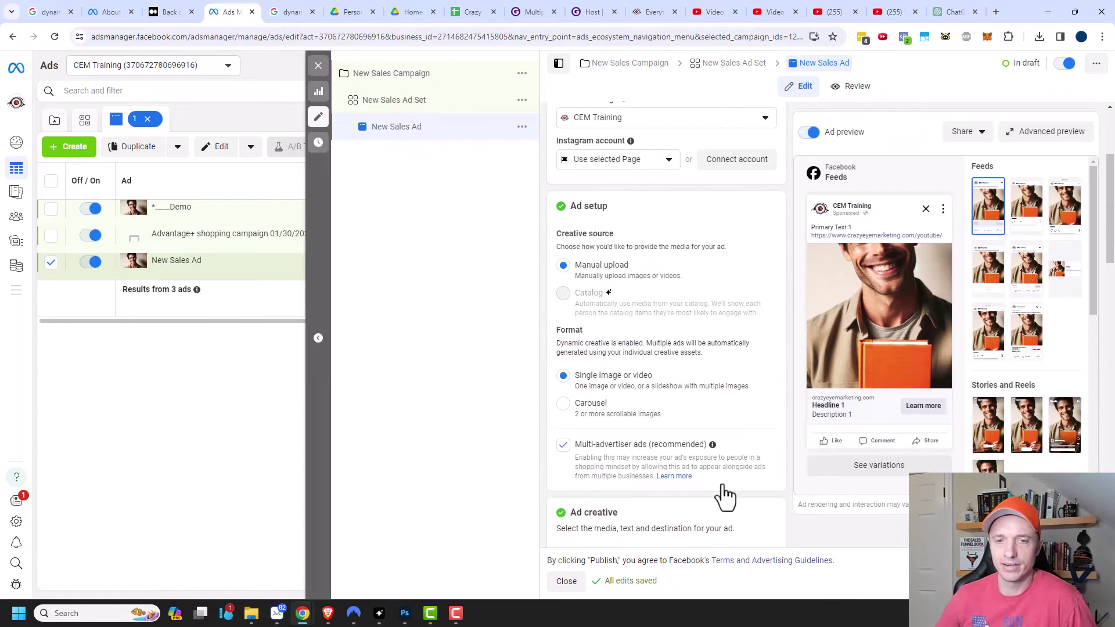
# Preview the ad in the Instagram feed and Instagram profile feed, scrolling through the placements
pyautogui.scroll(-5, 720, 500)
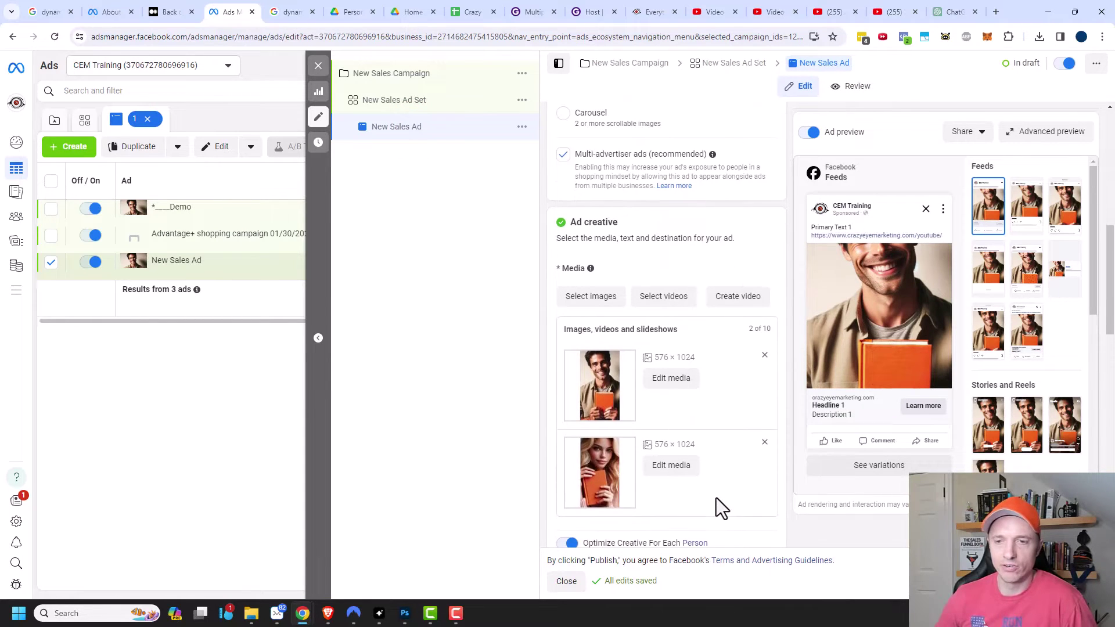
pyautogui.scroll(1, 716, 497)
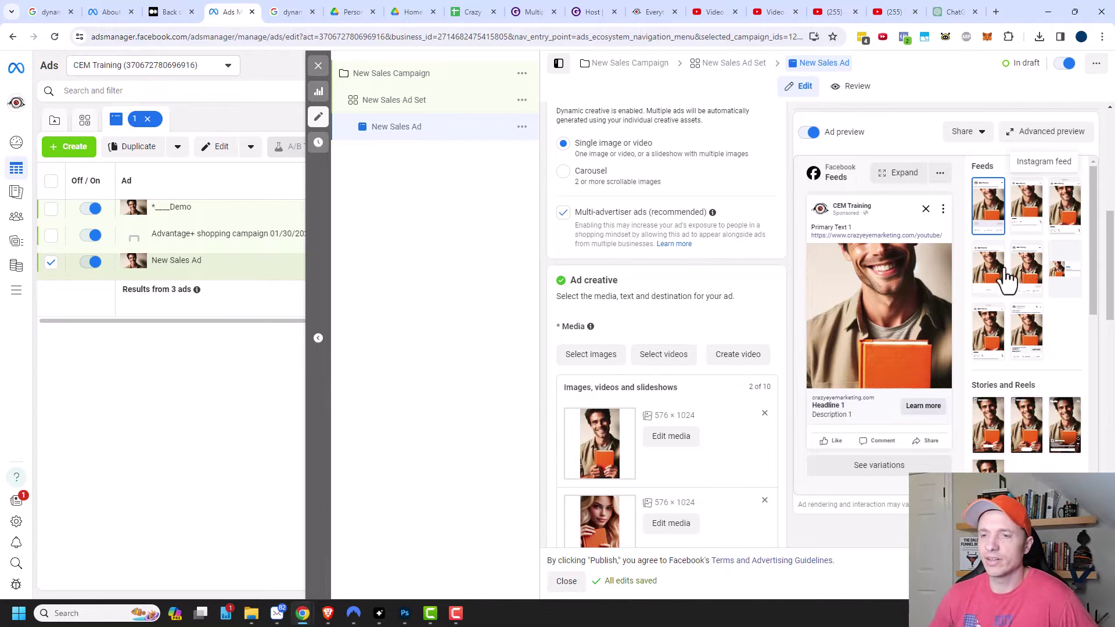
pyautogui.click(1028, 214)
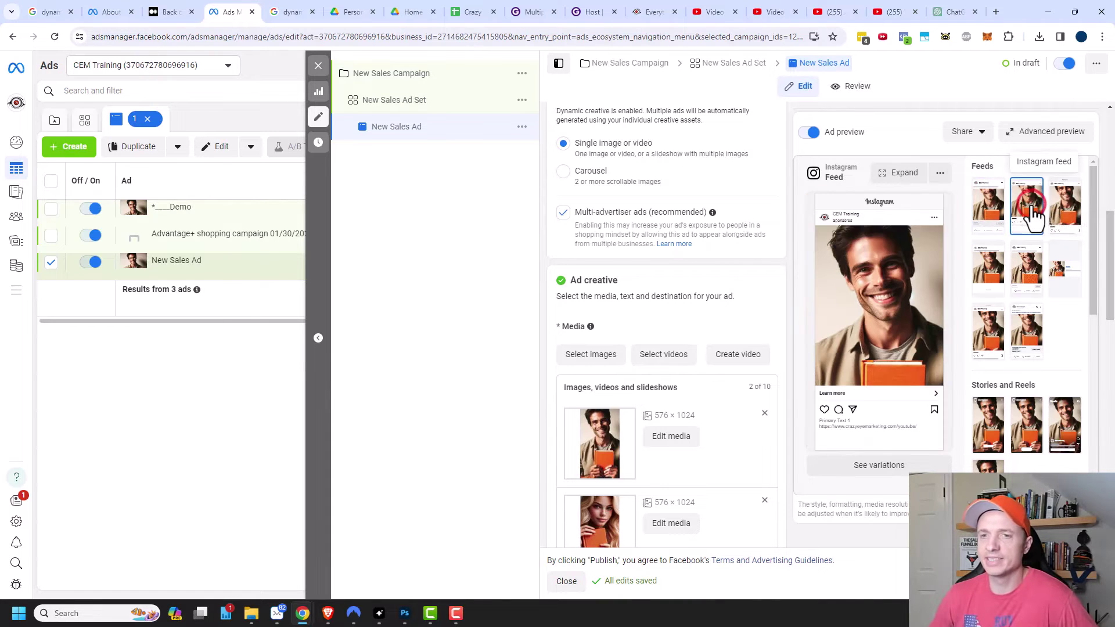
pyautogui.click(1063, 216)
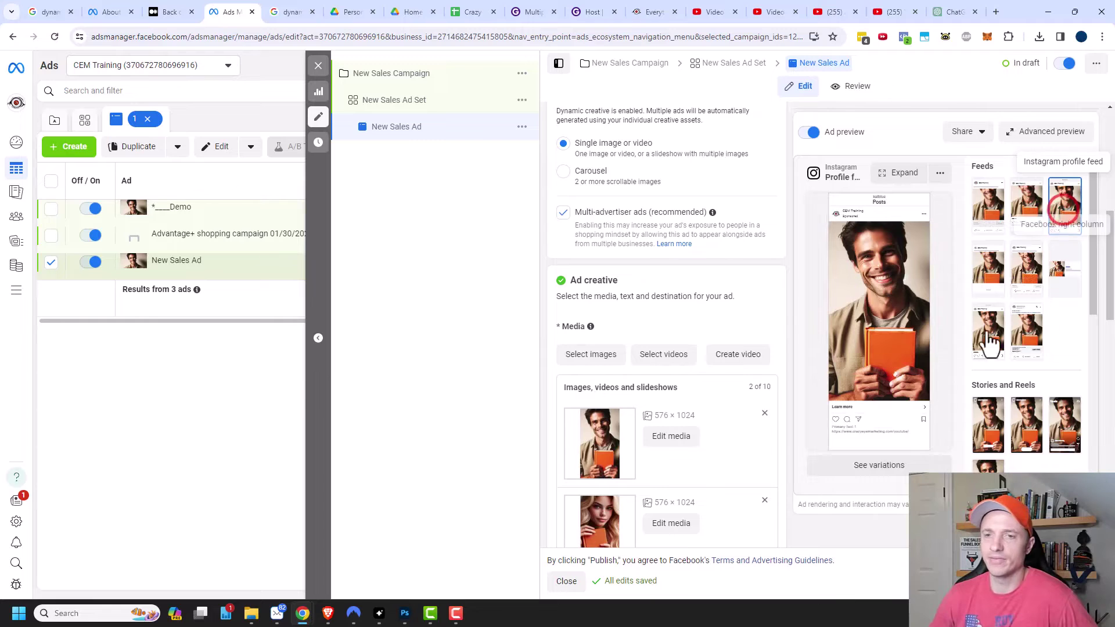
pyautogui.scroll(-2, 988, 348)
pyautogui.scroll(-4, 975, 378)
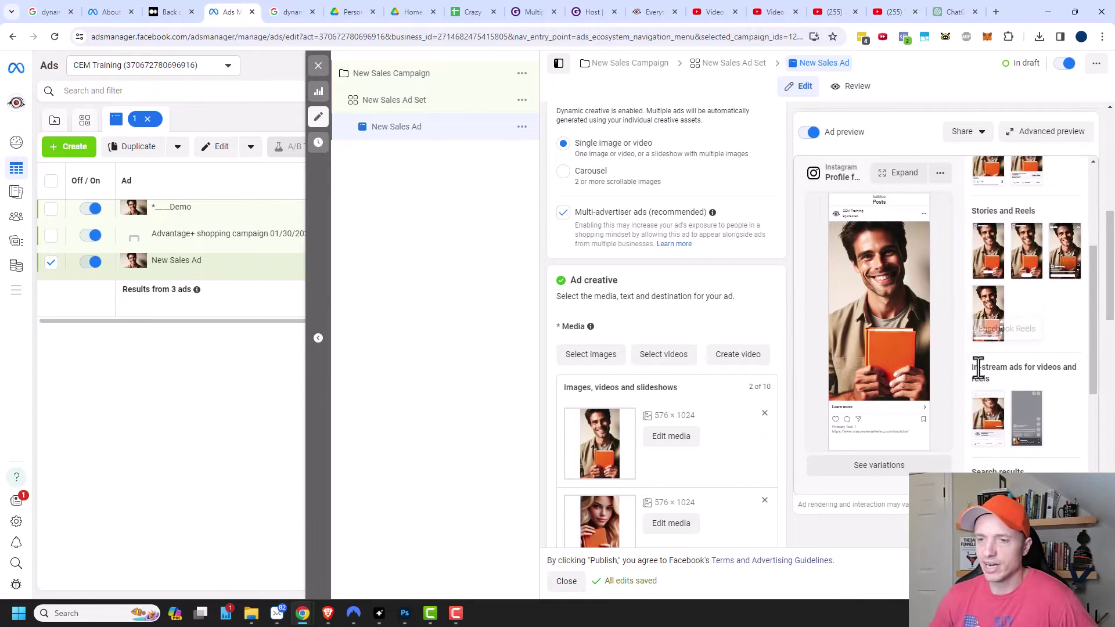
pyautogui.scroll(-1, 1015, 401)
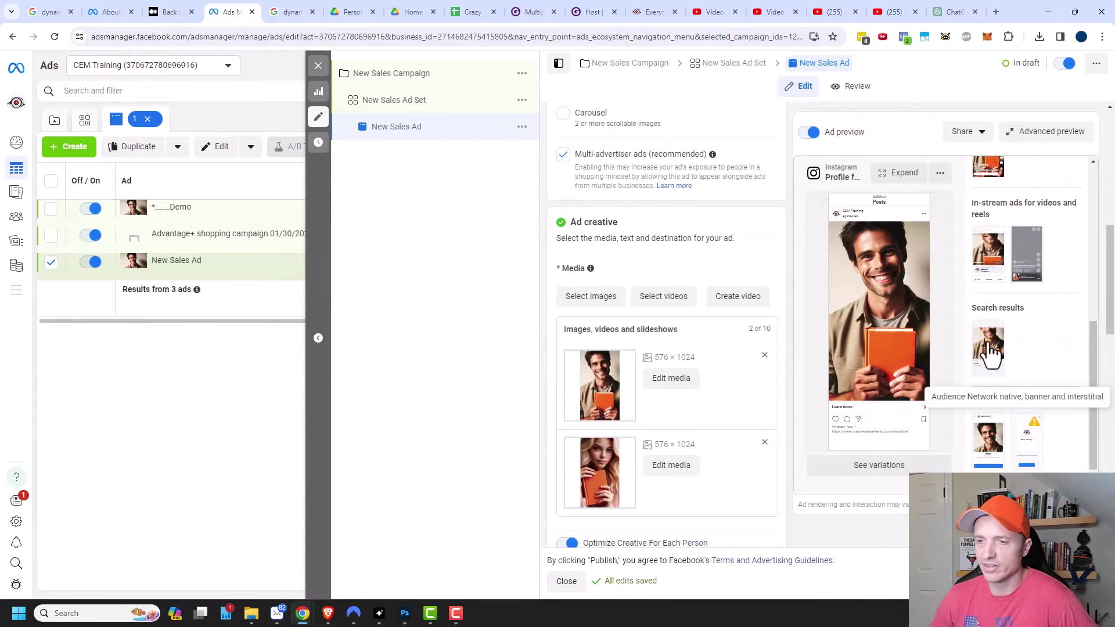
pyautogui.scroll(5, 963, 322)
pyautogui.scroll(1, 964, 267)
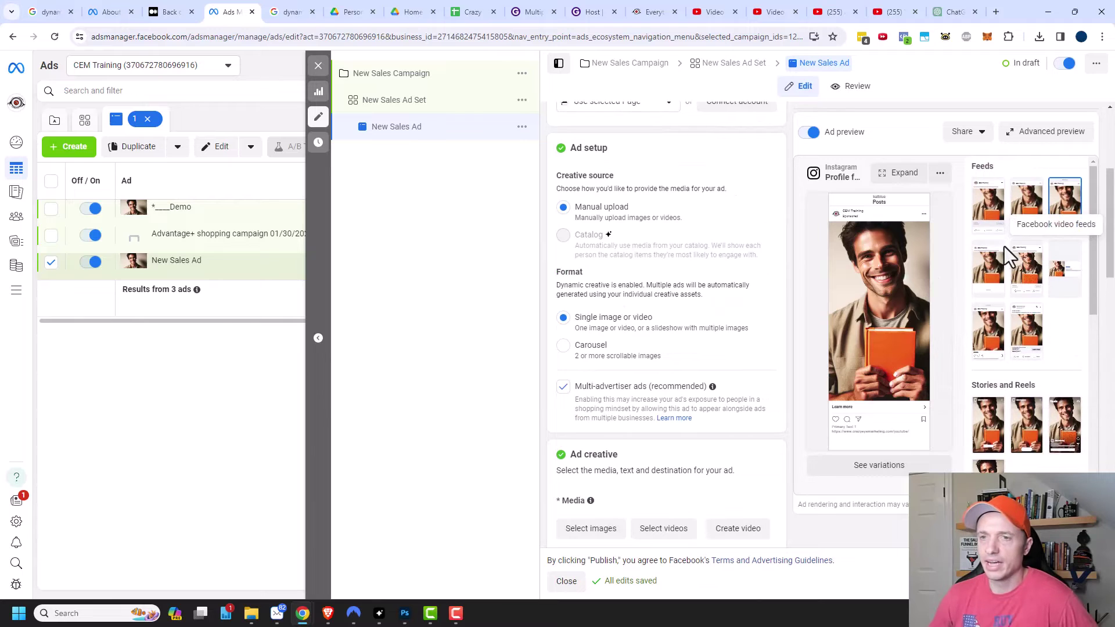
# Open Advanced preview and review every placement using only the man's image
pyautogui.click(1050, 134)
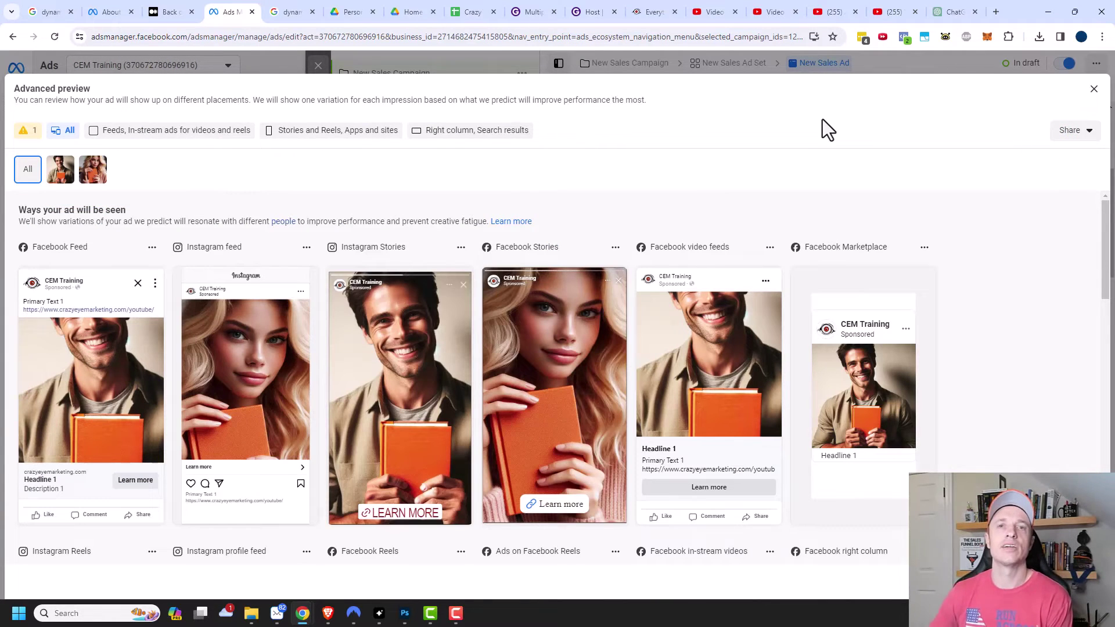
pyautogui.click(58, 176)
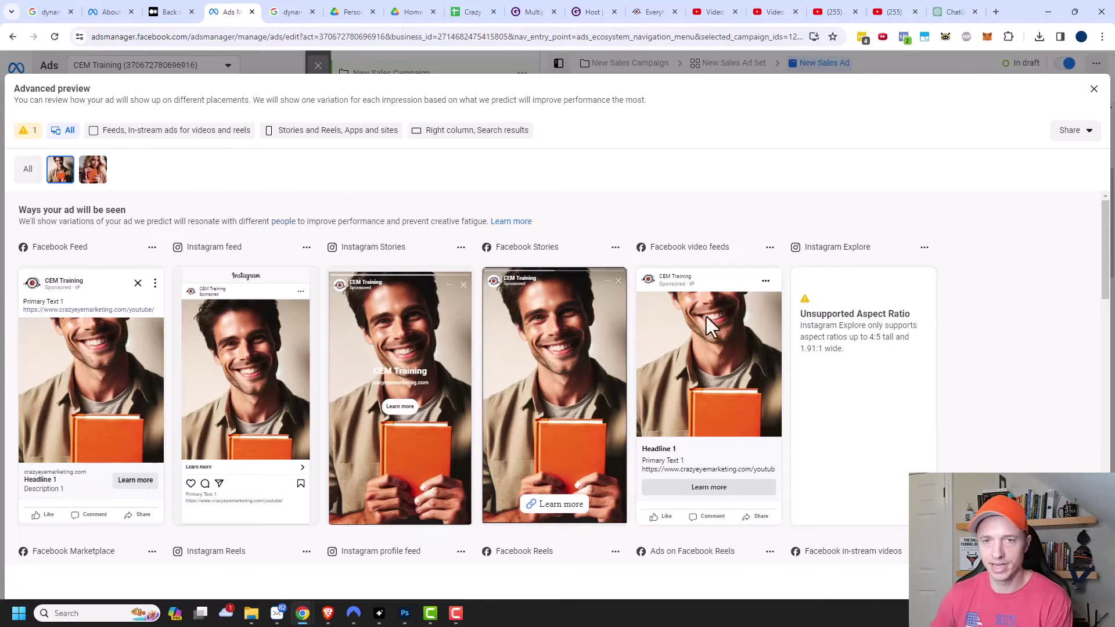
pyautogui.scroll(-5, 734, 339)
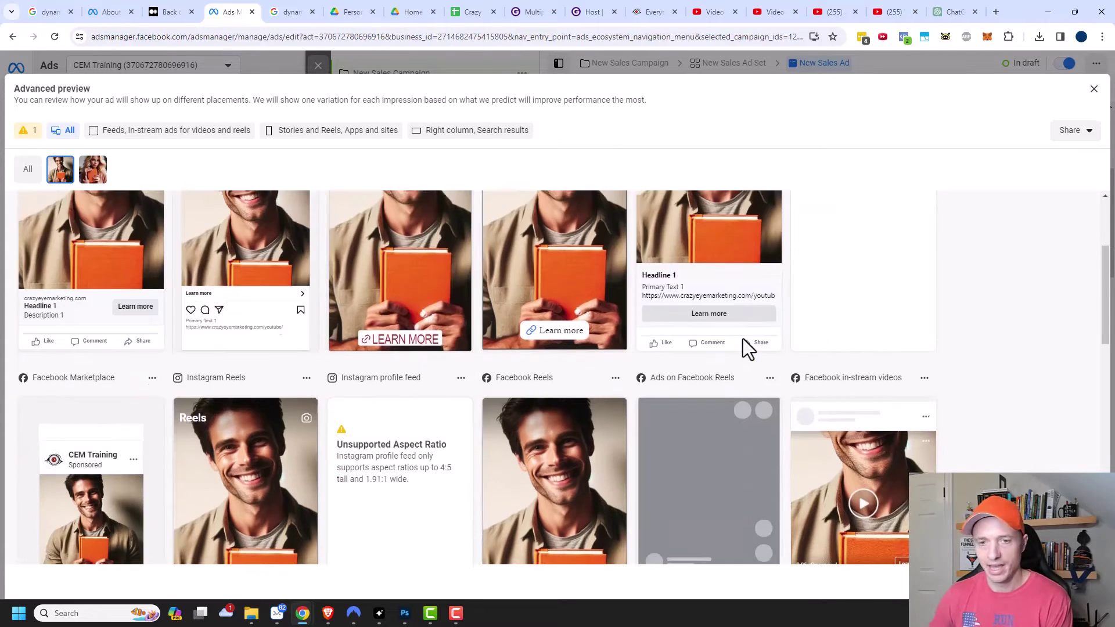
pyautogui.scroll(-1, 743, 349)
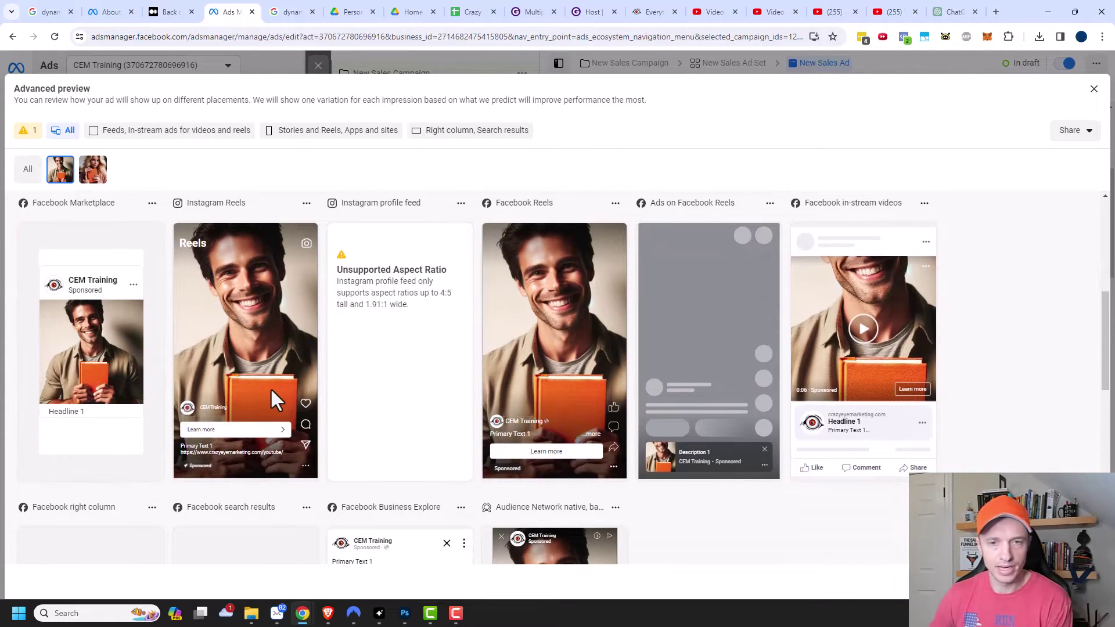
pyautogui.scroll(-5, 832, 375)
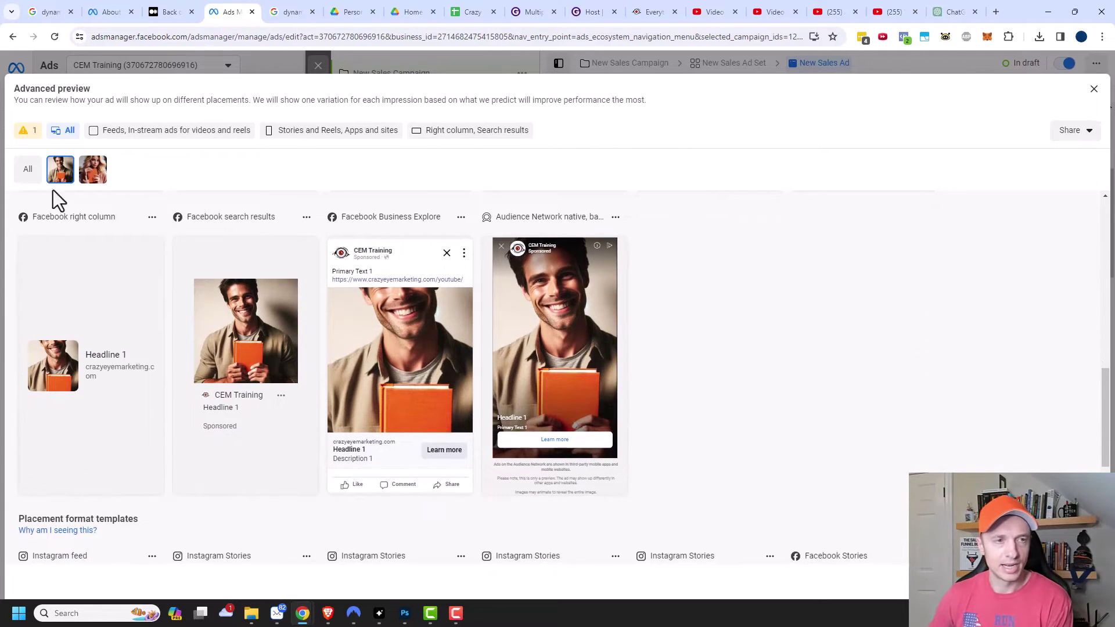
# Review every placement using the woman-with-orange-book image
pyautogui.click(95, 177)
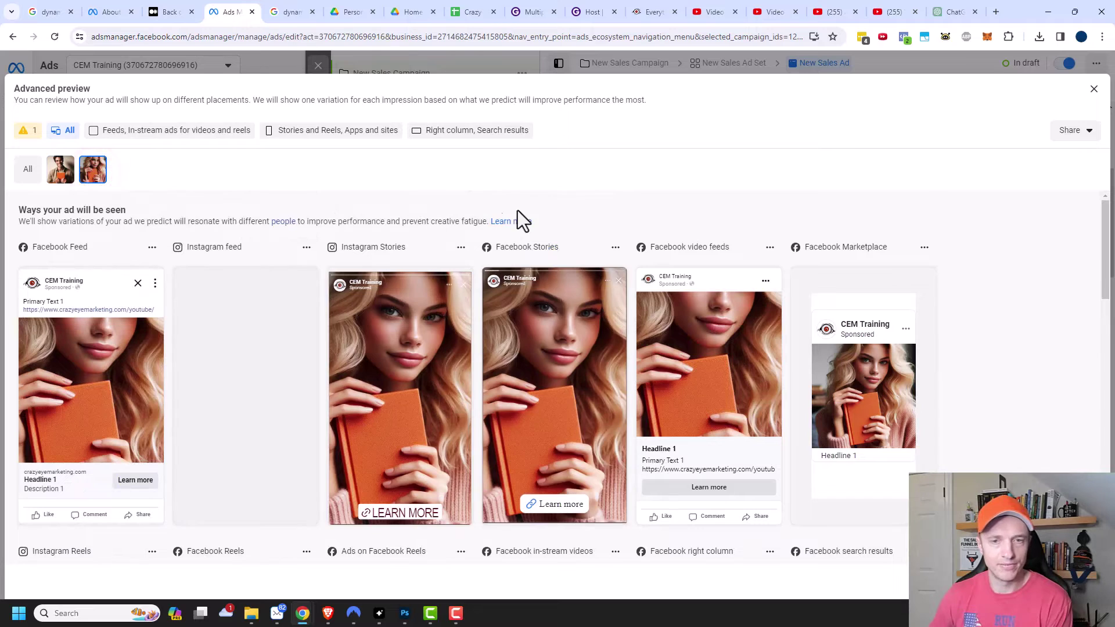
pyautogui.scroll(-3, 121, 399)
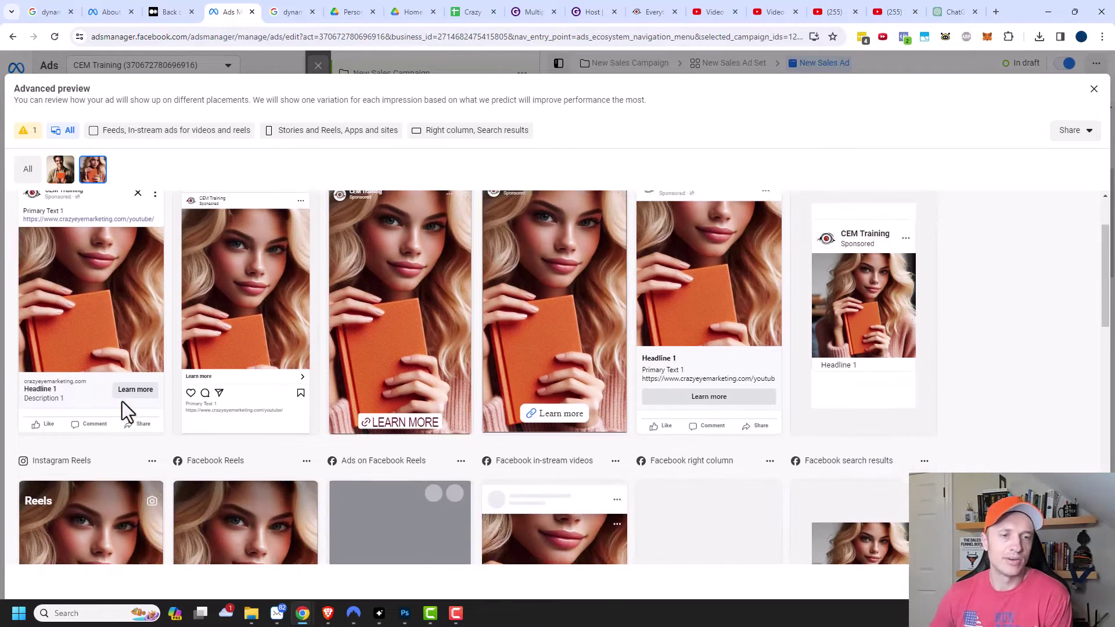
pyautogui.scroll(-2, 190, 399)
pyautogui.scroll(-4, 222, 403)
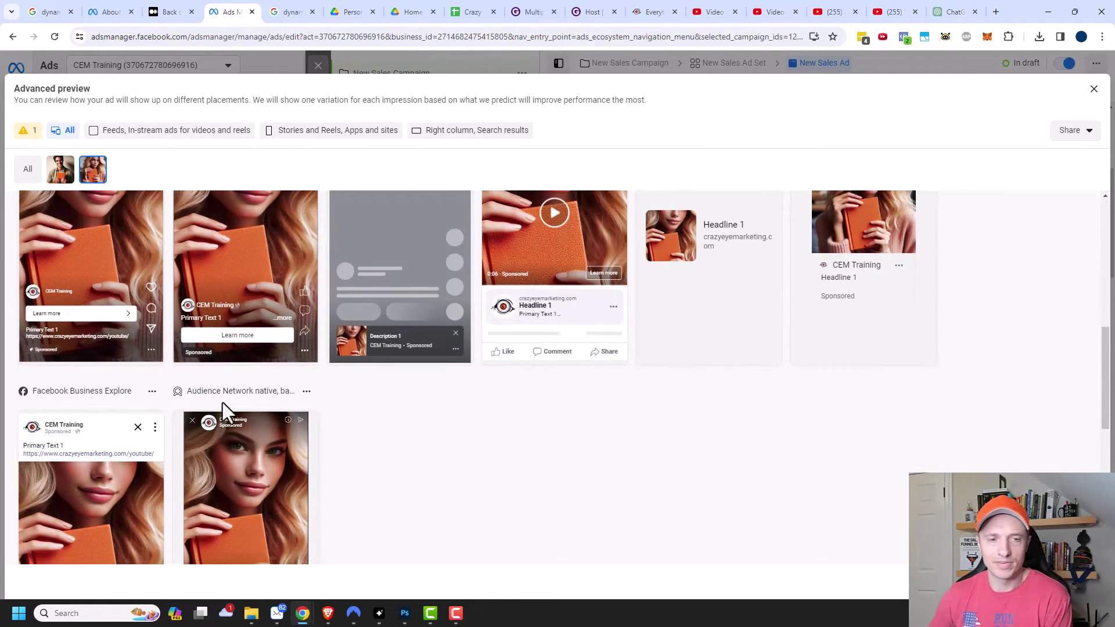
pyautogui.scroll(1, 403, 477)
pyautogui.scroll(8, 403, 477)
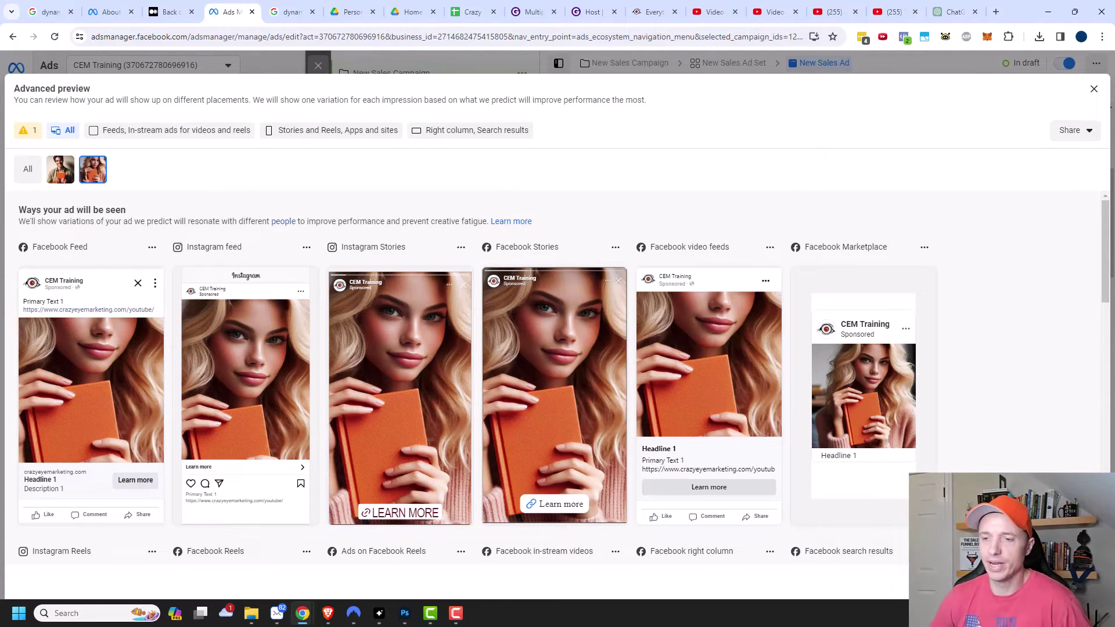
# Reset both the man and woman images to their Original 1024 × 1024 crop
pyautogui.press('Escape')
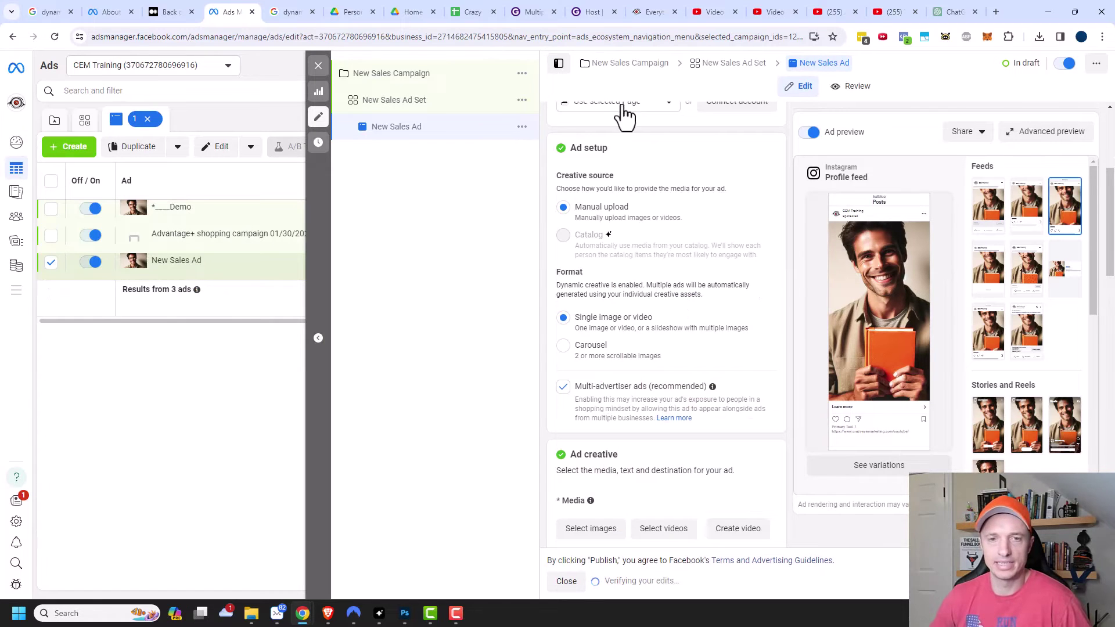
pyautogui.scroll(-5, 668, 419)
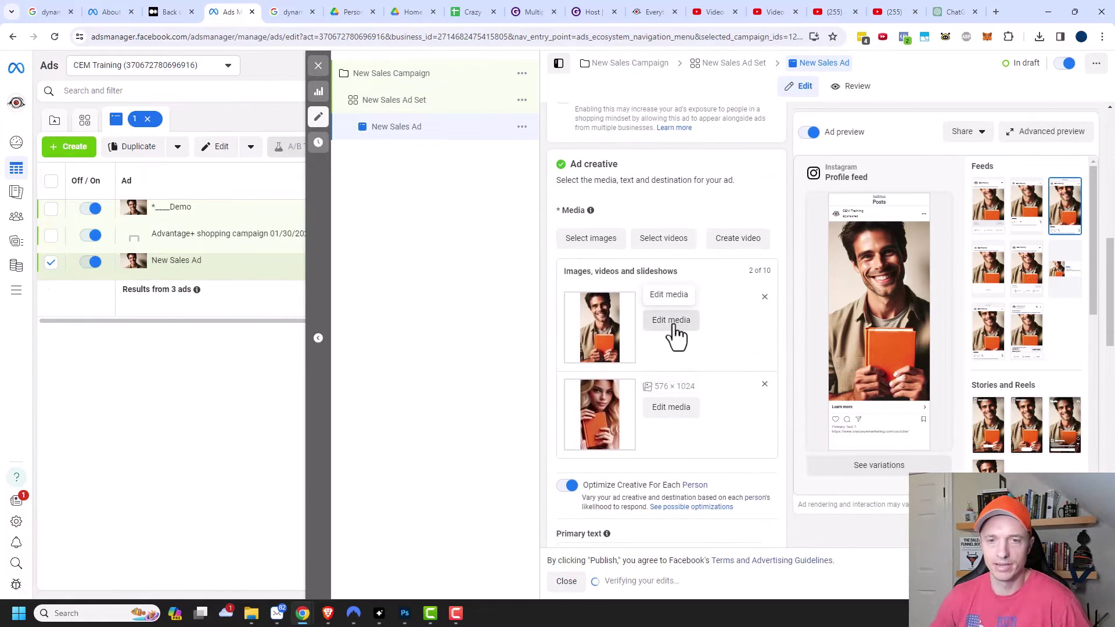
pyautogui.click(674, 326)
pyautogui.click(557, 177)
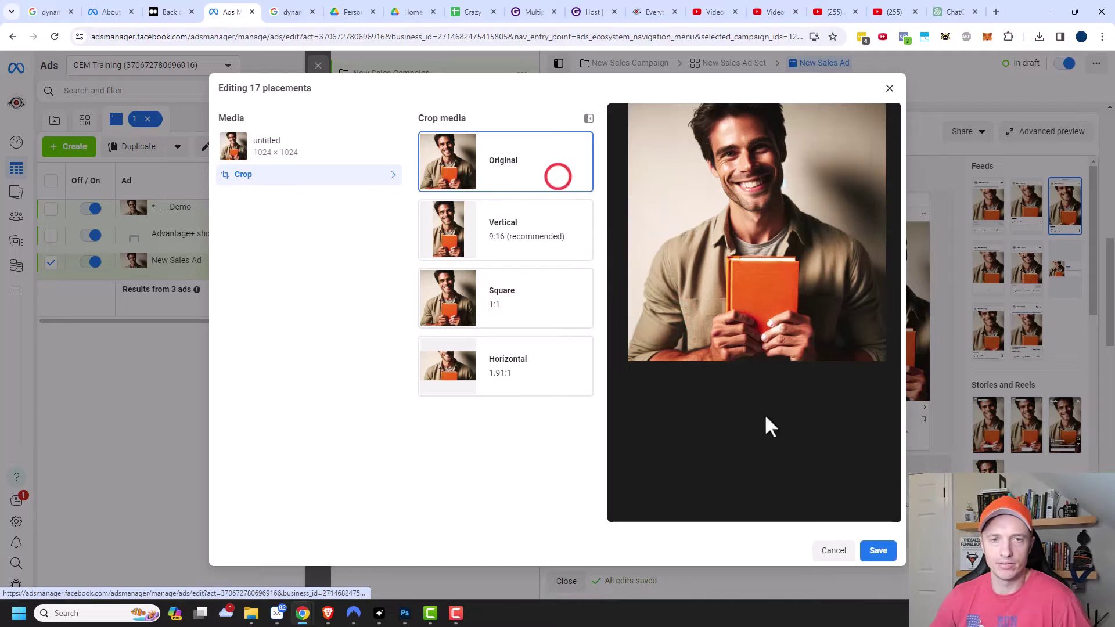
pyautogui.click(878, 551)
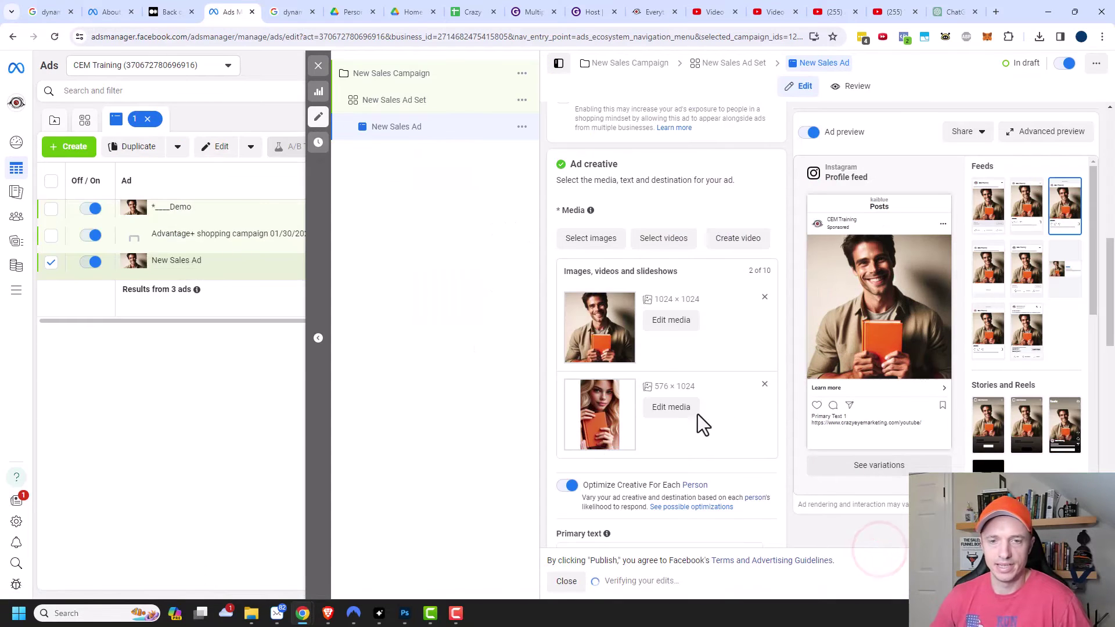
pyautogui.click(672, 411)
pyautogui.click(543, 179)
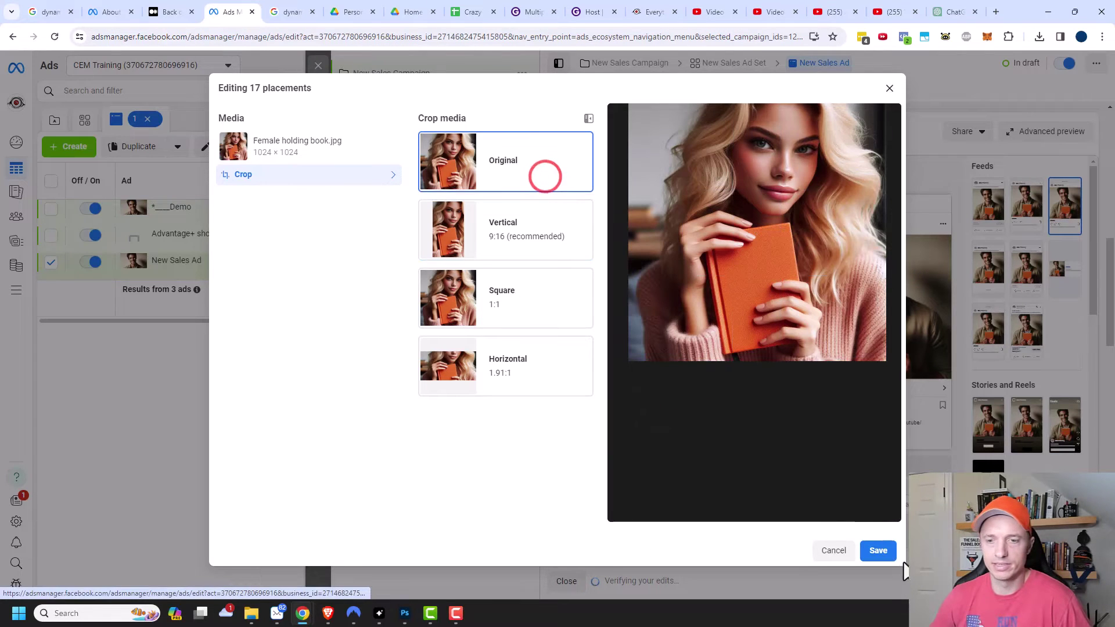
pyautogui.click(878, 551)
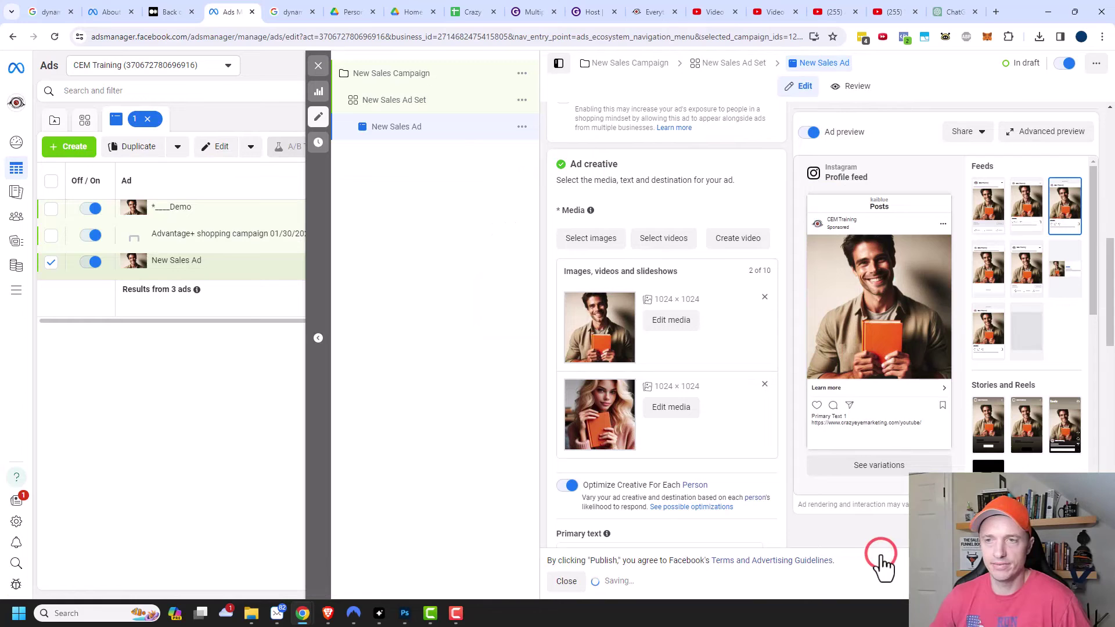
pyautogui.click(1053, 134)
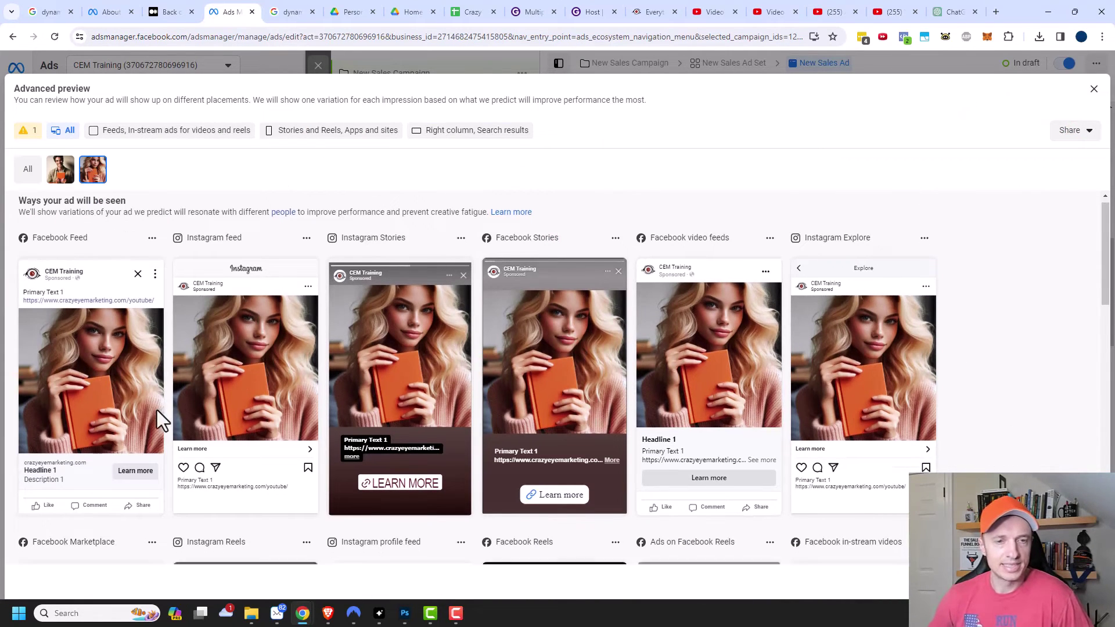
pyautogui.scroll(-1, 157, 410)
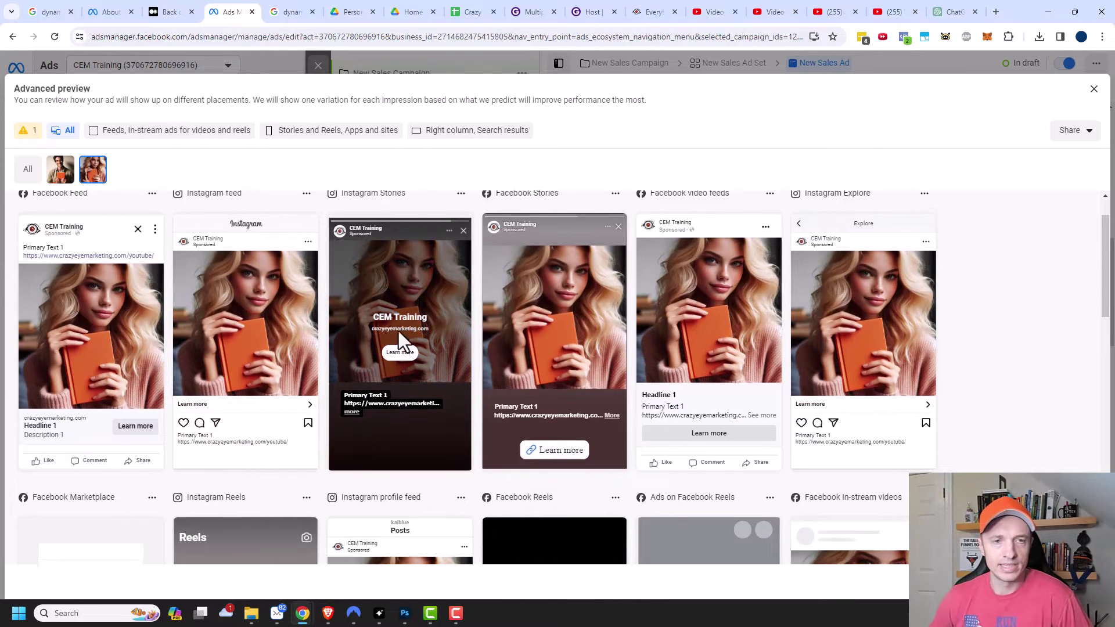
pyautogui.scroll(1, 398, 331)
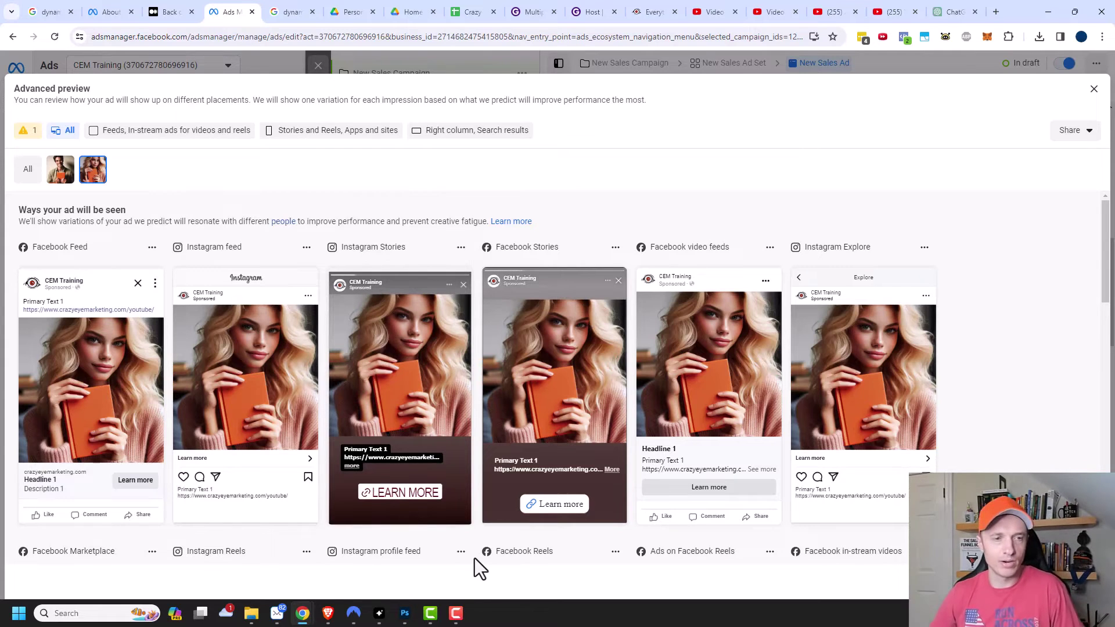
pyautogui.scroll(-3, 832, 395)
pyautogui.scroll(-2, 819, 329)
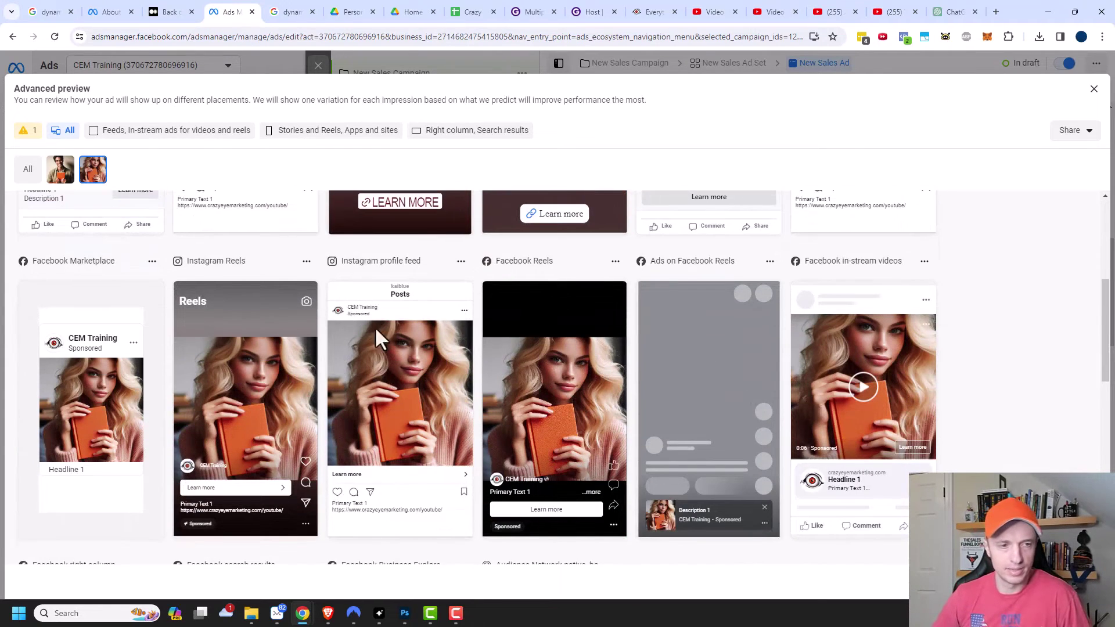
pyautogui.scroll(-5, 840, 360)
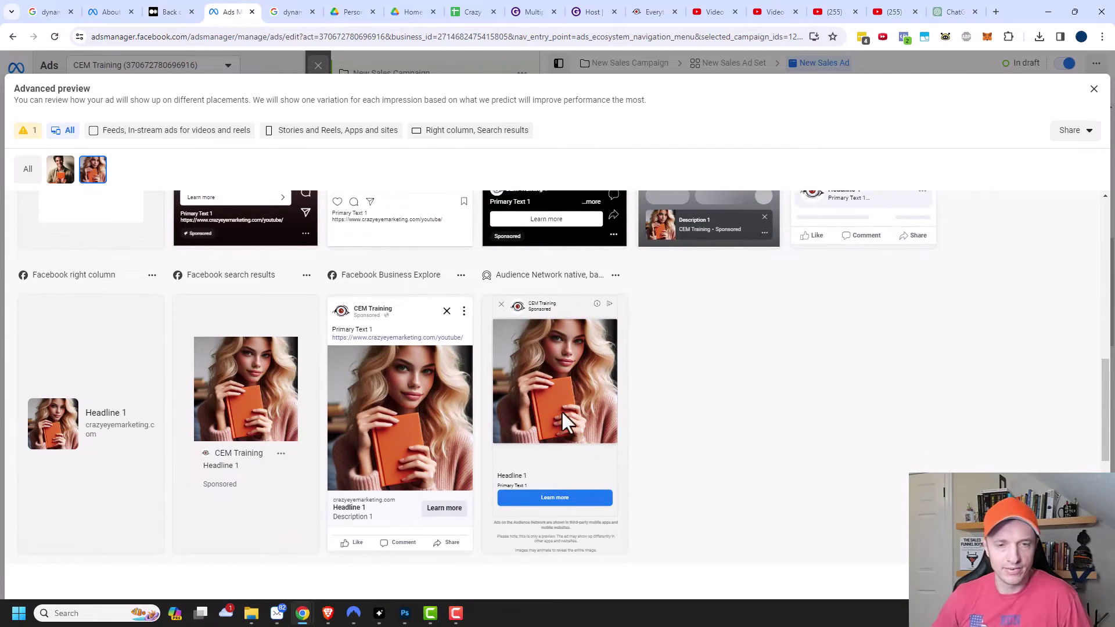
pyautogui.scroll(5, 567, 418)
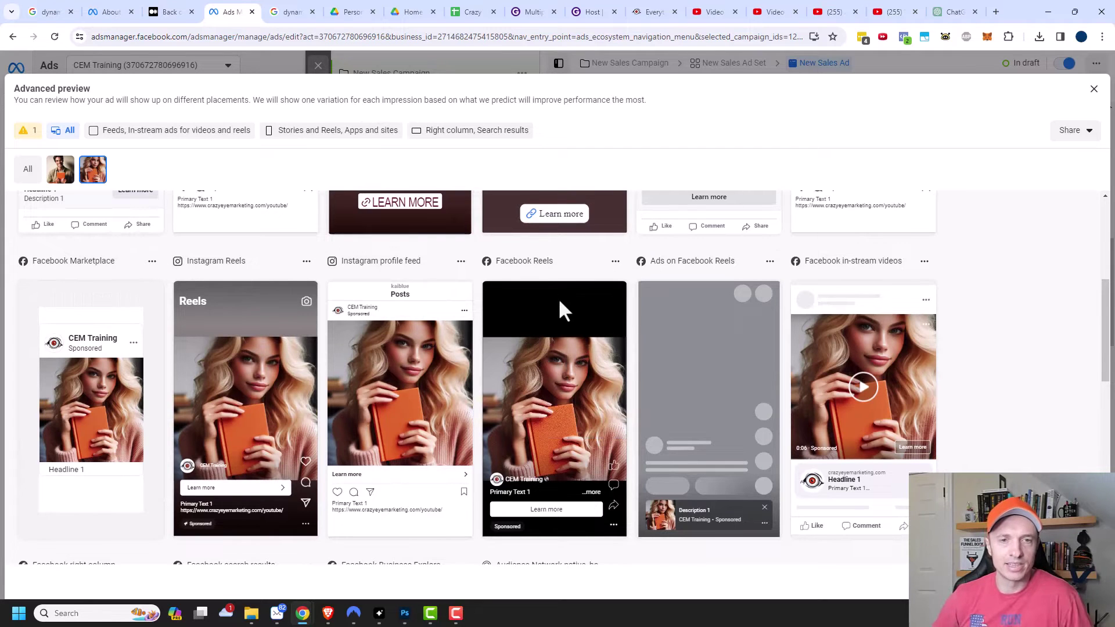
pyautogui.scroll(5, 312, 341)
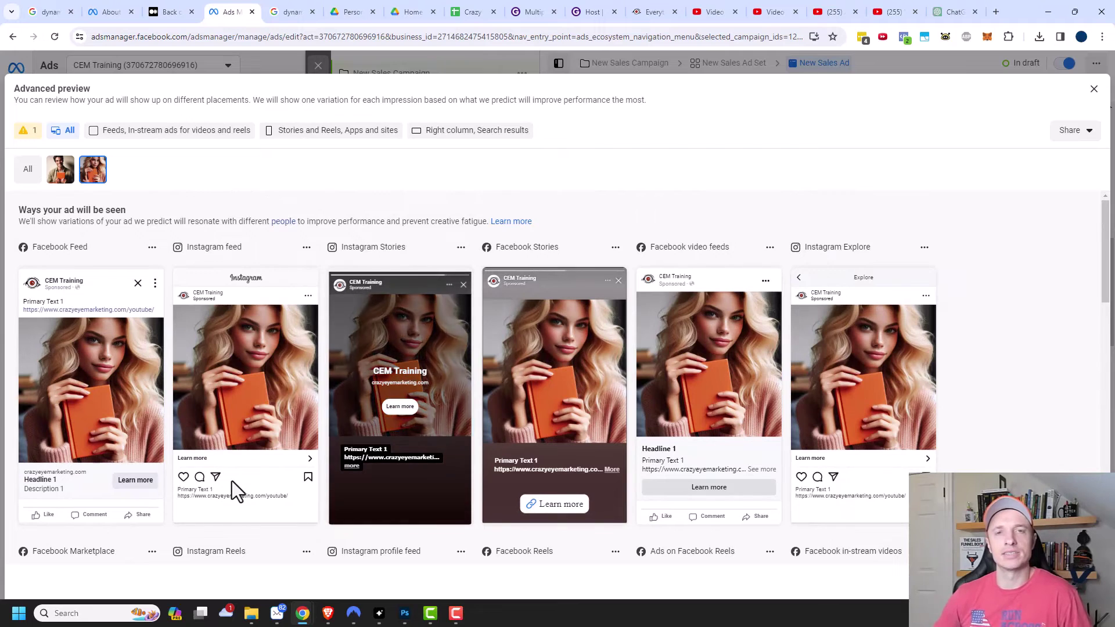
pyautogui.click(57, 175)
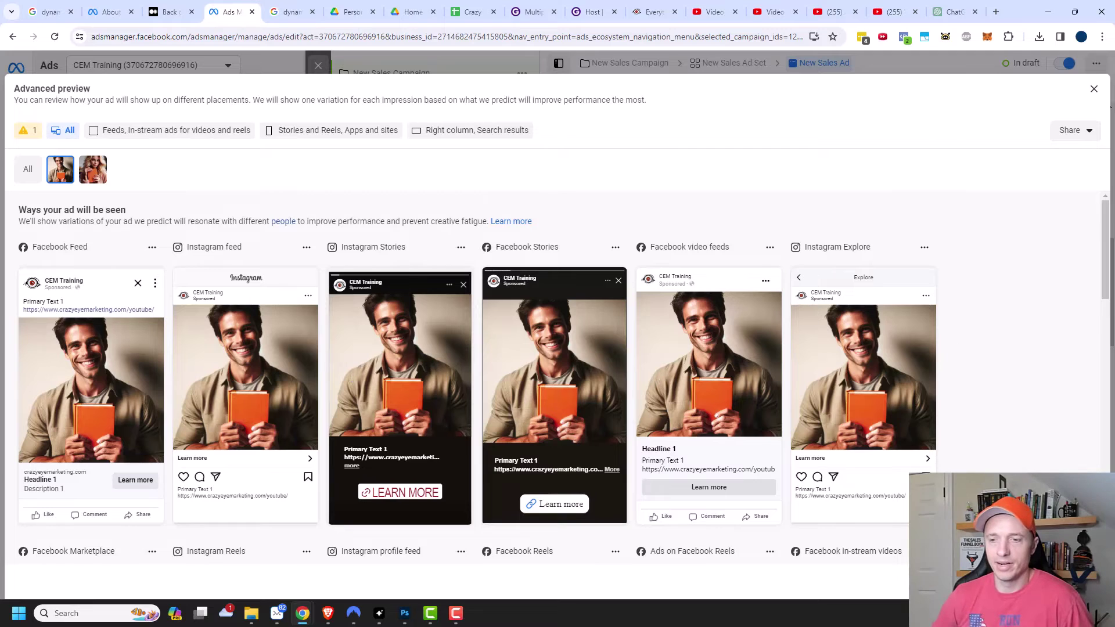
pyautogui.press('Escape')
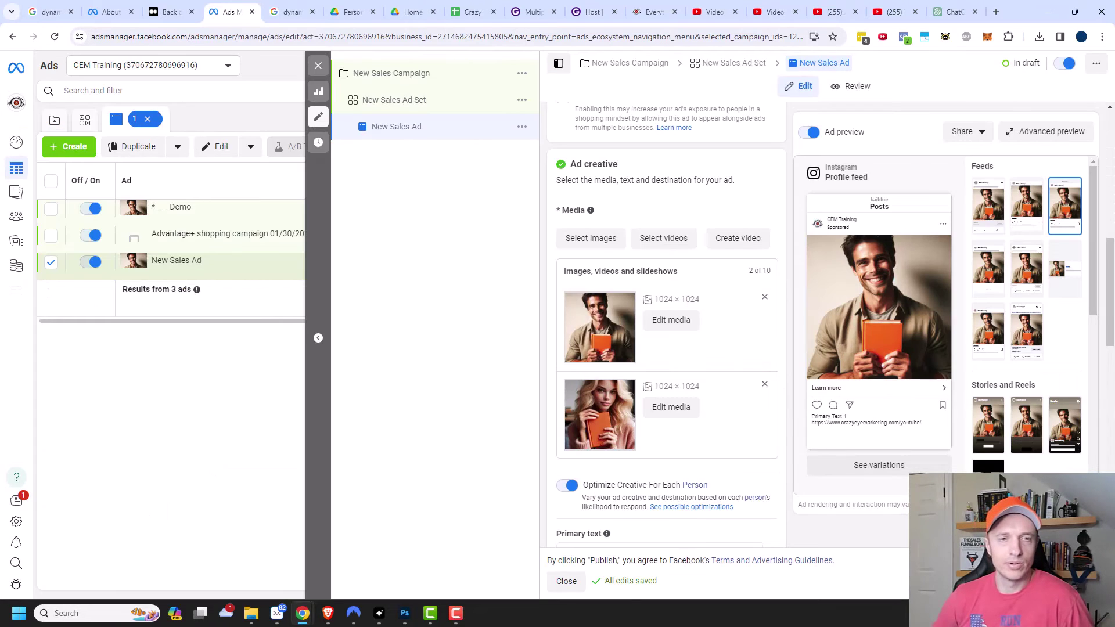
# Crop the man image to Vertical 9:16, framed around him and the book
pyautogui.click(668, 321)
pyautogui.click(546, 243)
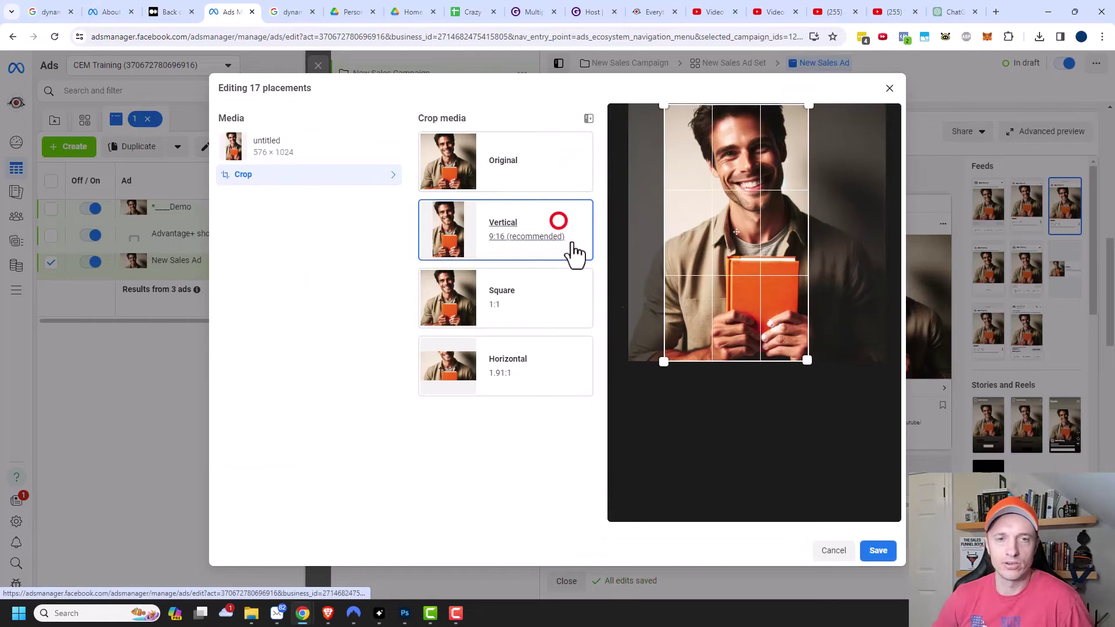
pyautogui.moveTo(717, 308)
pyautogui.mouseDown()
pyautogui.moveTo(697, 319)
pyautogui.moveTo(732, 320)
pyautogui.mouseUp()
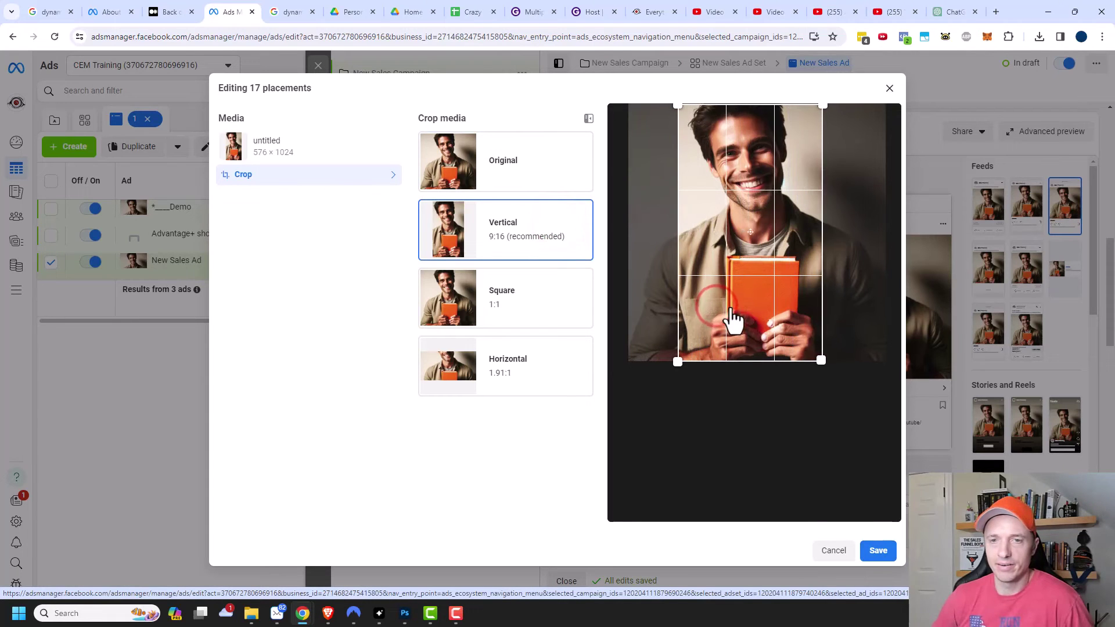
pyautogui.click(878, 550)
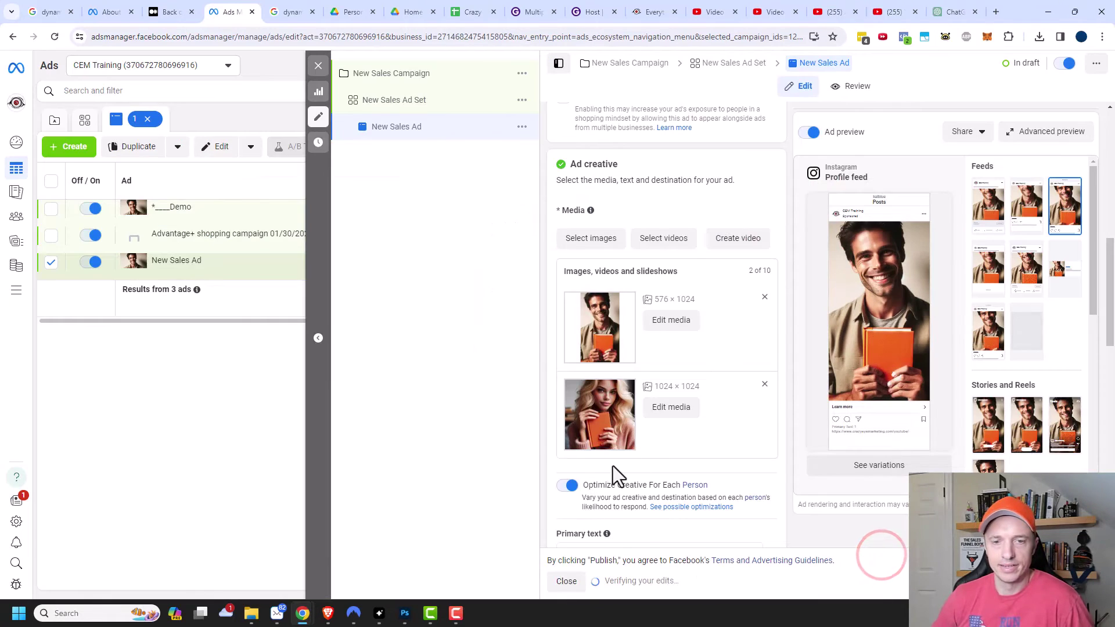
# Crop the woman image to Vertical 9:16, framed around her and the book
pyautogui.click(672, 410)
pyautogui.click(578, 222)
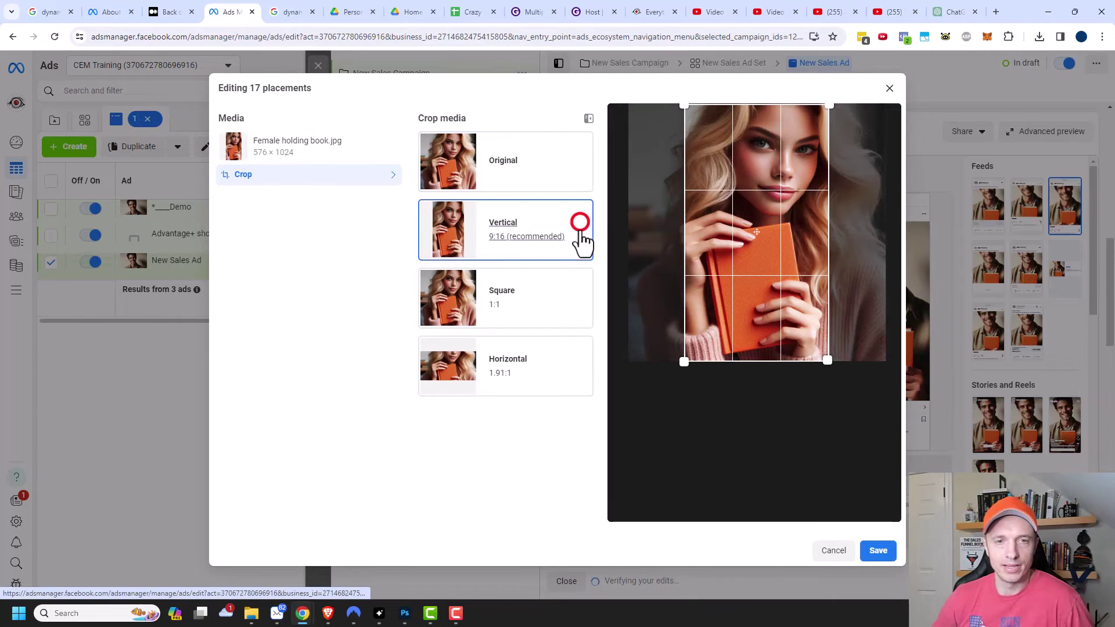
pyautogui.moveTo(730, 255); pyautogui.dragTo(752, 257)
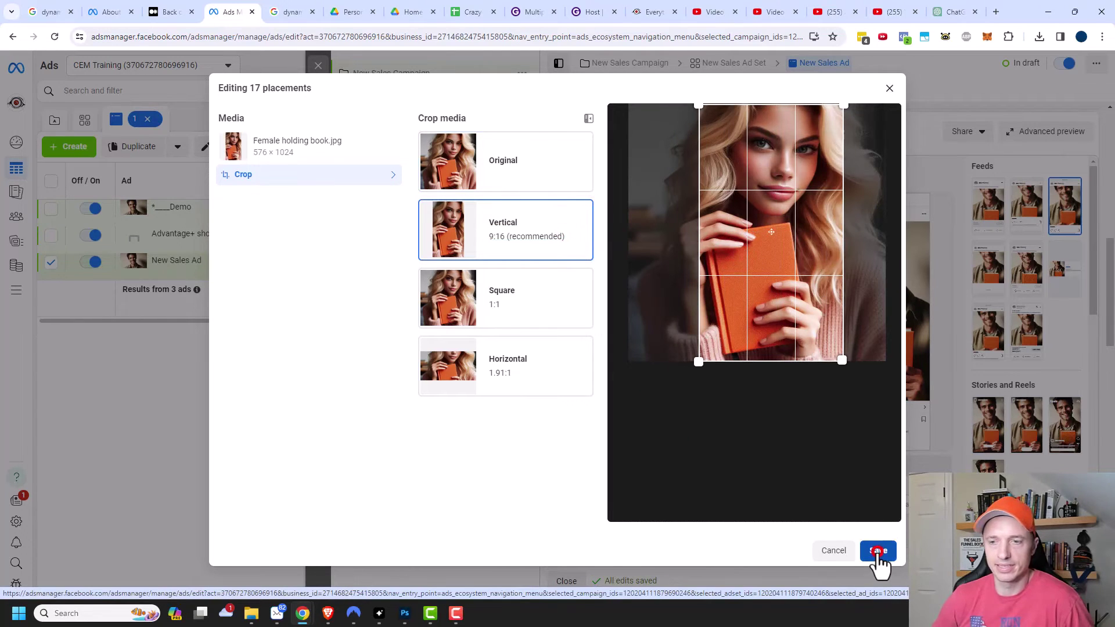
pyautogui.click(877, 552)
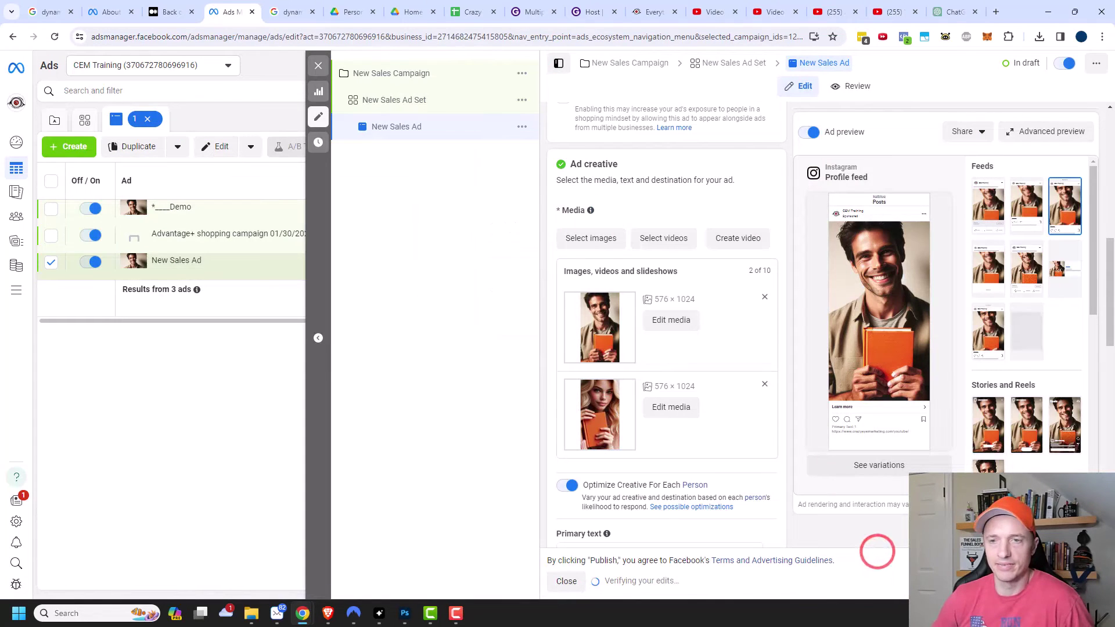
# Review the 576 × 1024 vertical images across all placements in Advanced preview, then close it
pyautogui.click(1066, 132)
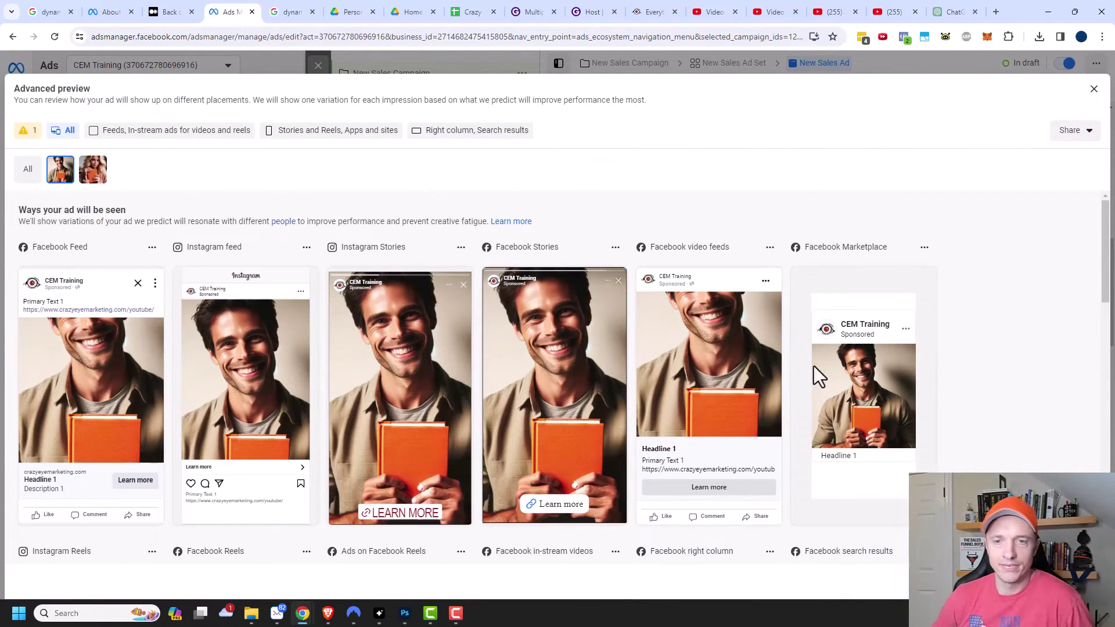
pyautogui.scroll(-5, 726, 368)
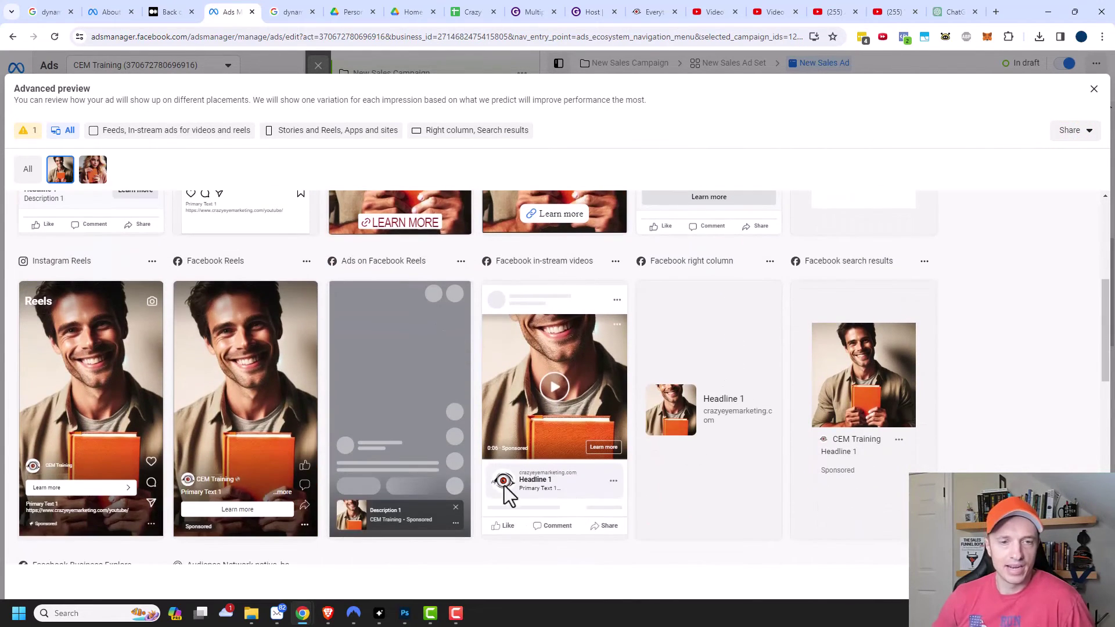
pyautogui.scroll(-1, 406, 418)
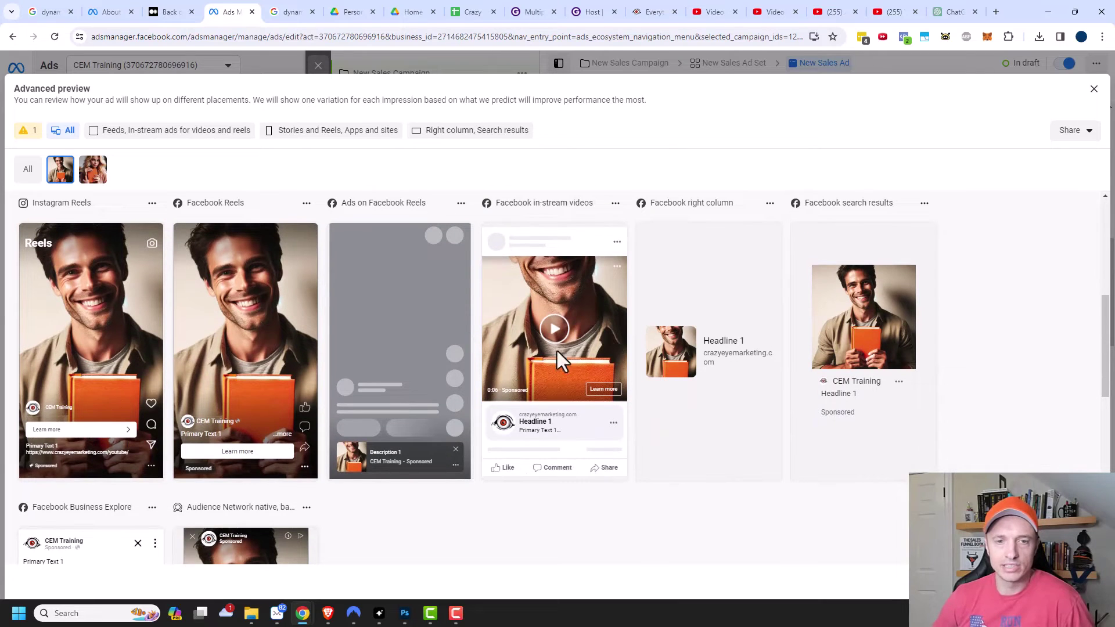
pyautogui.scroll(1, 546, 361)
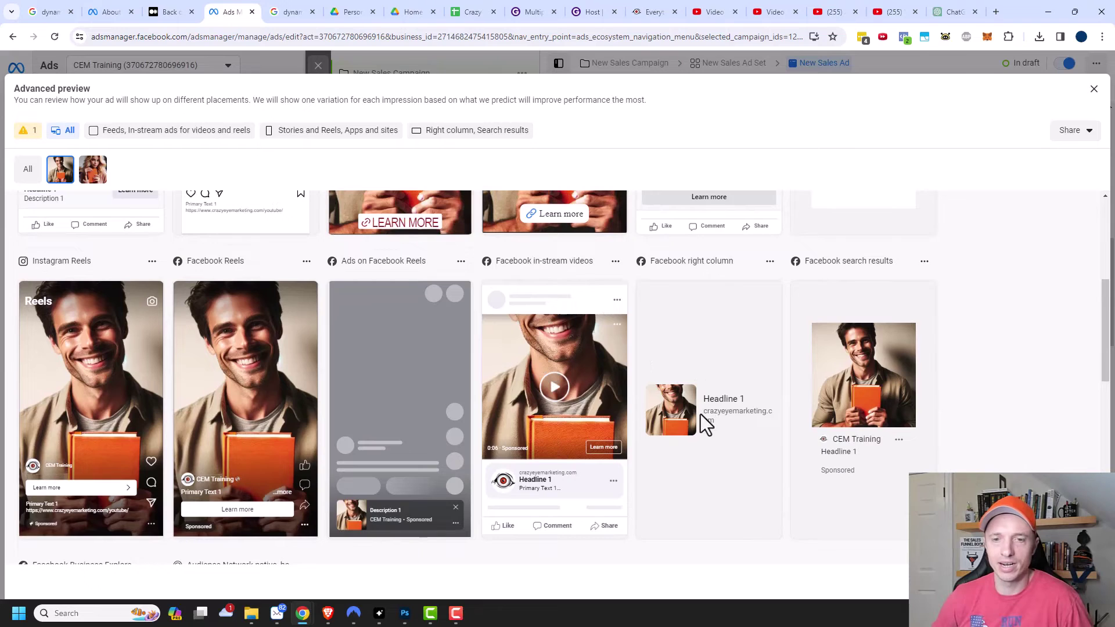
pyautogui.scroll(5, 700, 414)
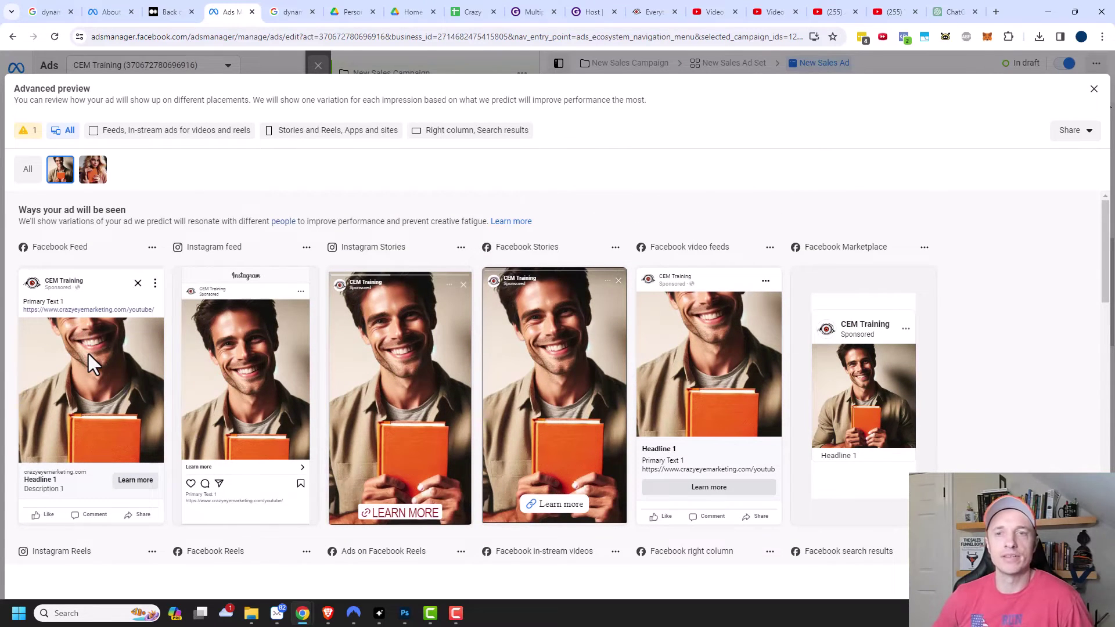
pyautogui.press('Escape')
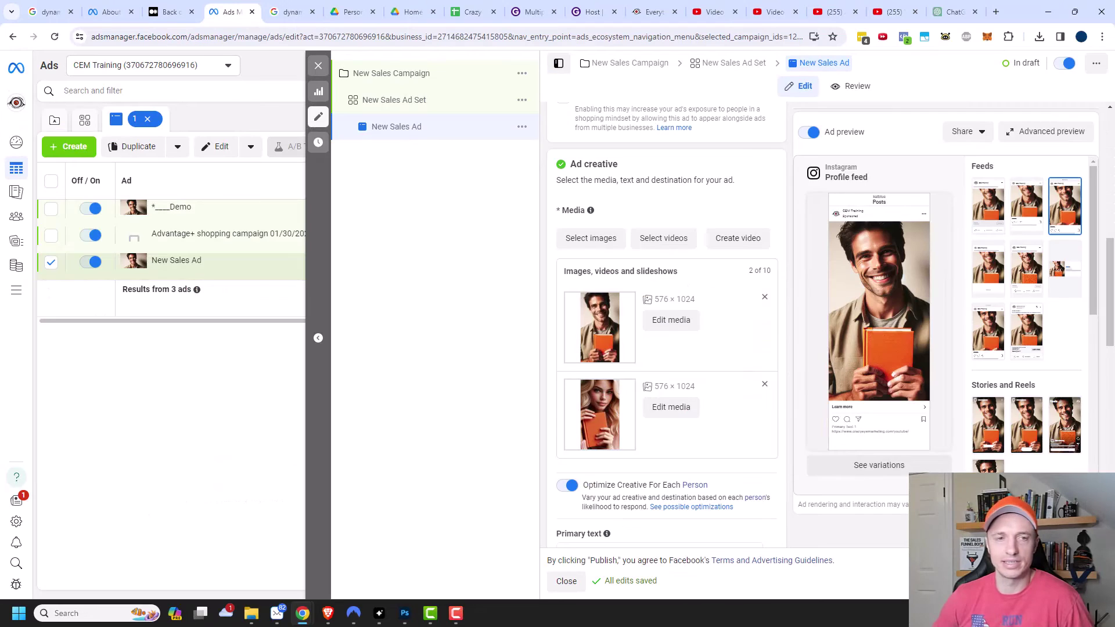
# Switch New Sales Ad Set to Manual placements
pyautogui.click(440, 107)
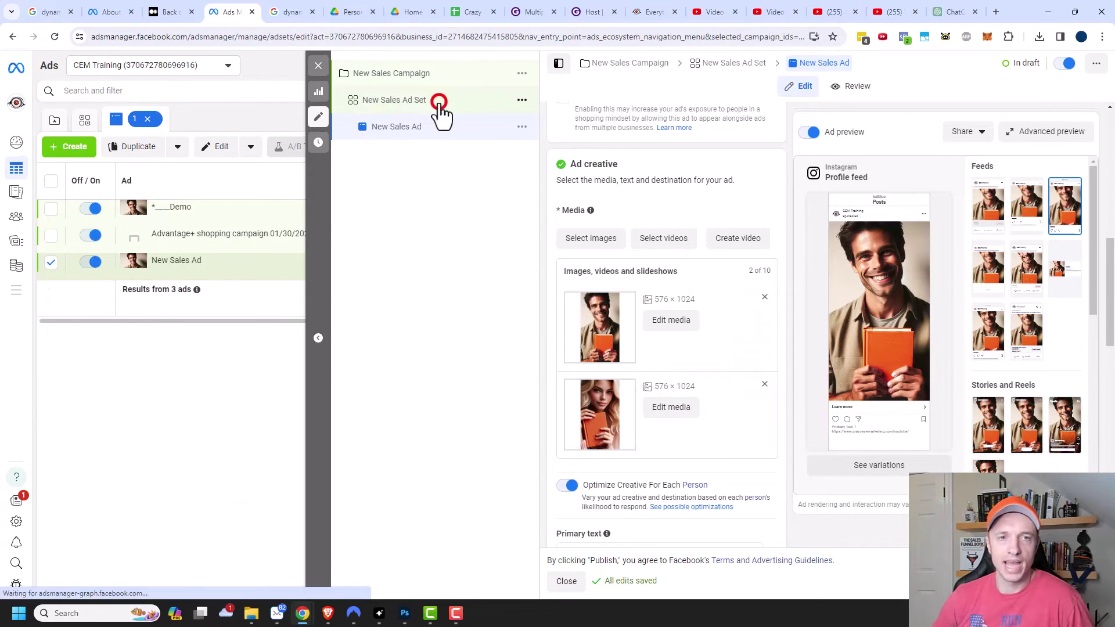
pyautogui.scroll(-5, 842, 238)
pyautogui.scroll(-15, 842, 236)
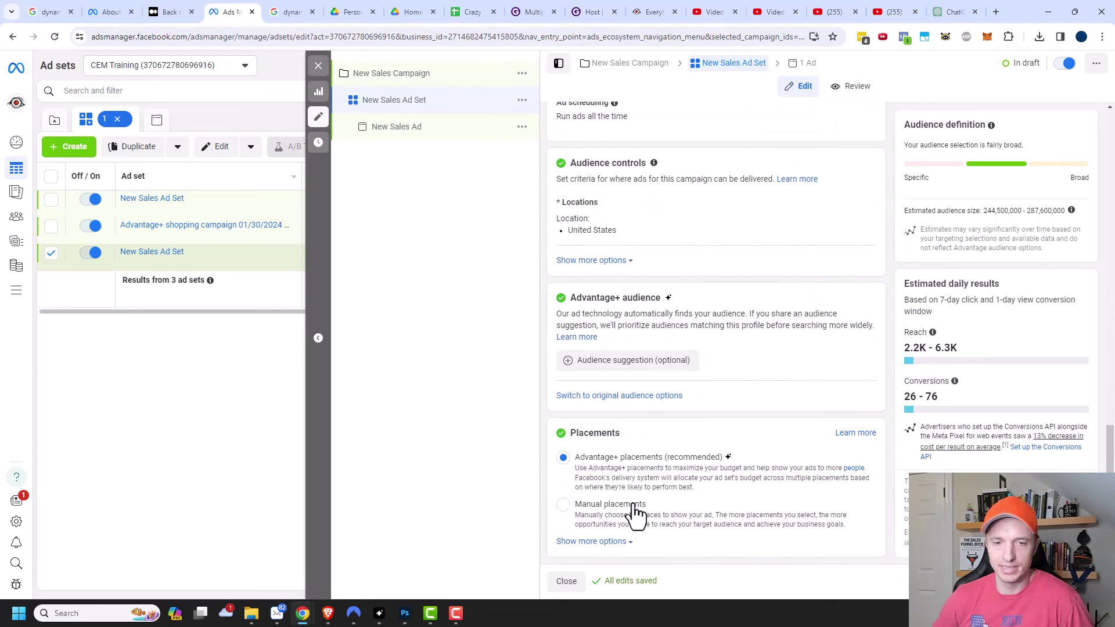
pyautogui.click(566, 505)
pyautogui.scroll(-8, 642, 488)
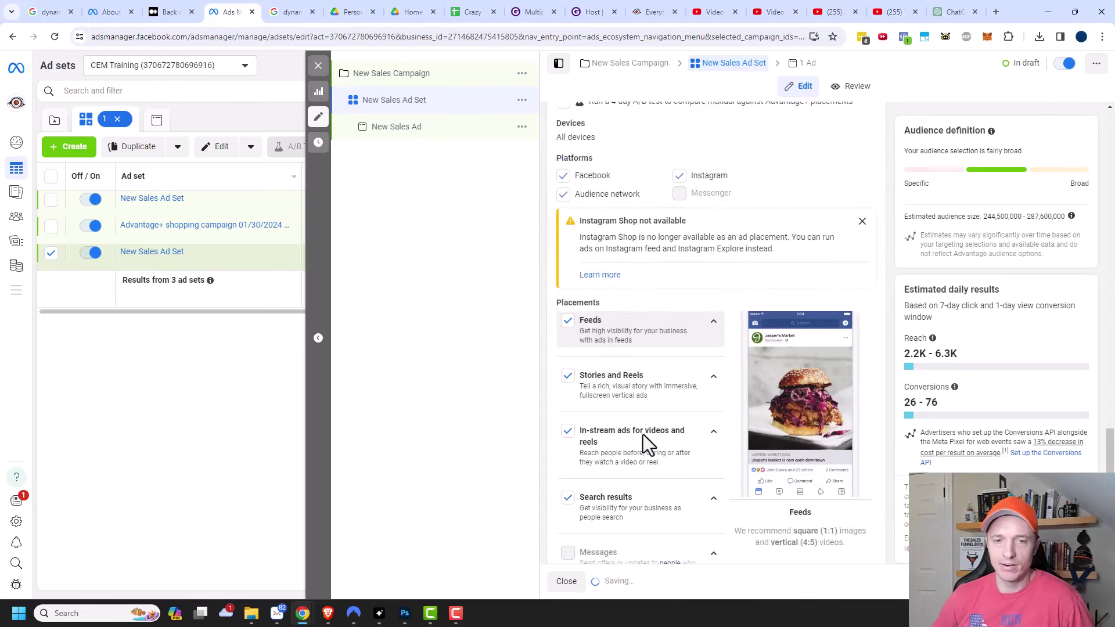
pyautogui.scroll(-2, 642, 442)
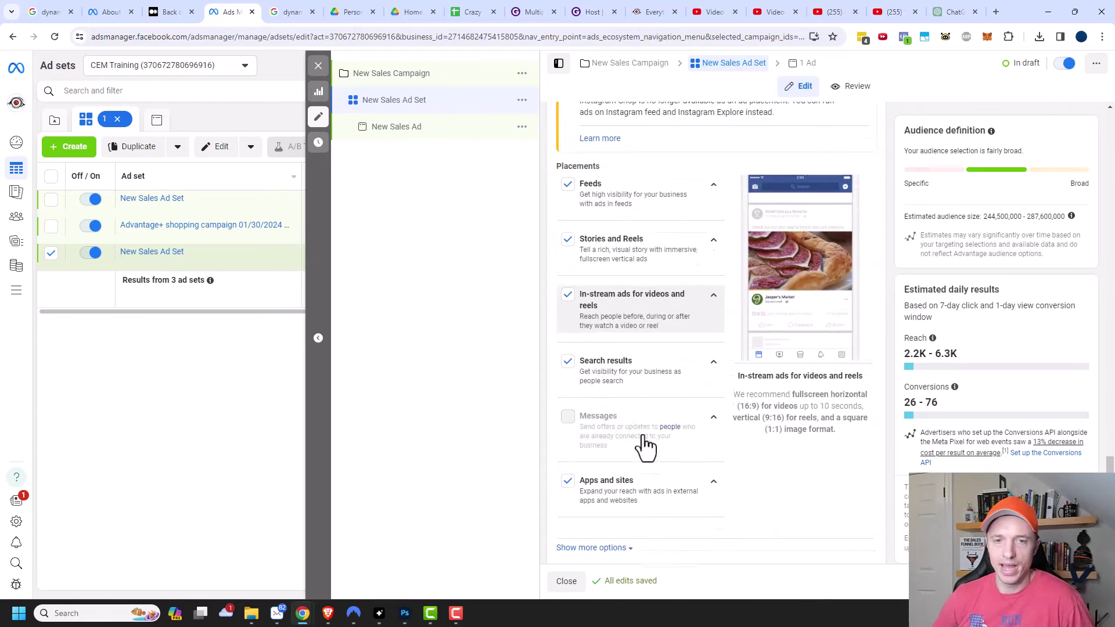
# Untick Facebook Feed, Facebook video feeds, Facebook right column and Instagram Explore under Feeds
pyautogui.click(712, 183)
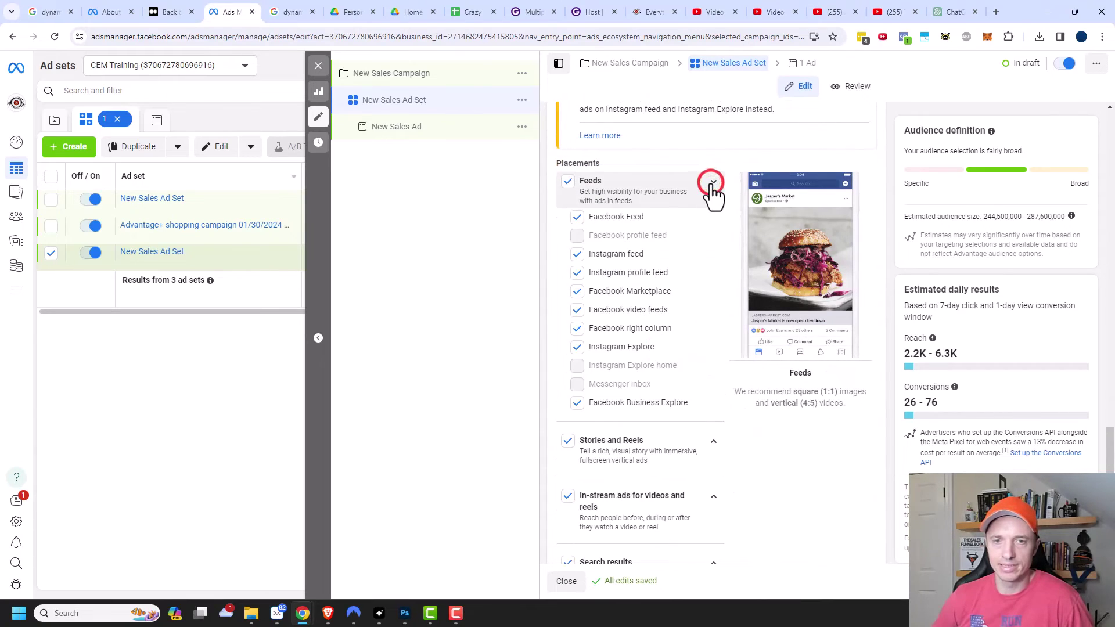
pyautogui.click(577, 219)
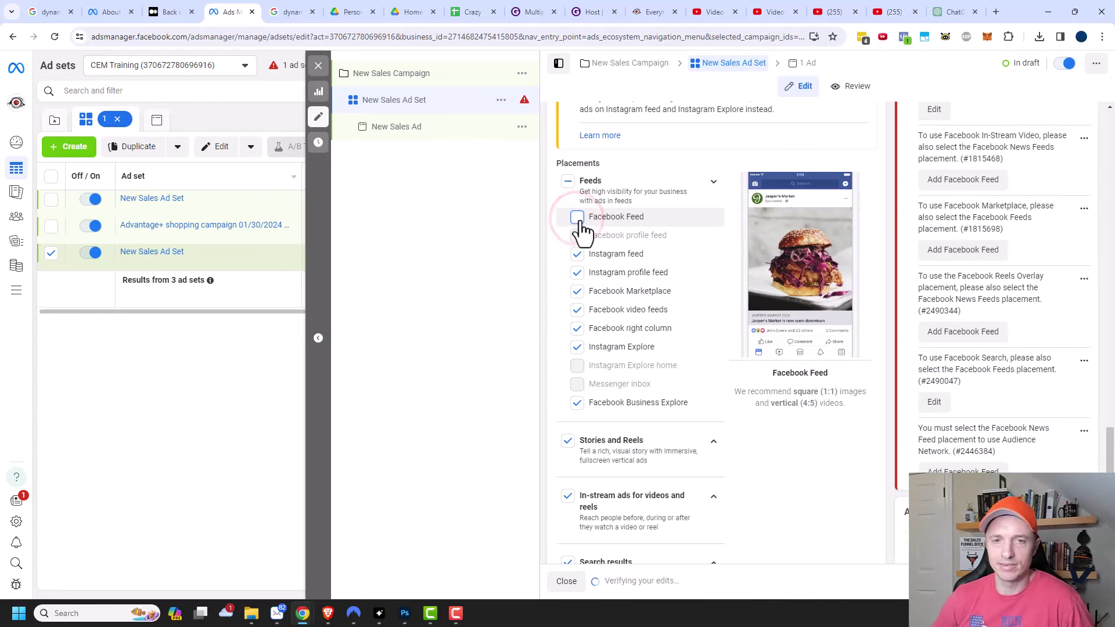
pyautogui.click(575, 312)
pyautogui.click(584, 329)
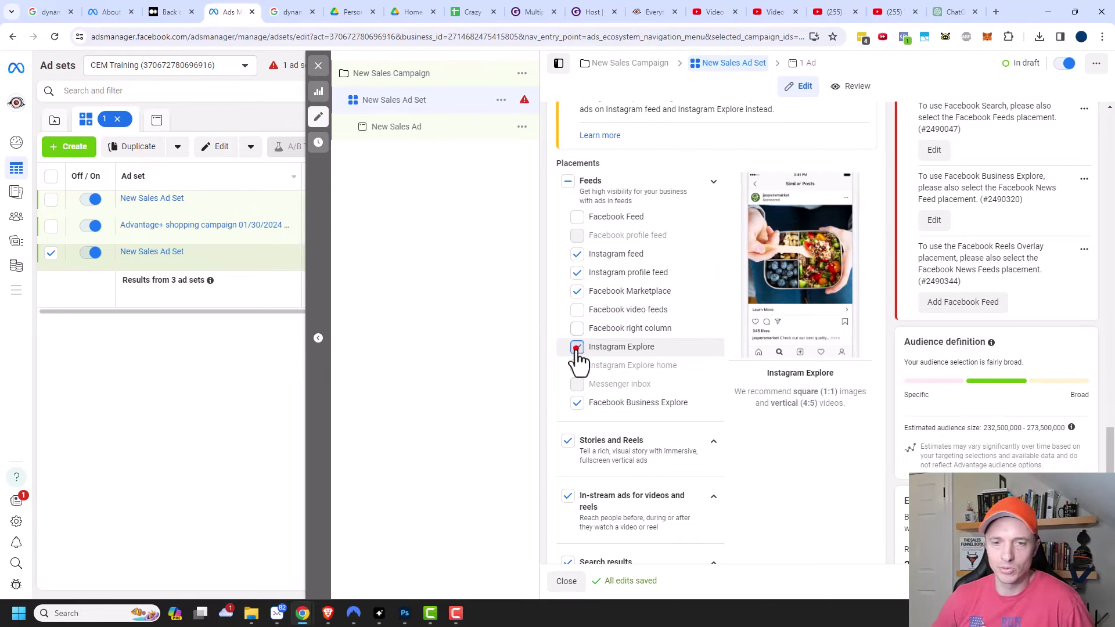
pyautogui.click(577, 348)
# Exclude Facebook in-stream videos from the In-stream placements
pyautogui.scroll(-1, 581, 372)
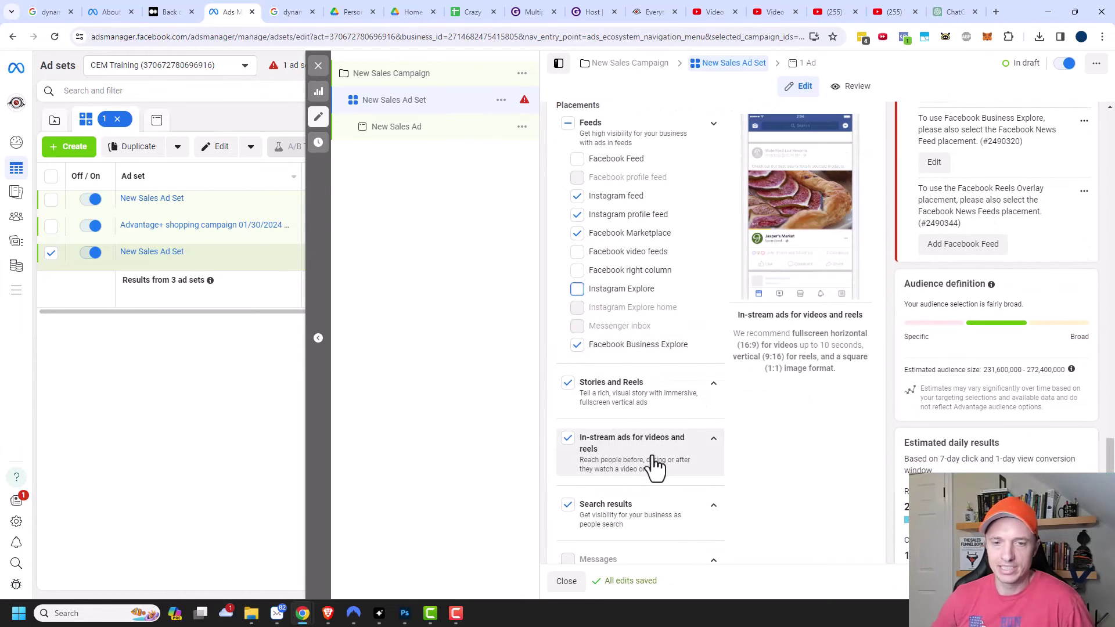
pyautogui.click(714, 442)
pyautogui.scroll(-2, 732, 435)
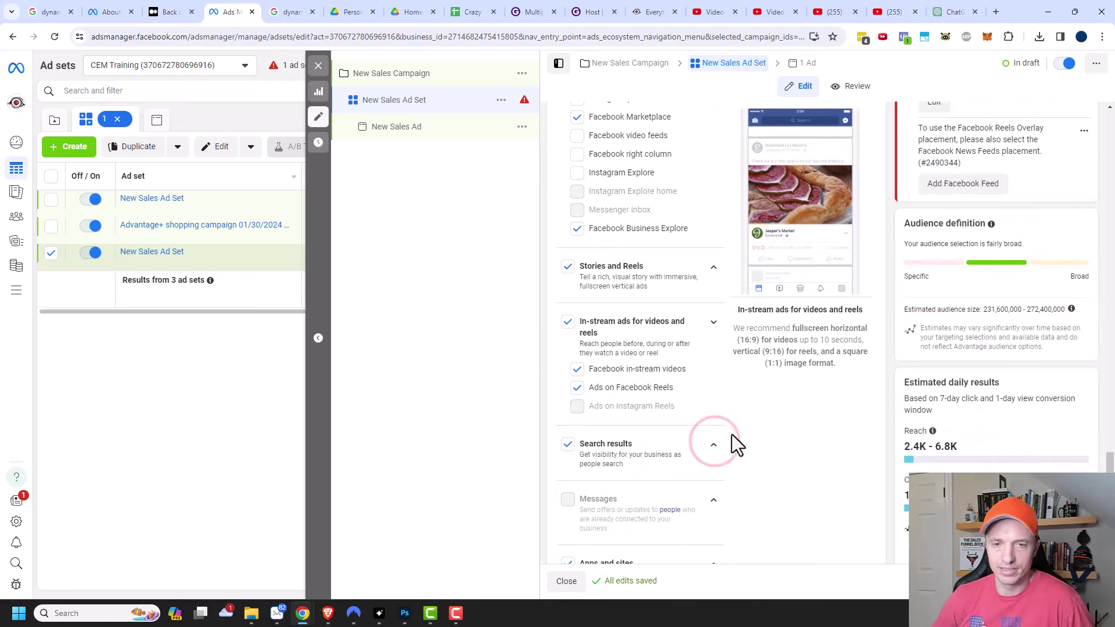
pyautogui.click(578, 369)
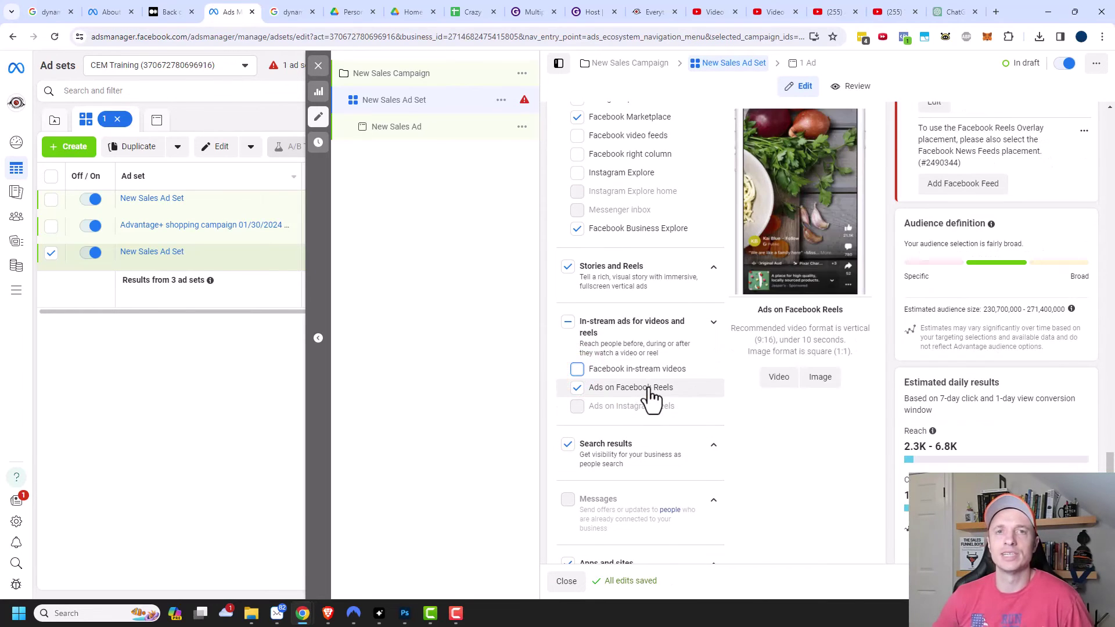
pyautogui.scroll(-2, 650, 396)
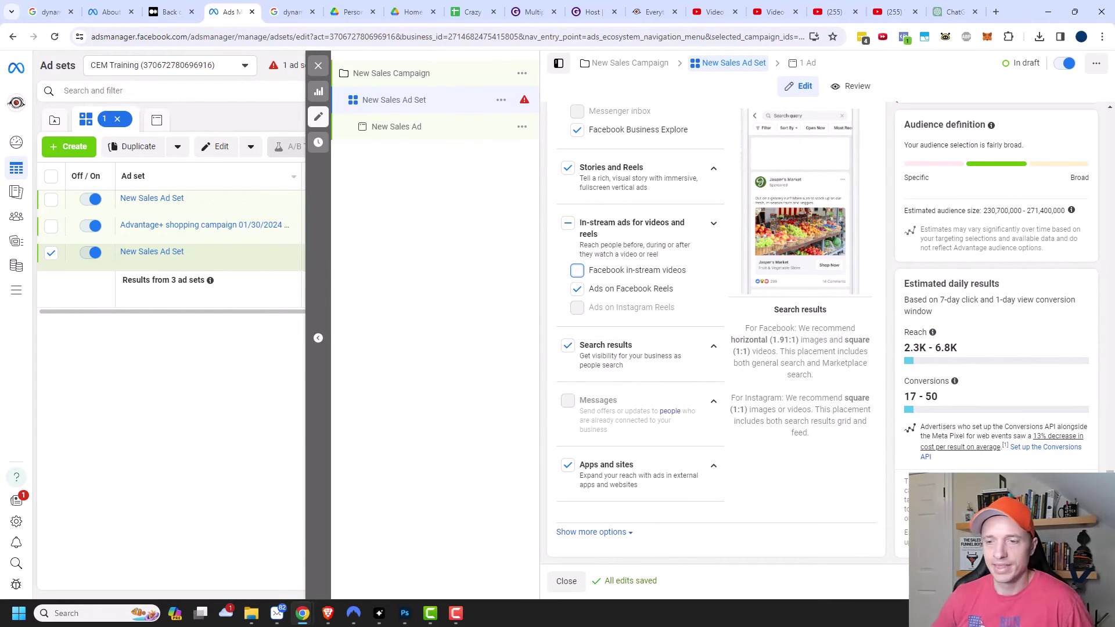
# Return to New Sales Ad and scroll through its Advanced preview for the remaining placements
pyautogui.click(396, 126)
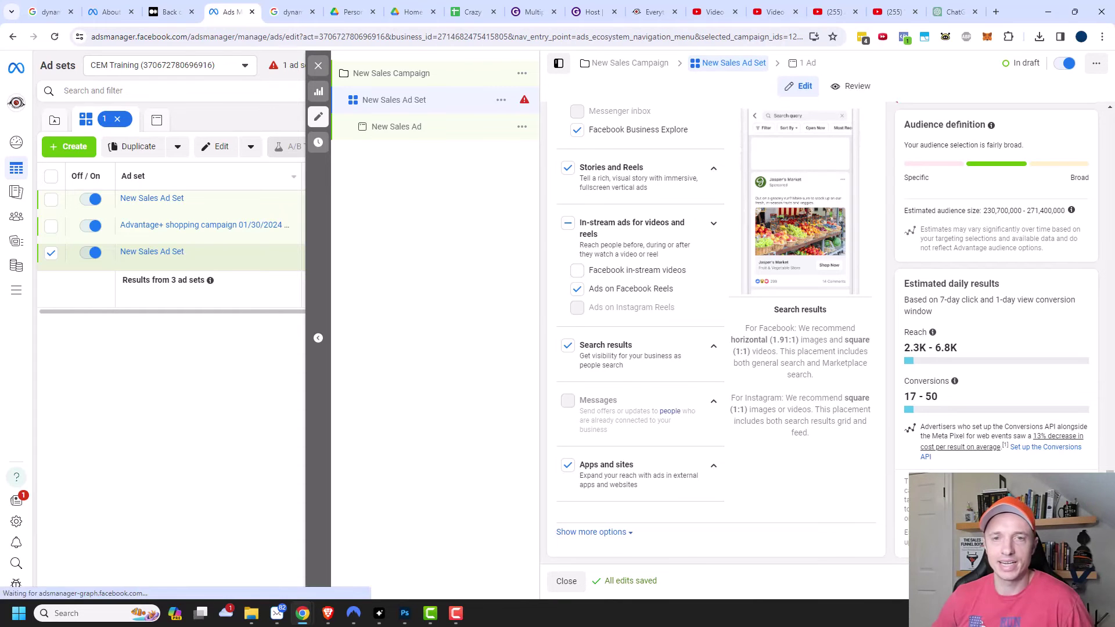
pyautogui.click(1043, 142)
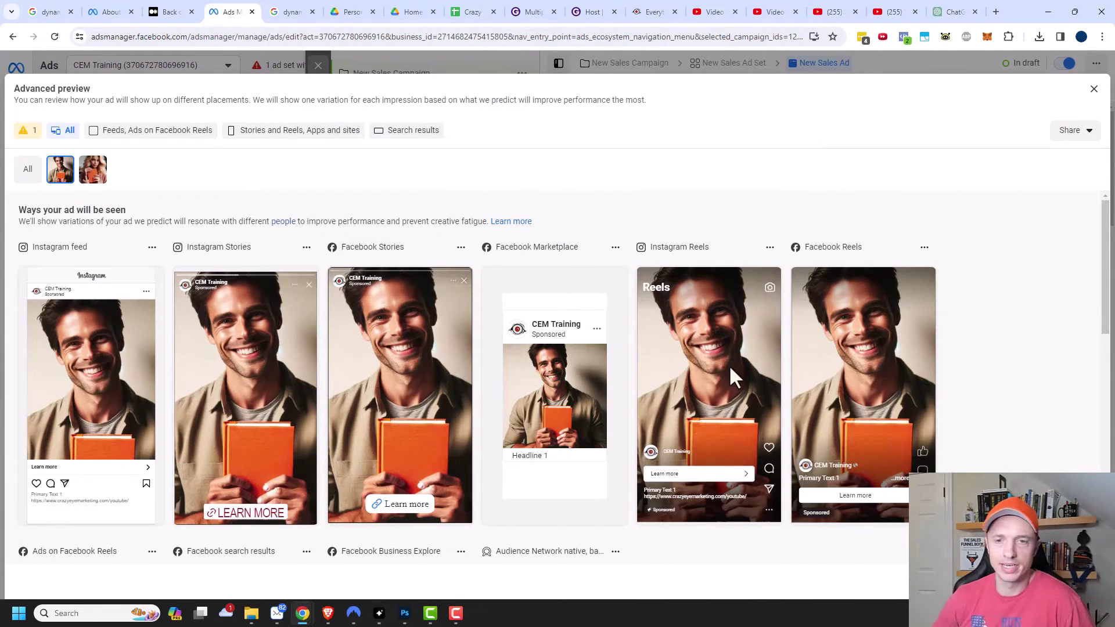
pyautogui.scroll(-2, 773, 429)
pyautogui.scroll(-3, 773, 428)
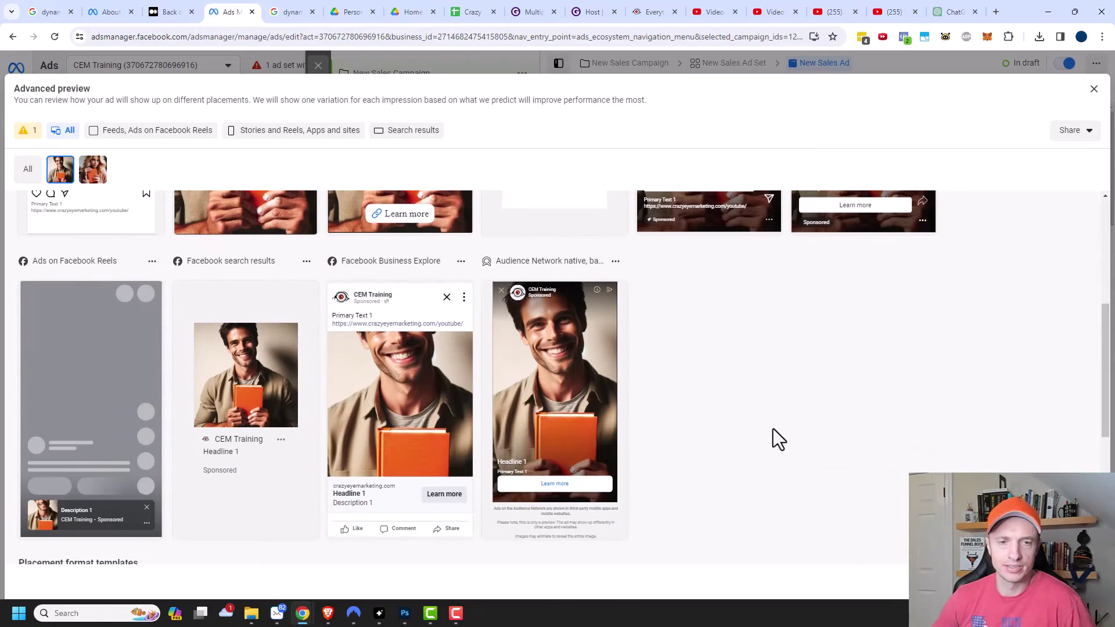
pyautogui.scroll(-2, 395, 385)
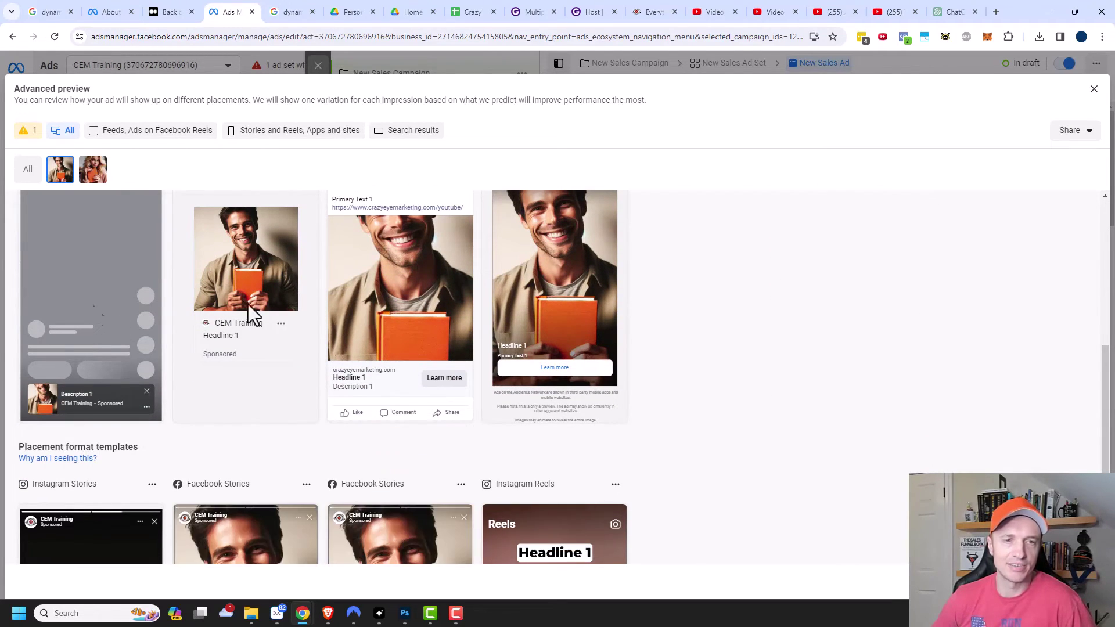
pyautogui.scroll(-1, 206, 365)
pyautogui.scroll(-3, 206, 365)
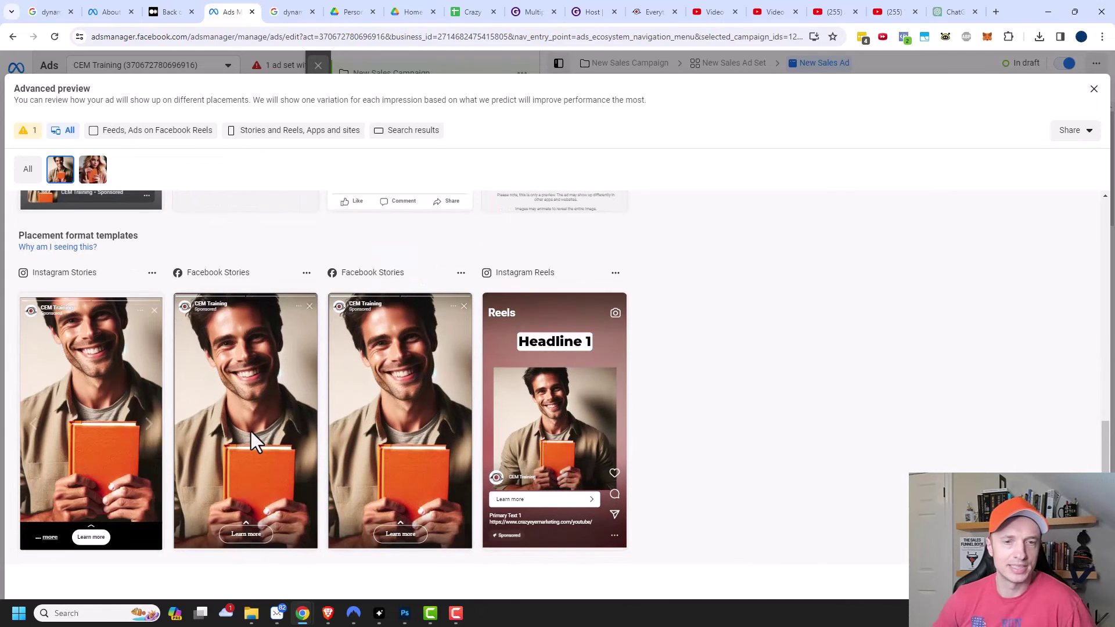
pyautogui.scroll(6, 341, 463)
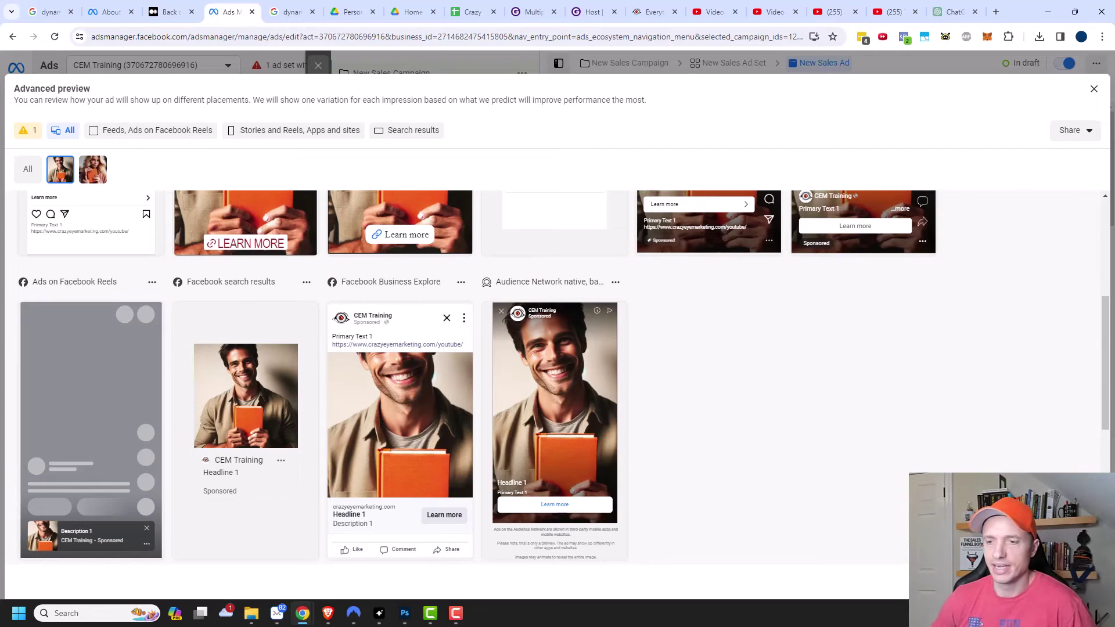
pyautogui.press('Escape')
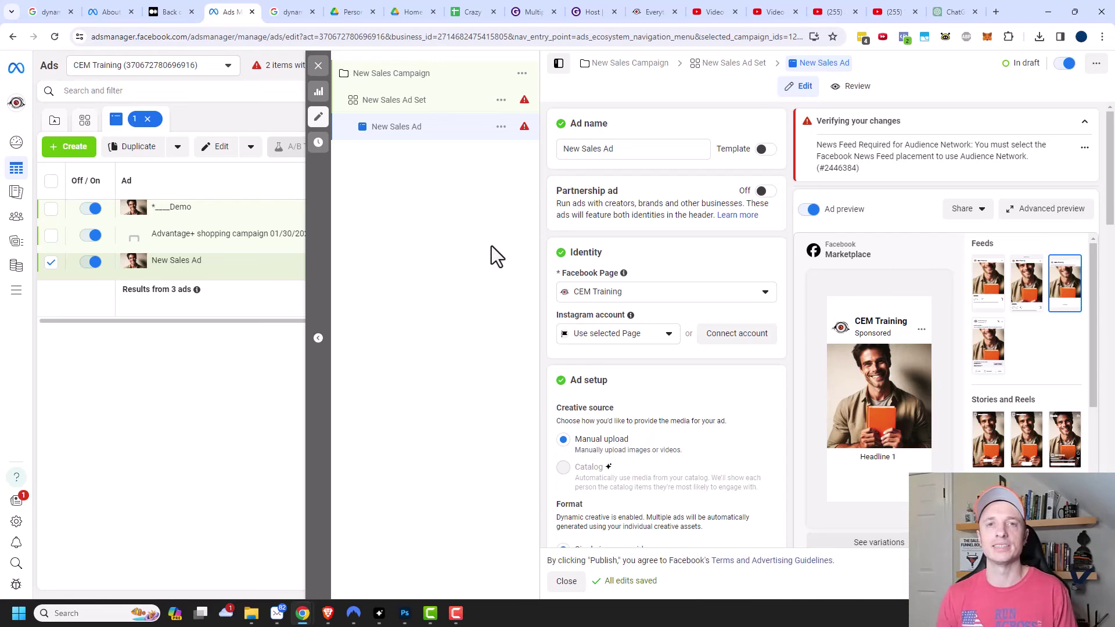
# Scroll the Crazy Eye Marketing Ads table filtered to 'dynamic', listing the Dynamic Creative ads
pyautogui.scroll(-15, 666, 348)
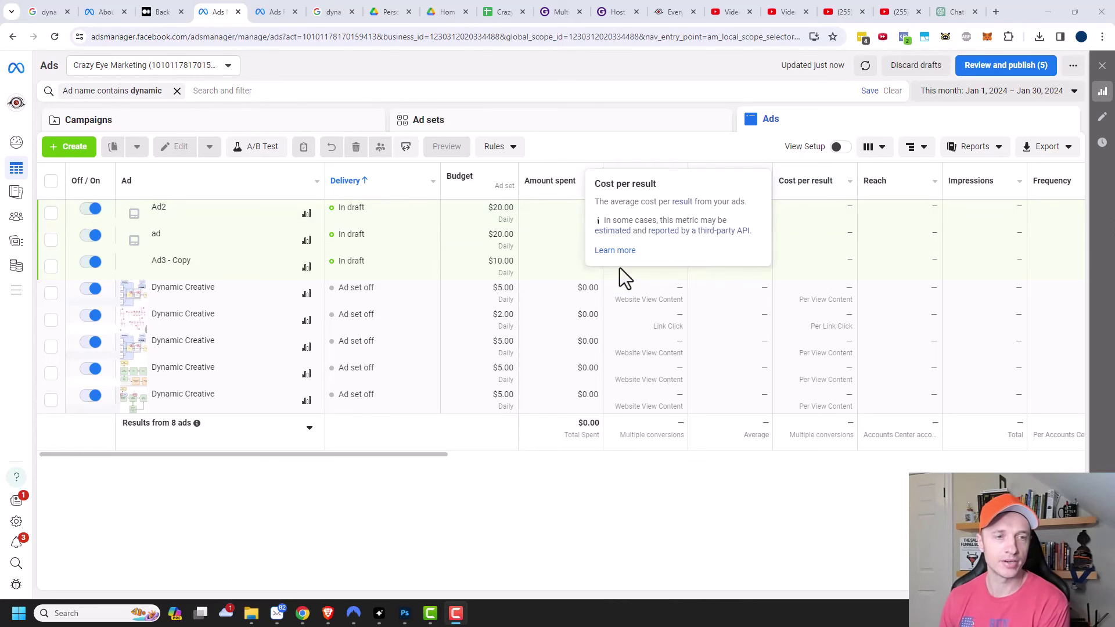
# Select the first Dynamic Creative ad and switch its dynamic creative element breakdown to Image, video and slideshow
pyautogui.click(51, 293)
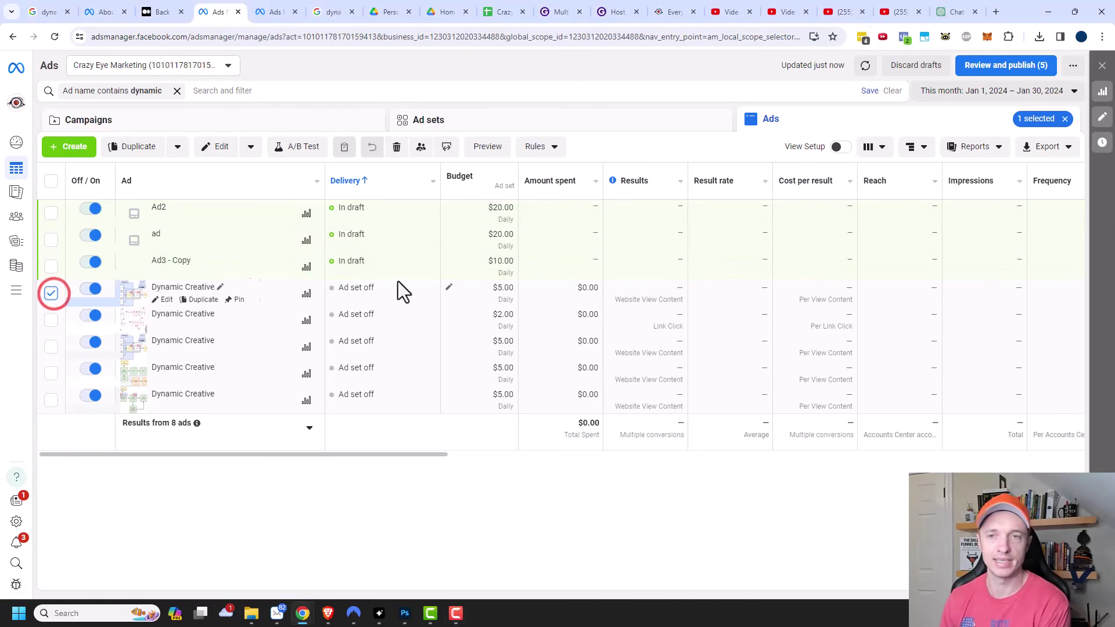
pyautogui.click(920, 154)
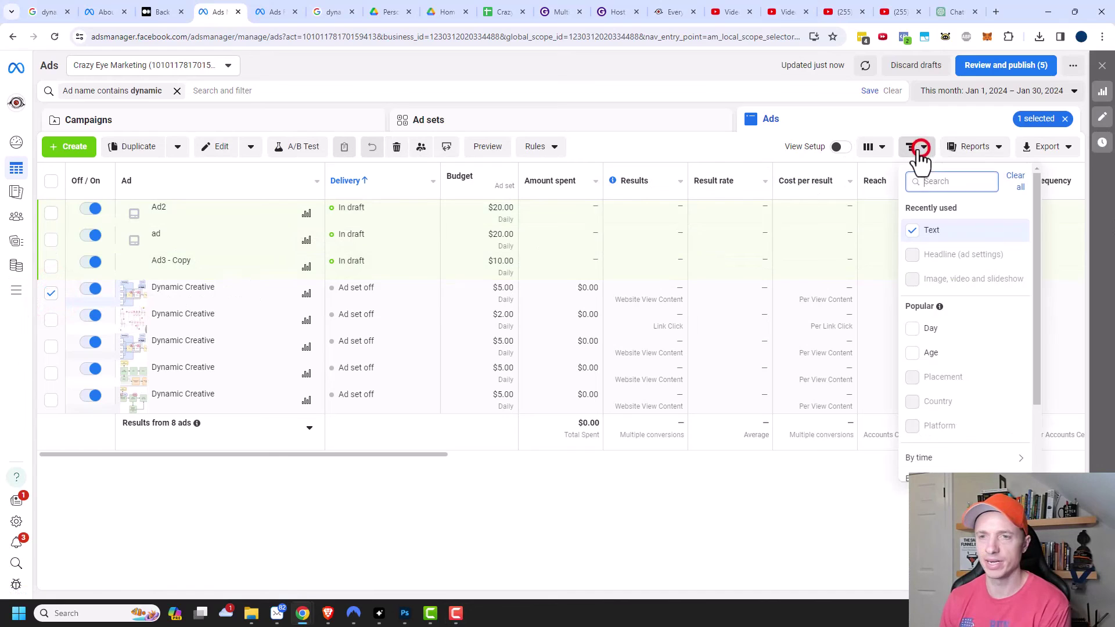
pyautogui.scroll(-3, 981, 284)
pyautogui.moveTo(952, 464)
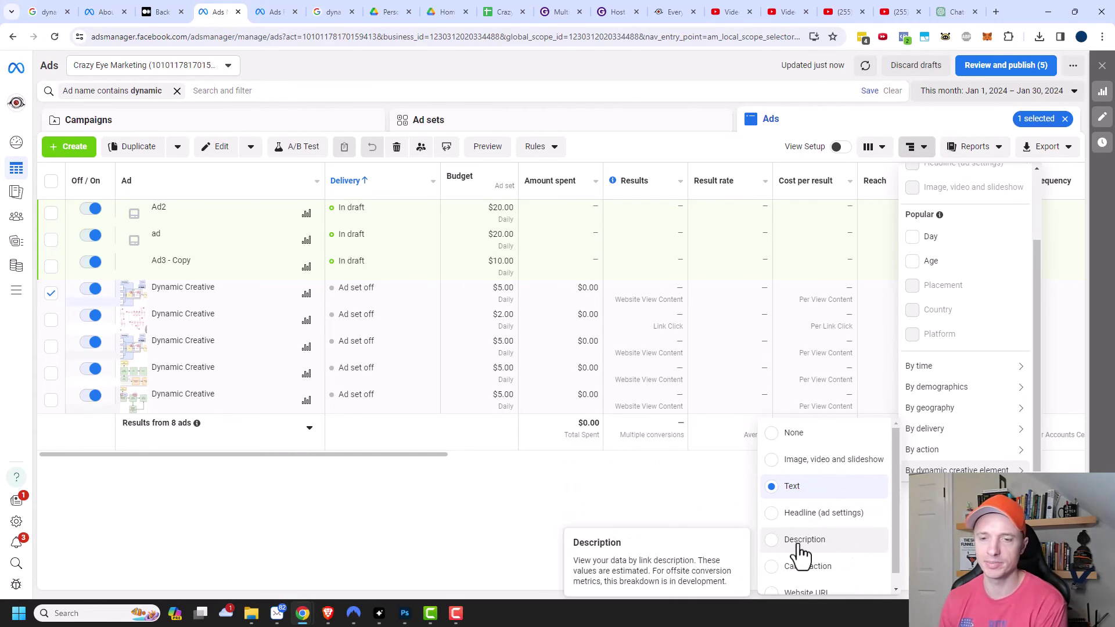
pyautogui.scroll(-1, 803, 575)
pyautogui.scroll(1, 805, 566)
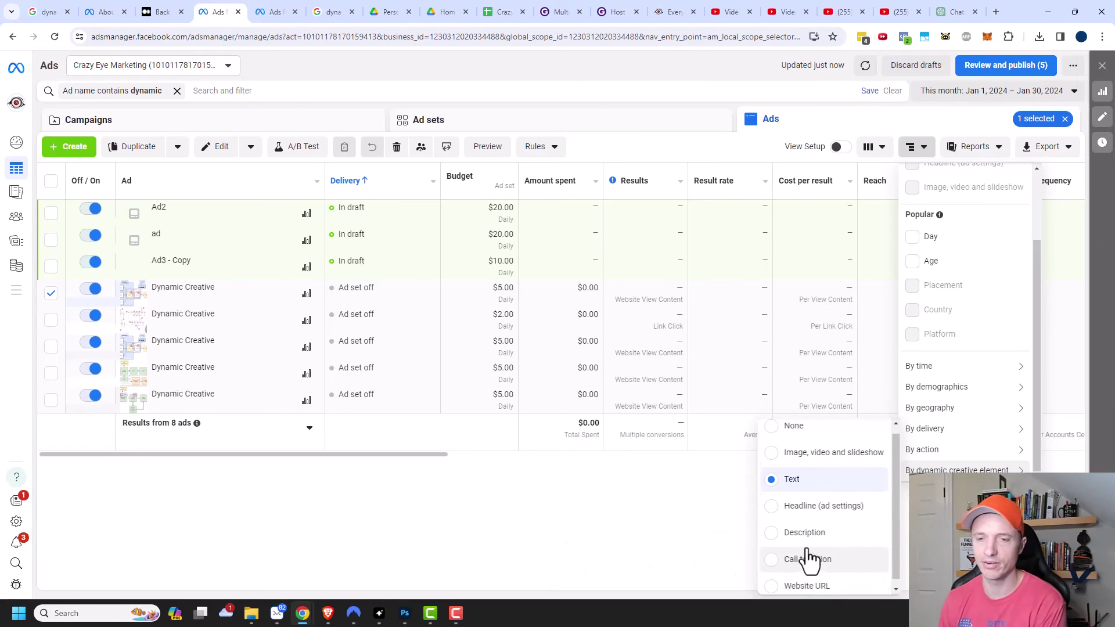
pyautogui.click(809, 460)
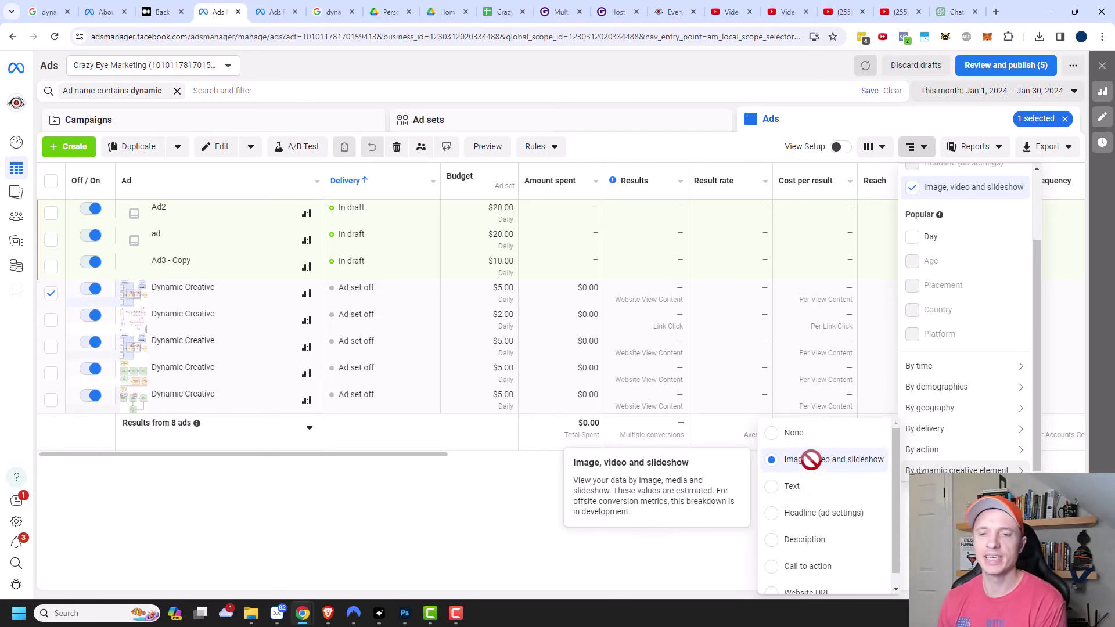
pyautogui.moveTo(807, 458)
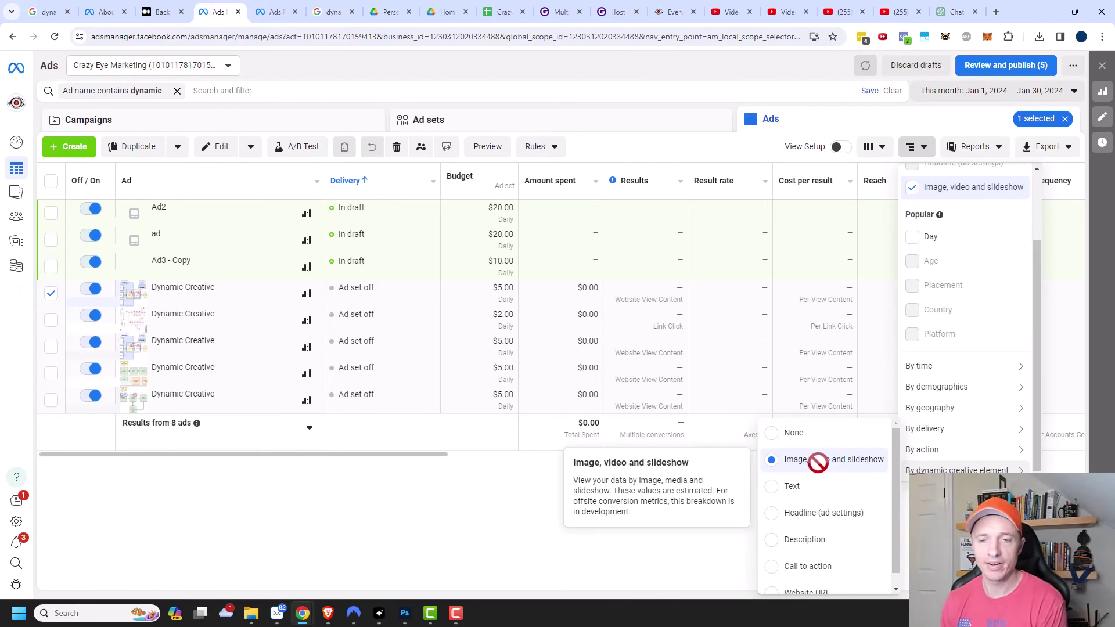